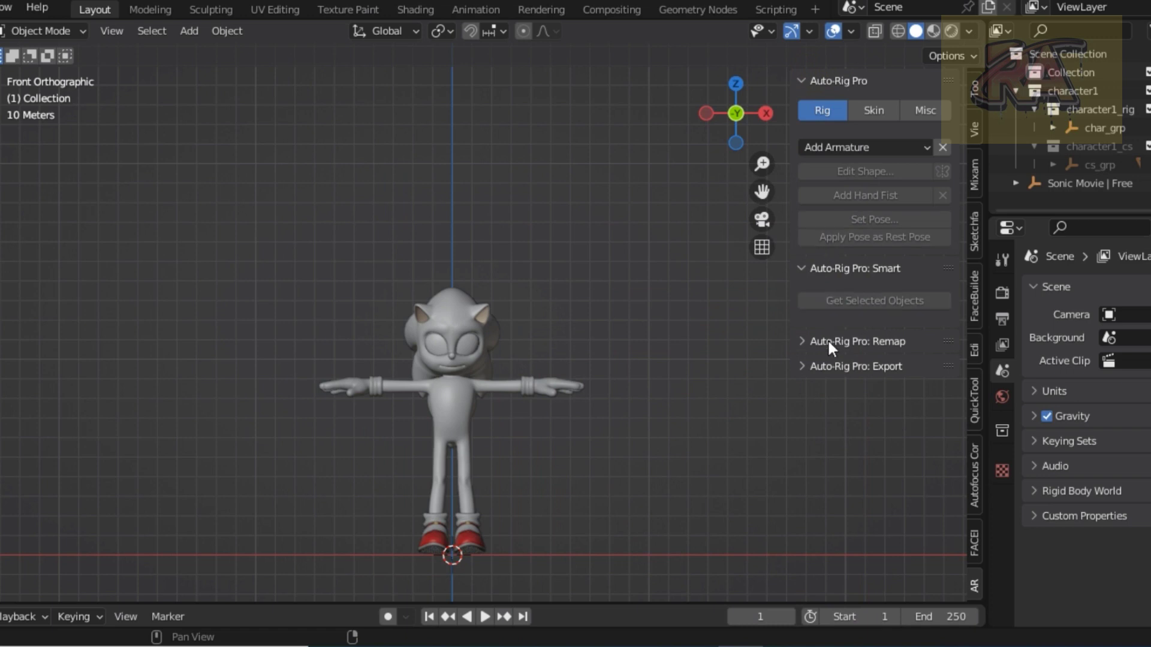
- Box-select Sonic, switch to wireframe, and identify the body, eye and shoe meshes
{"action": "key", "text": "b"}
{"action": "left_click_drag", "start_coordinate": [295, 251], "coordinate": [605, 569]}
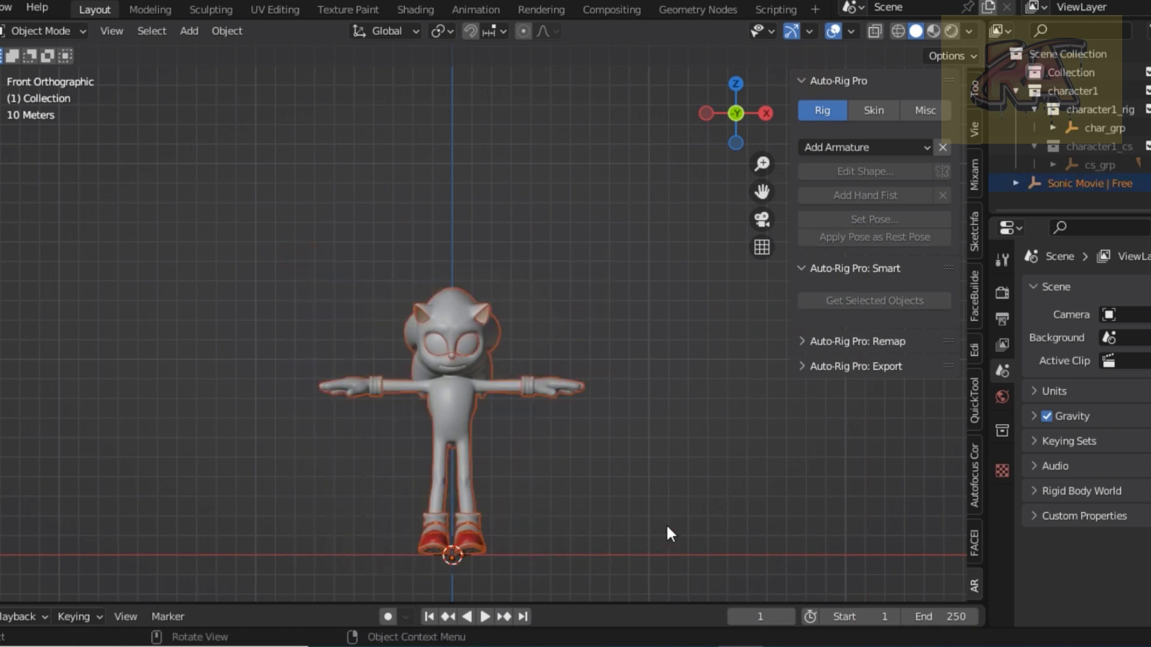
{"action": "left_click", "coordinate": [897, 31]}
{"action": "left_click", "coordinate": [469, 416]}
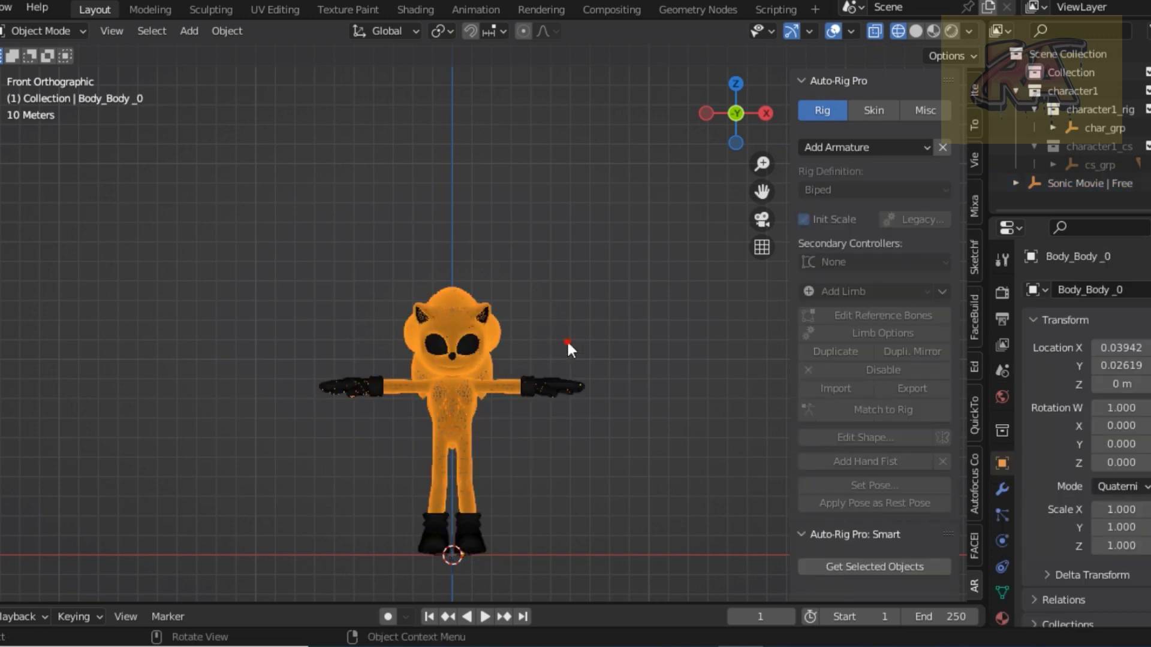
{"action": "left_click", "coordinate": [473, 342]}
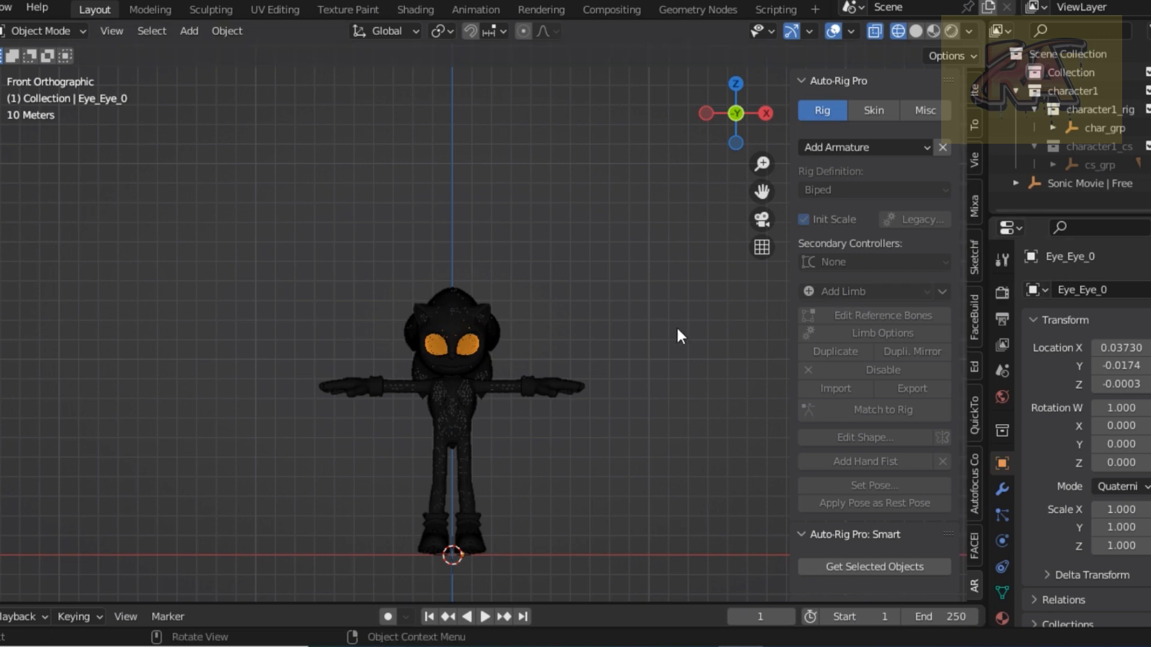
{"action": "left_click_drag", "start_coordinate": [288, 211], "coordinate": [609, 591]}
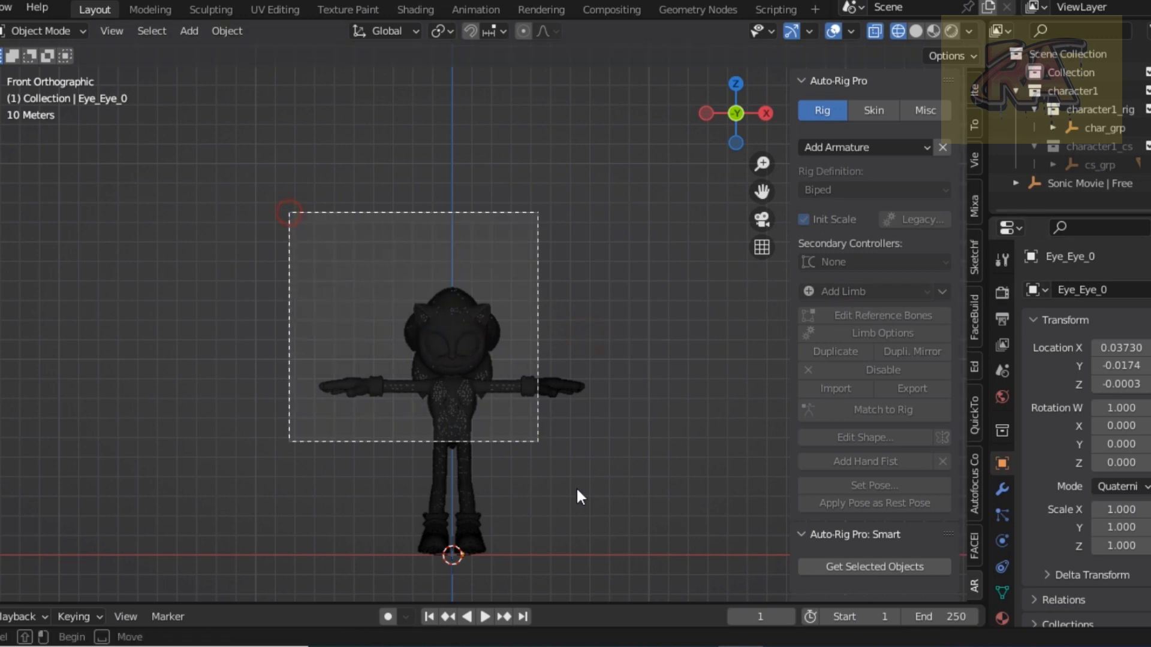
{"action": "left_click", "coordinate": [454, 548], "text": "shift"}
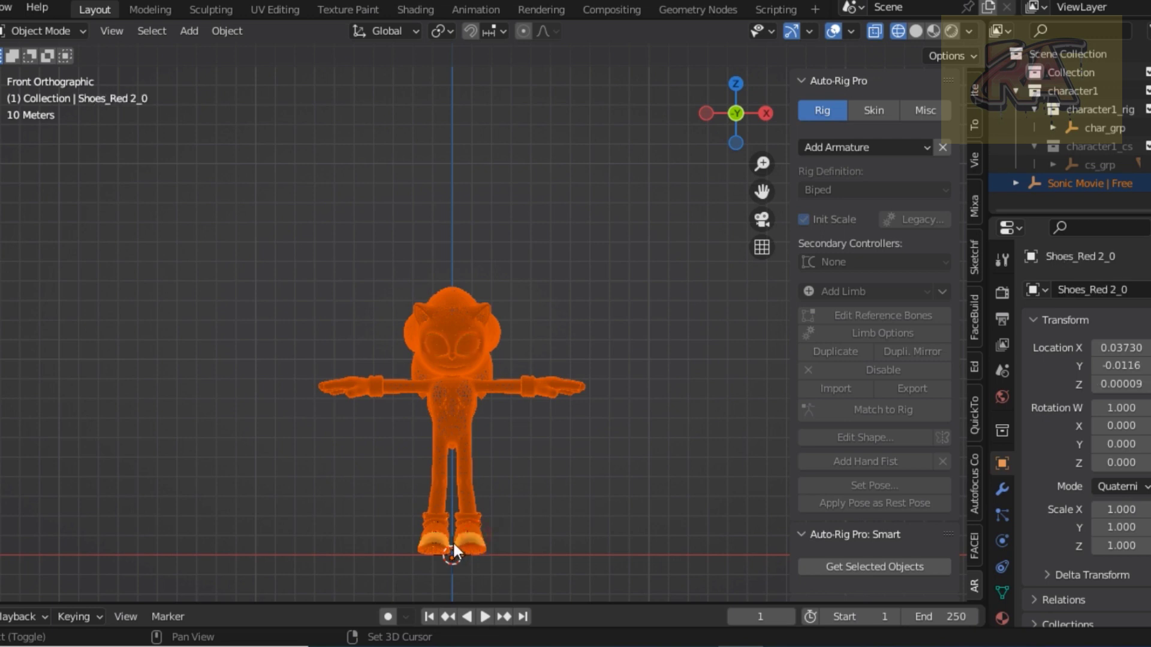
{"action": "left_click", "coordinate": [434, 542], "text": "shift"}
{"action": "key", "text": "alt+a"}
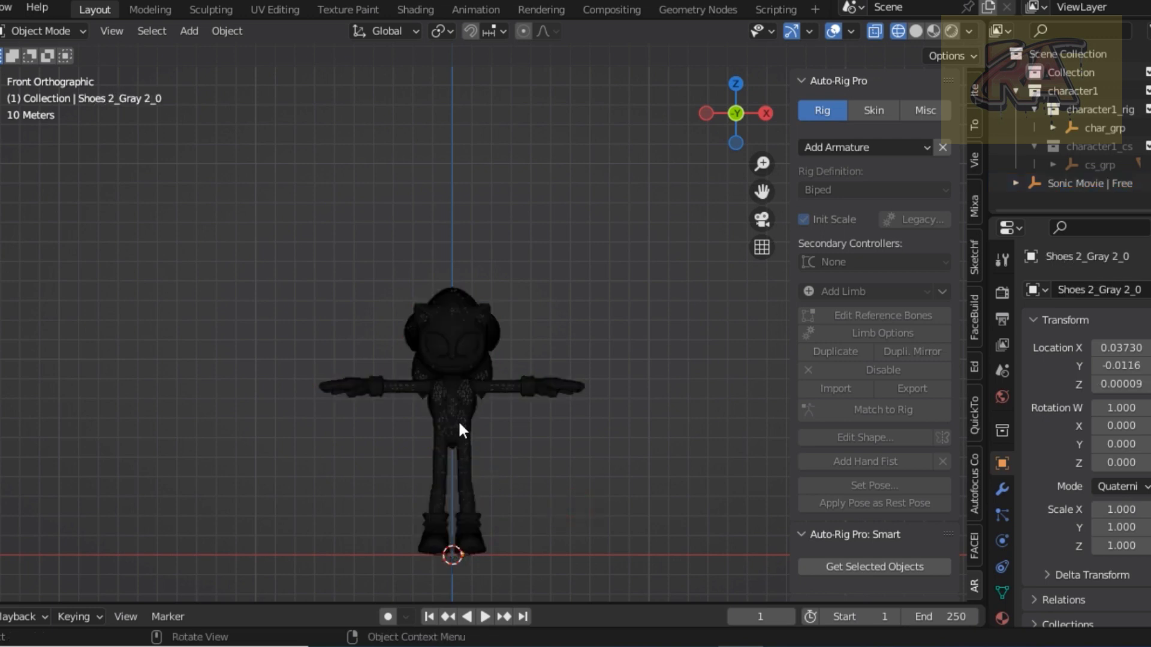
- Try selecting the body, eyes, nose, ears and gloves, then clear the selection
{"action": "left_click", "coordinate": [459, 424]}
{"action": "left_click", "coordinate": [446, 352], "text": "shift"}
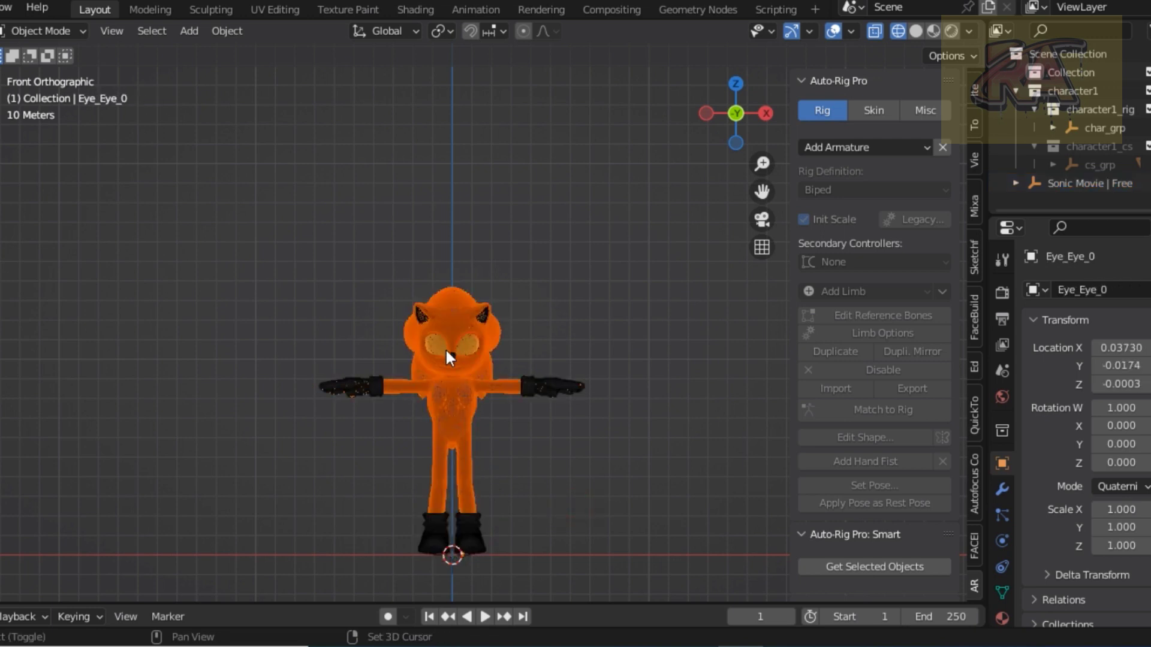
{"action": "left_click", "coordinate": [451, 355], "text": "shift"}
{"action": "left_click", "coordinate": [480, 309], "text": "shift"}
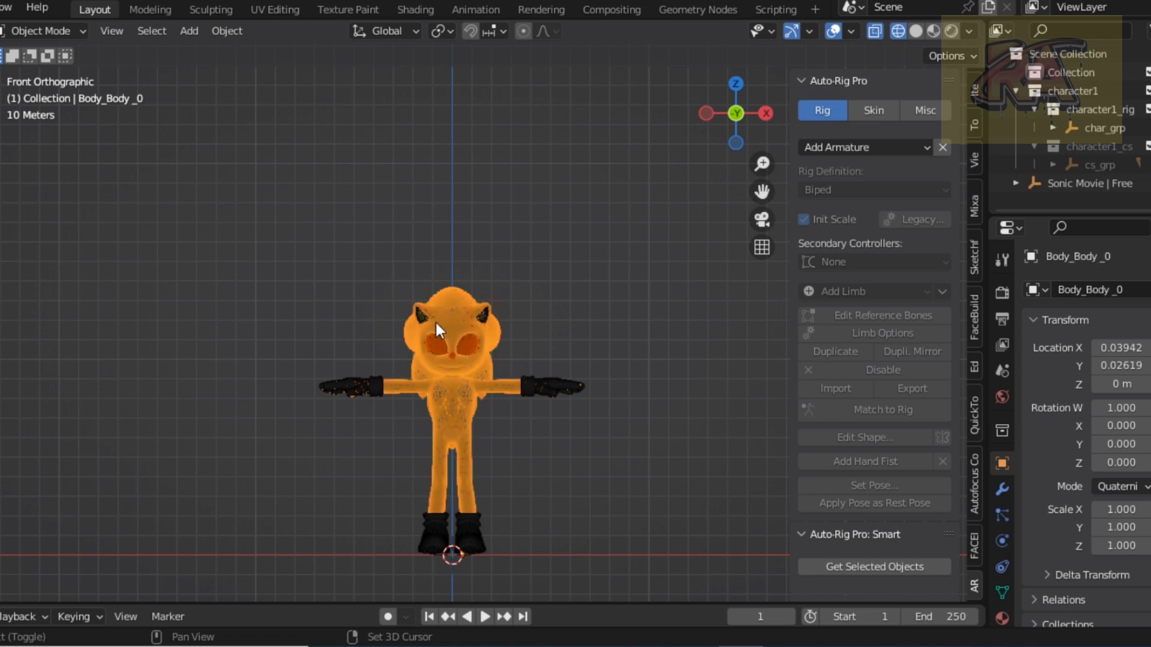
{"action": "left_click", "coordinate": [419, 312], "text": "shift"}
{"action": "left_click", "coordinate": [537, 384], "text": "shift"}
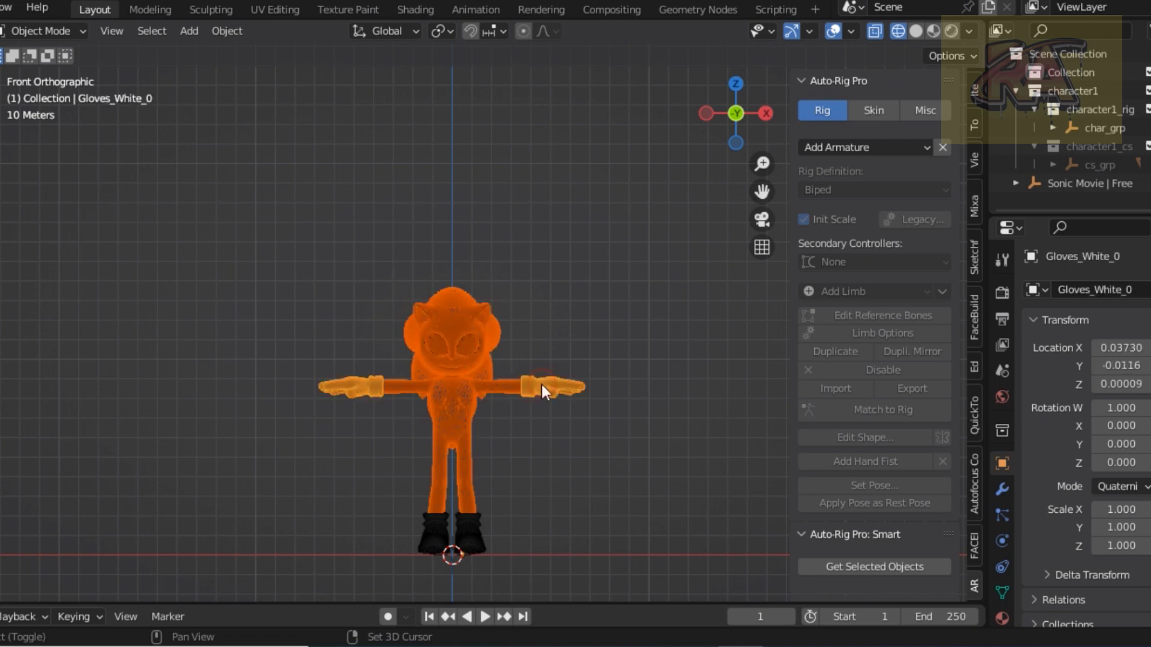
{"action": "left_click", "coordinate": [536, 388], "text": "shift"}
{"action": "left_click", "coordinate": [509, 440]}
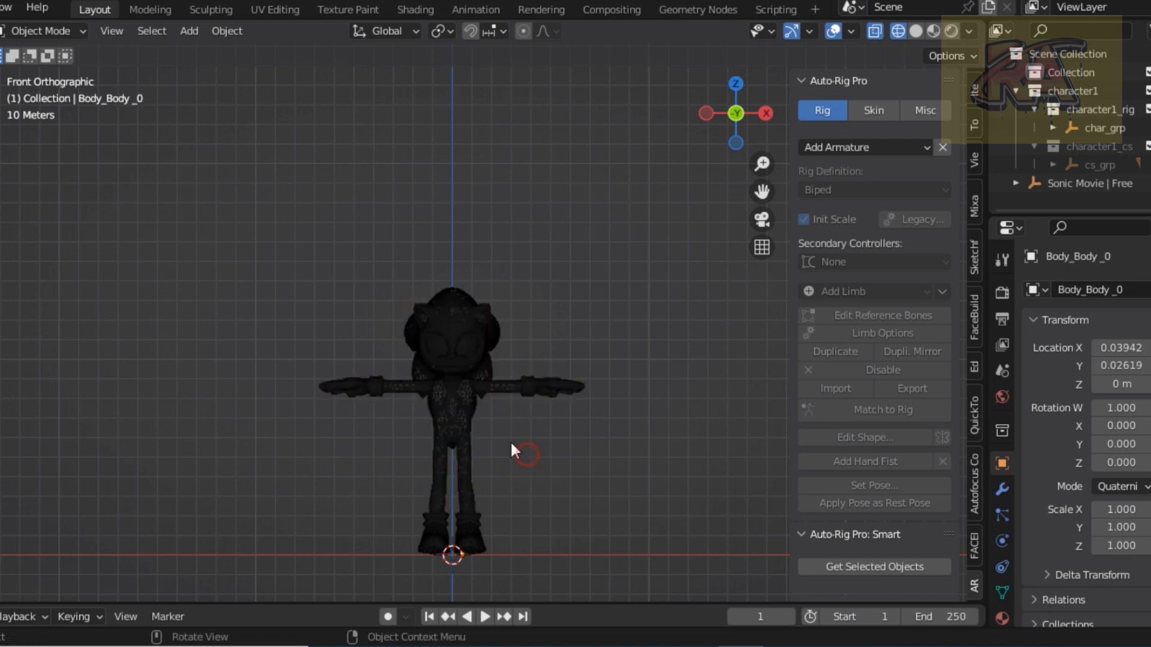
- Select the body, eyes, nose and ears meshes and switch to Material Preview shading
{"action": "left_click", "coordinate": [463, 409]}
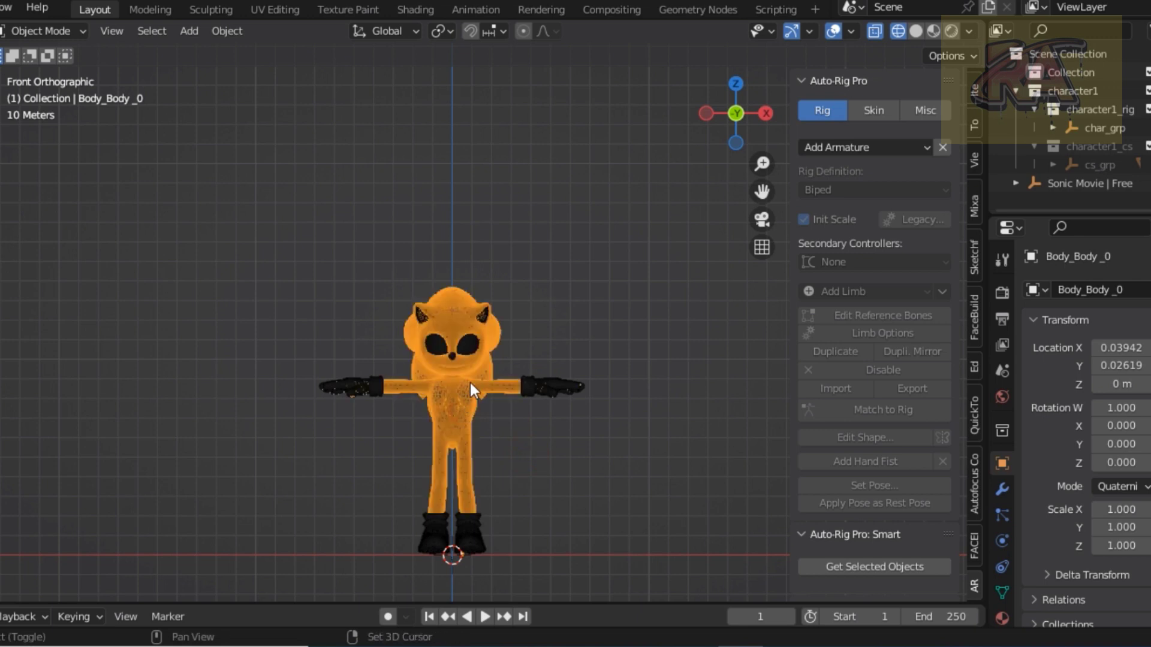
{"action": "left_click", "coordinate": [470, 349], "text": "shift"}
{"action": "left_click", "coordinate": [450, 355], "text": "shift"}
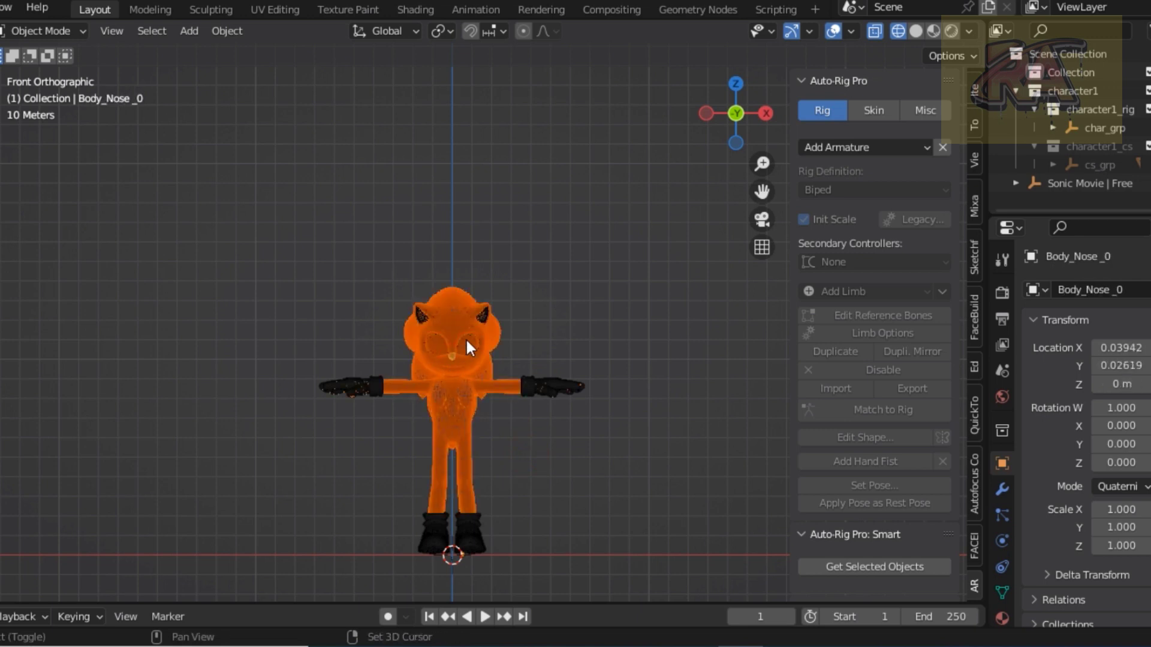
{"action": "left_click", "coordinate": [457, 322], "text": "shift"}
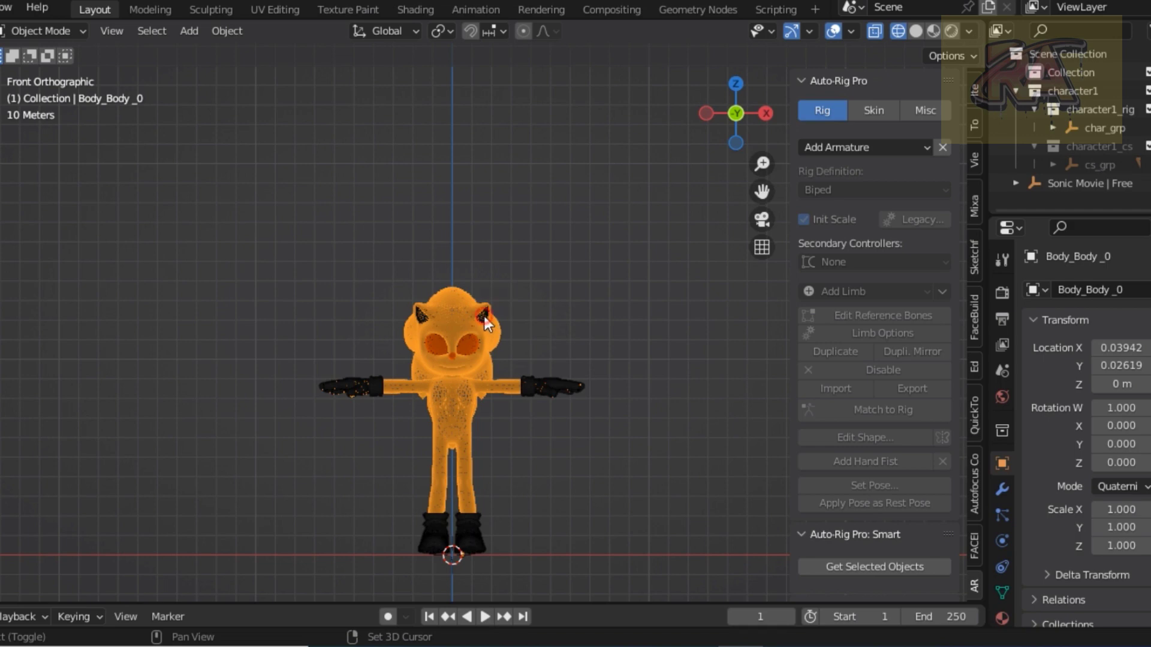
{"action": "left_click", "coordinate": [484, 316], "text": "shift"}
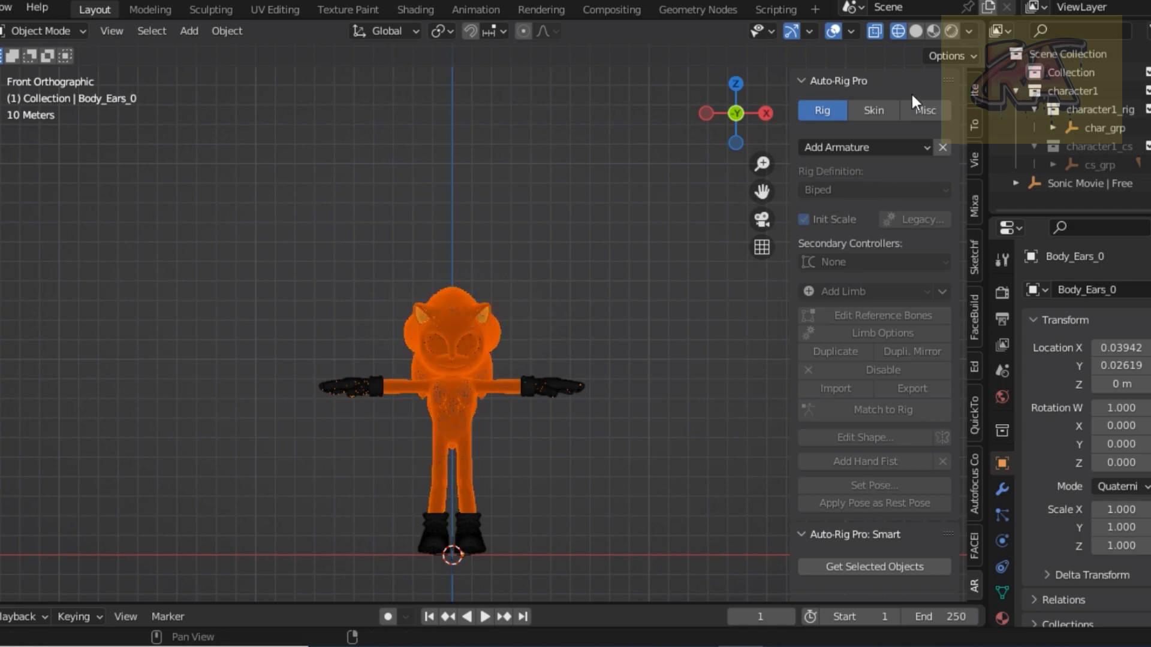
{"action": "left_click", "coordinate": [933, 31]}
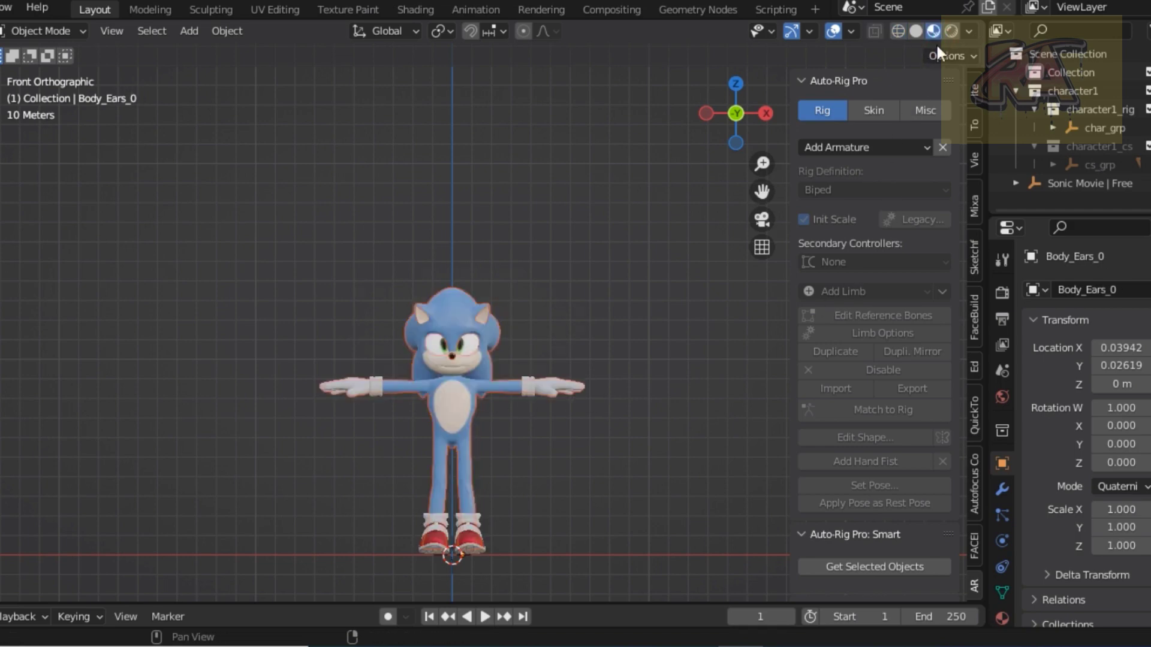
- Start Full Body smart detection from the selected meshes and add the neck marker
{"action": "left_click", "coordinate": [887, 567]}
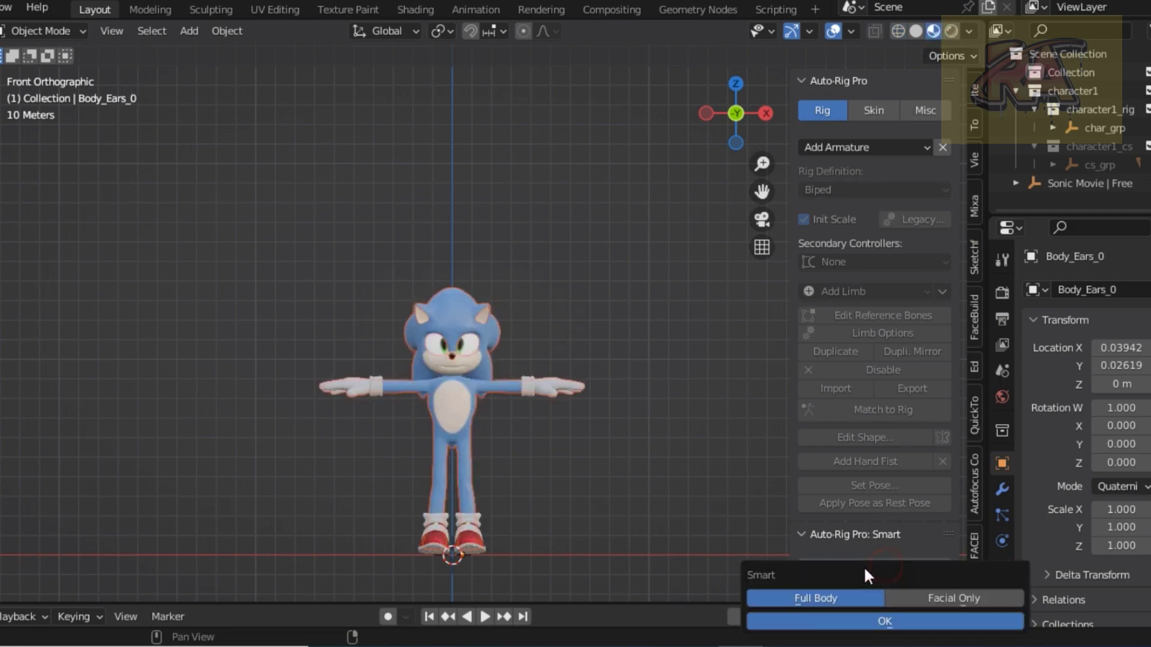
{"action": "left_click", "coordinate": [825, 621]}
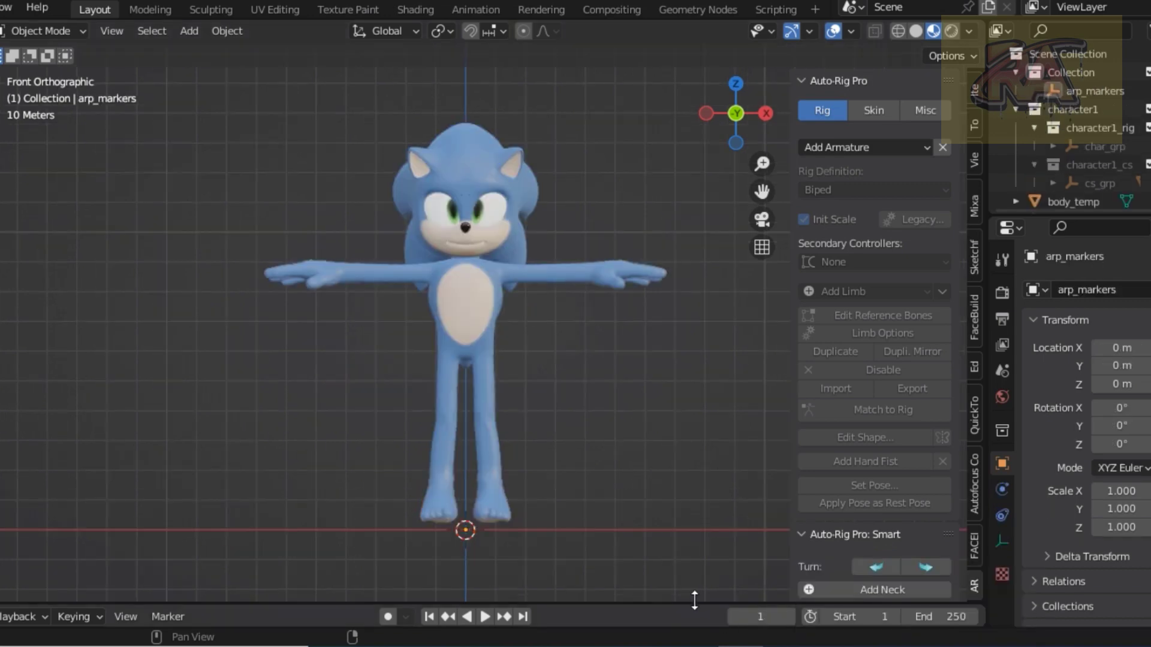
{"action": "left_click", "coordinate": [895, 590]}
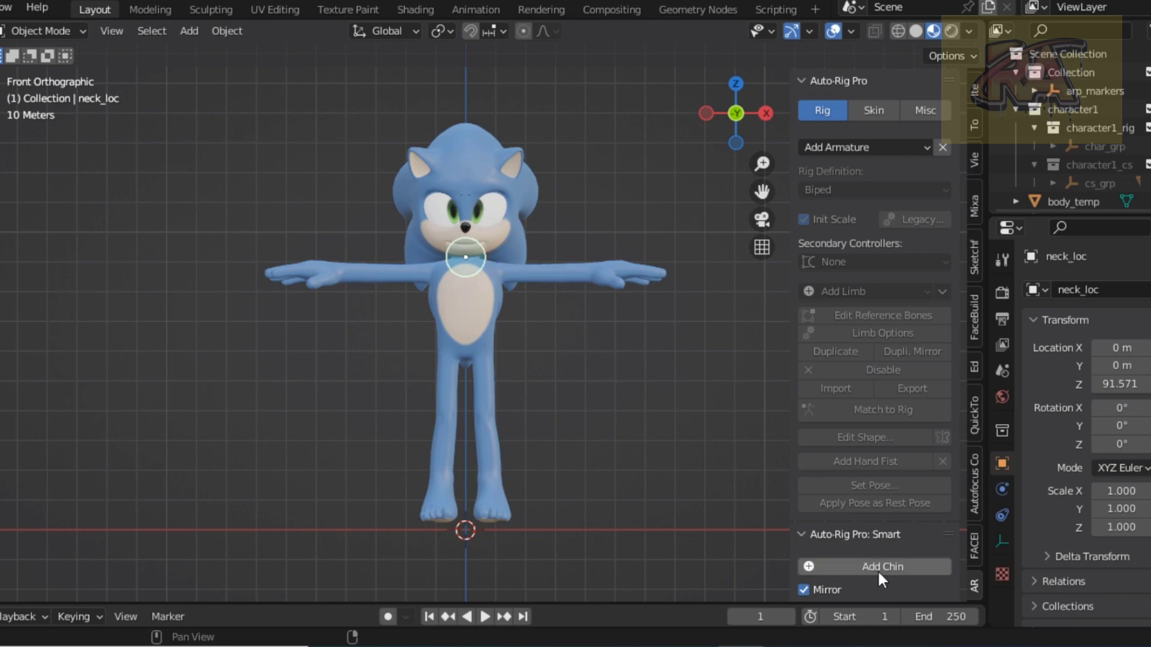
- From a side view, place the chin marker at Sonic's chin (Y -12.637, Z 93.433)
{"action": "middle_click_drag", "start_coordinate": [847, 550], "coordinate": [635, 464]}
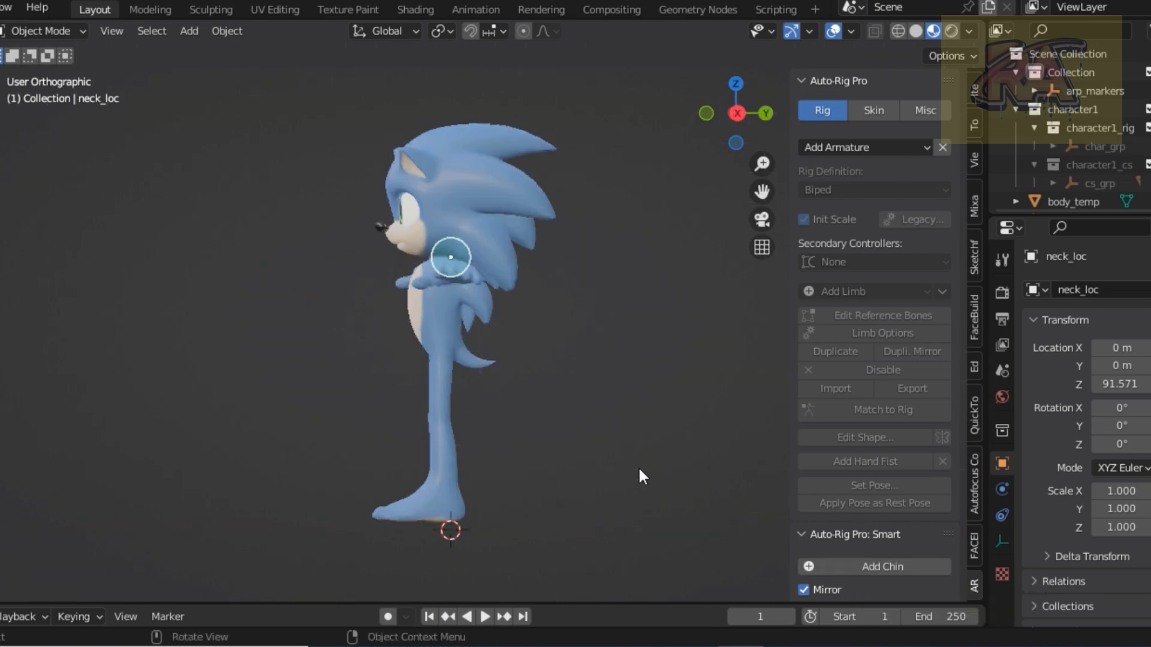
{"action": "left_click", "coordinate": [883, 567]}
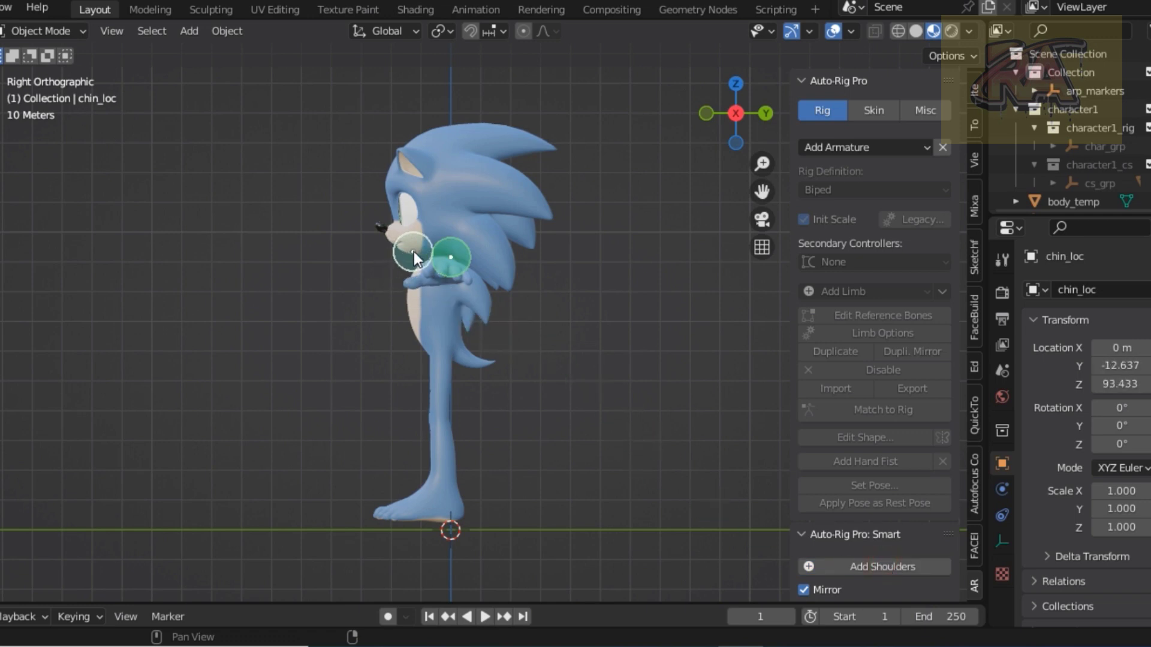
{"action": "left_click", "coordinate": [413, 251]}
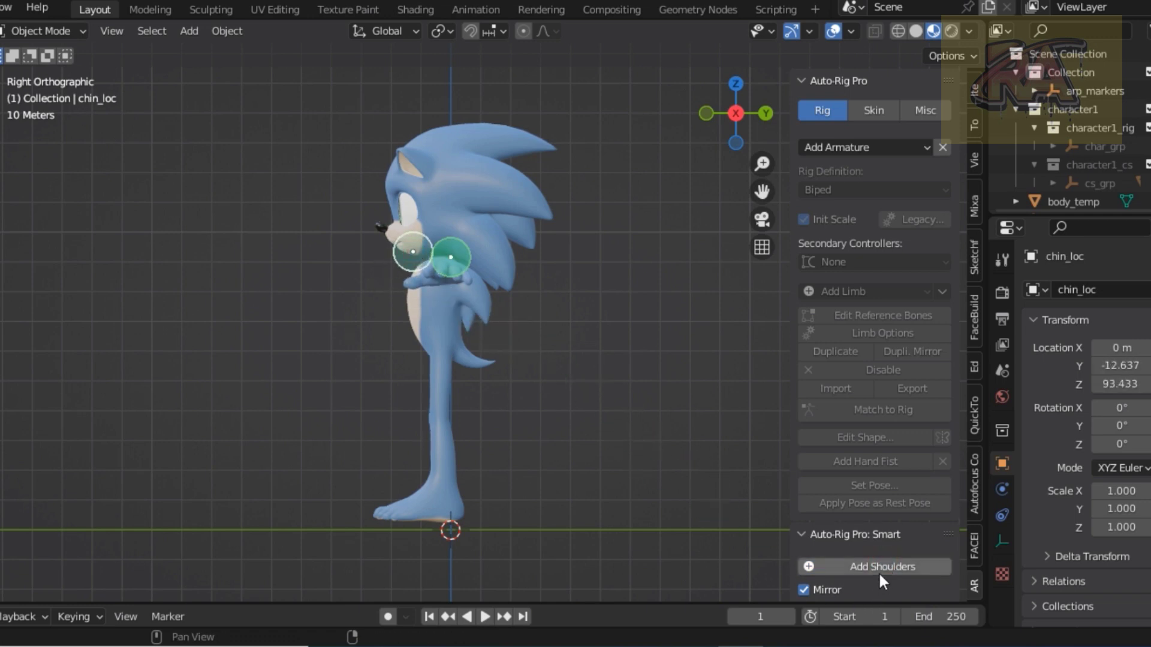
- Place the shoulder markers at the arm joint and adjust them from the top view
{"action": "middle_click_drag", "start_coordinate": [679, 505], "coordinate": [764, 531]}
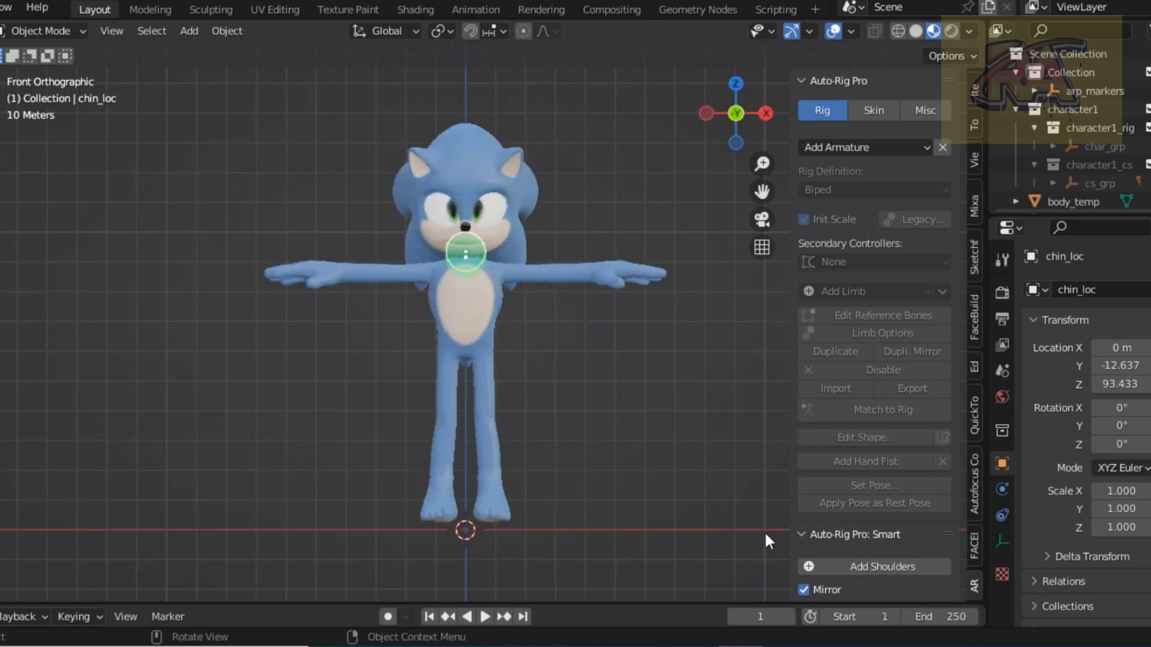
{"action": "left_click", "coordinate": [845, 565]}
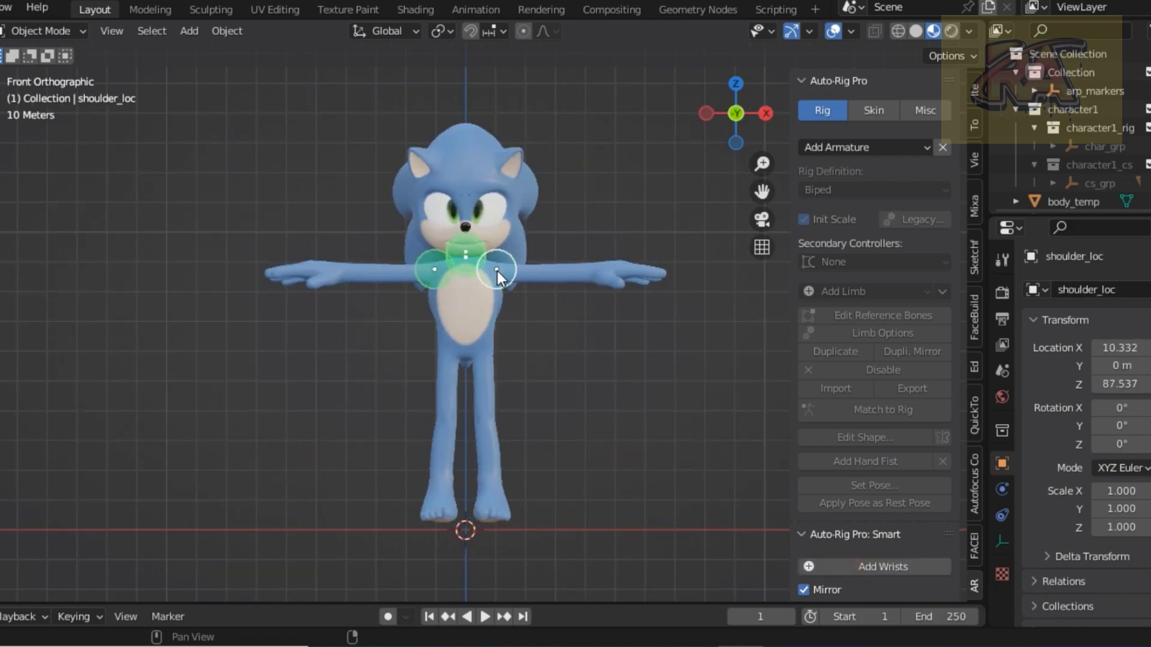
{"action": "left_click", "coordinate": [499, 273]}
{"action": "key", "text": "KP_7"}
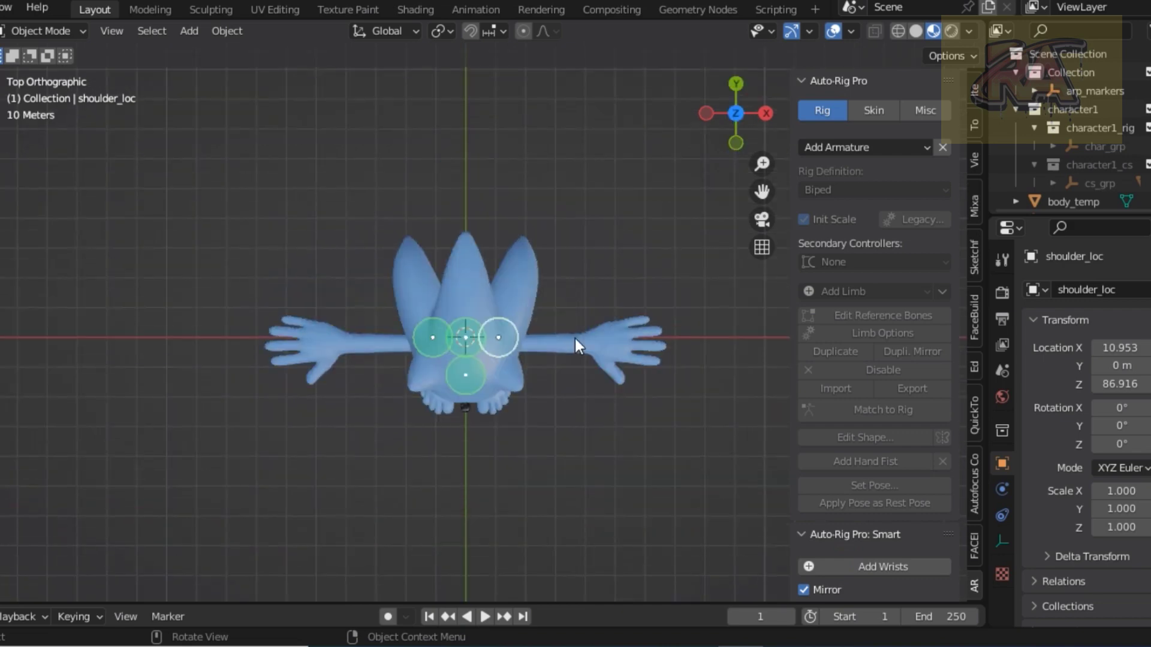
{"action": "key", "text": "g"}
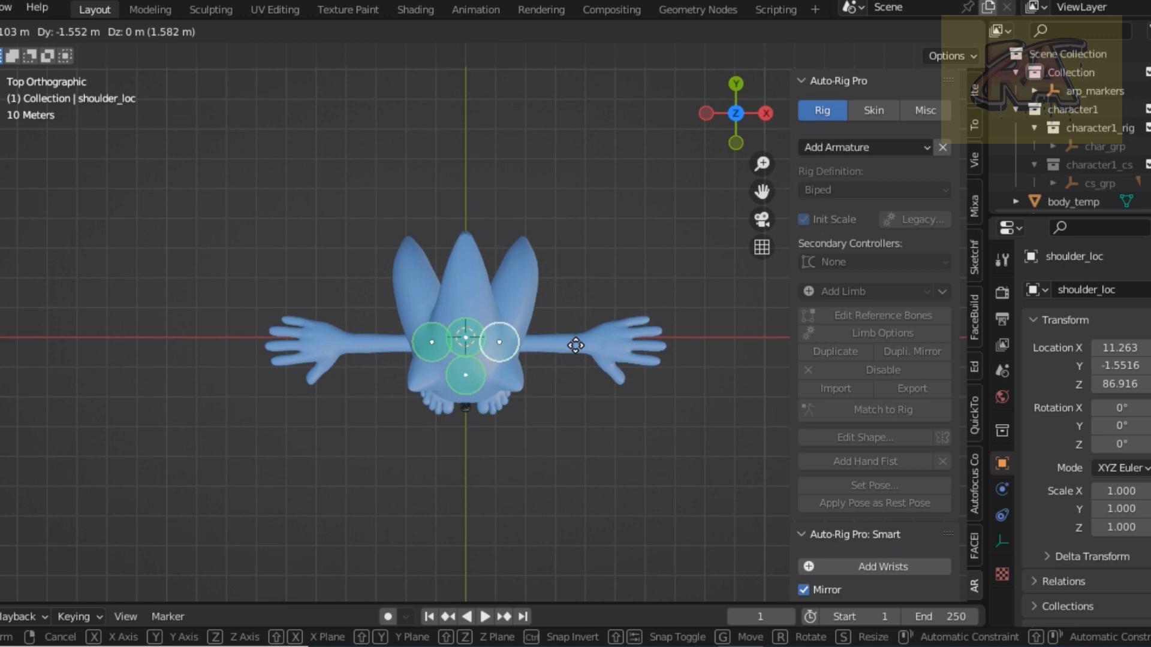
{"action": "left_click", "coordinate": [577, 342]}
{"action": "key", "text": "KP_1"}
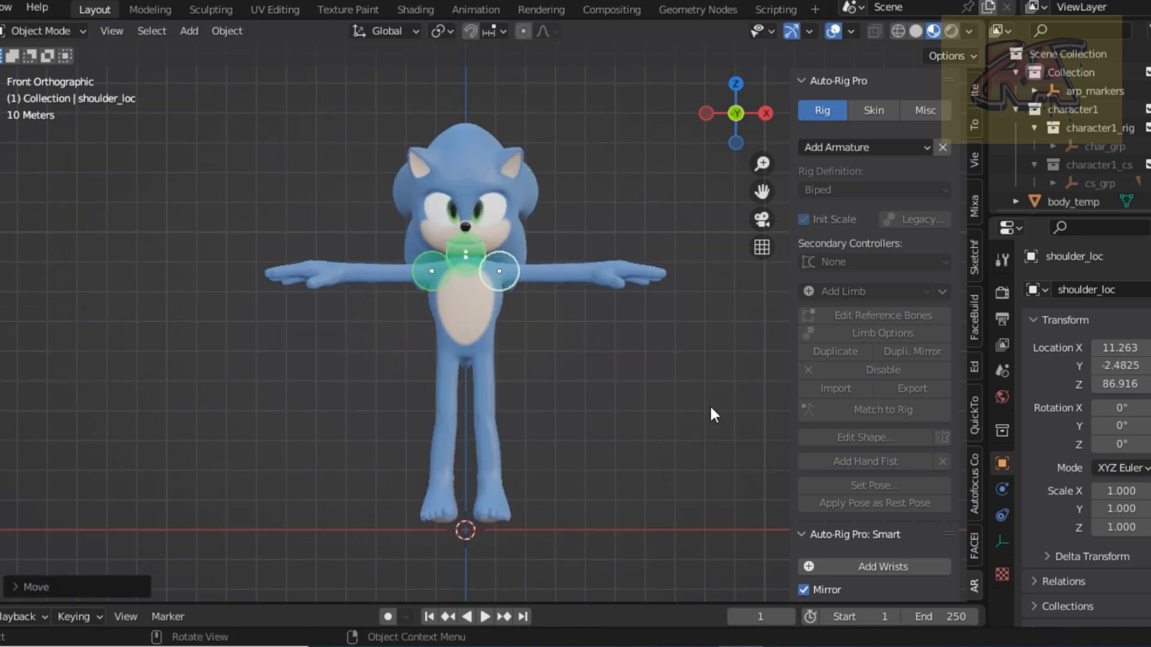
- Add the wrist markers and nudge them onto the wrist from above (X 40.432, Z 86.916)
{"action": "left_click", "coordinate": [851, 566]}
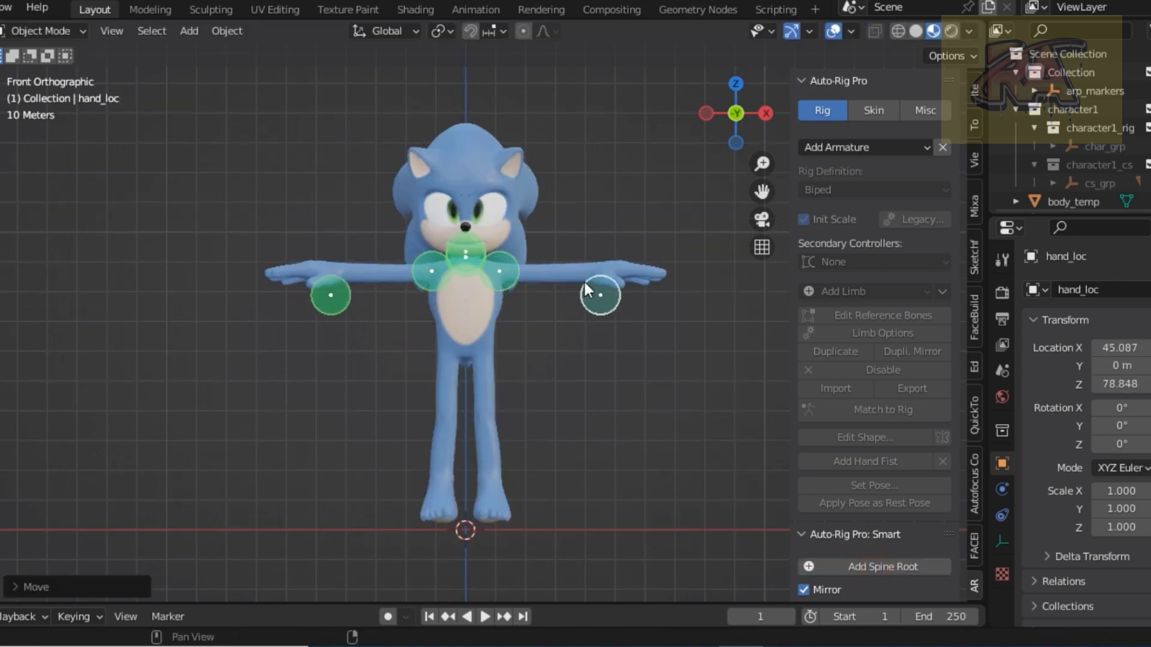
{"action": "key", "text": "KP_7"}
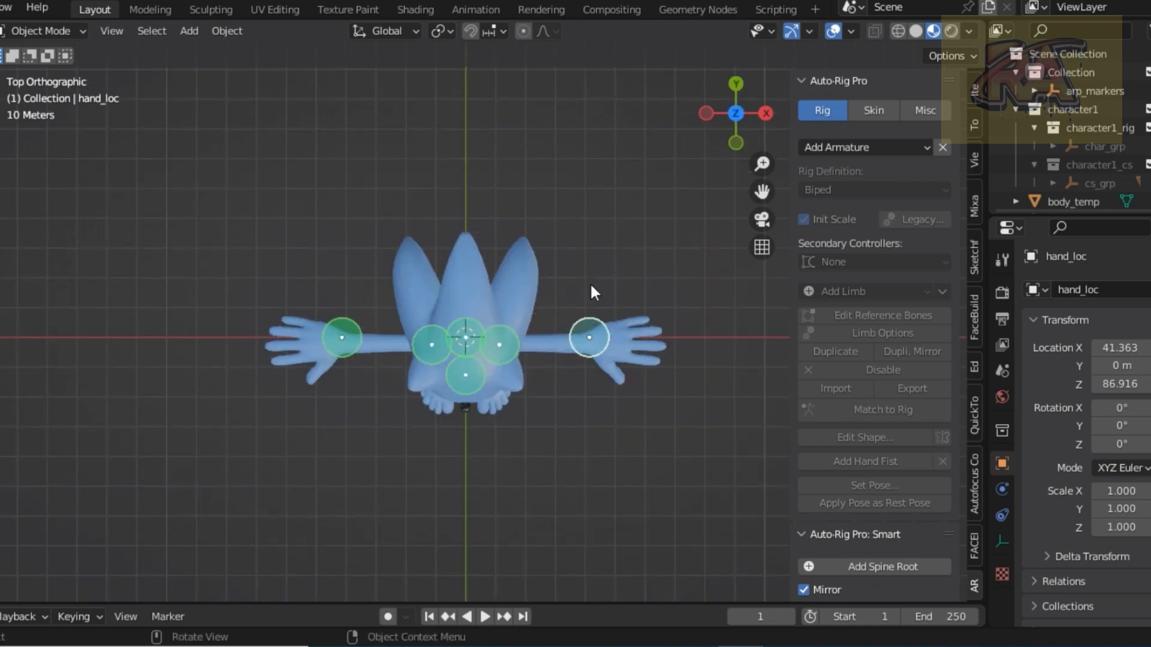
{"action": "key", "text": "g"}
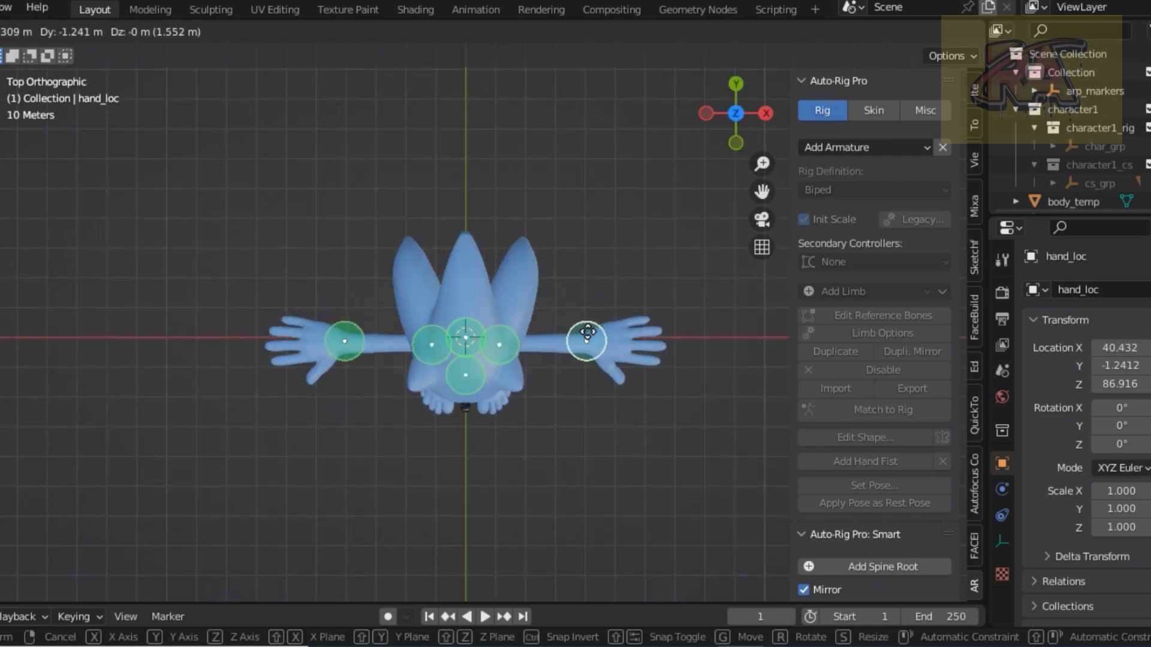
{"action": "left_click", "coordinate": [590, 339]}
{"action": "key", "text": "KP_1"}
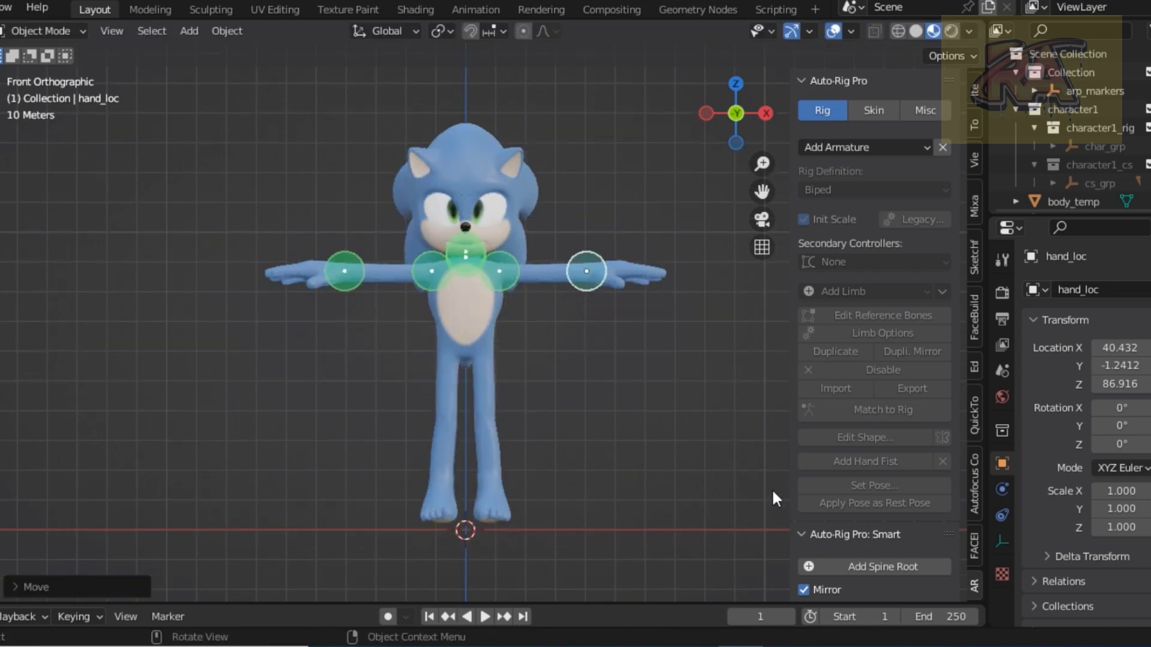
- Place the root marker at the pelvis and the ankle markers on Sonic's feet
{"action": "left_click", "coordinate": [869, 566]}
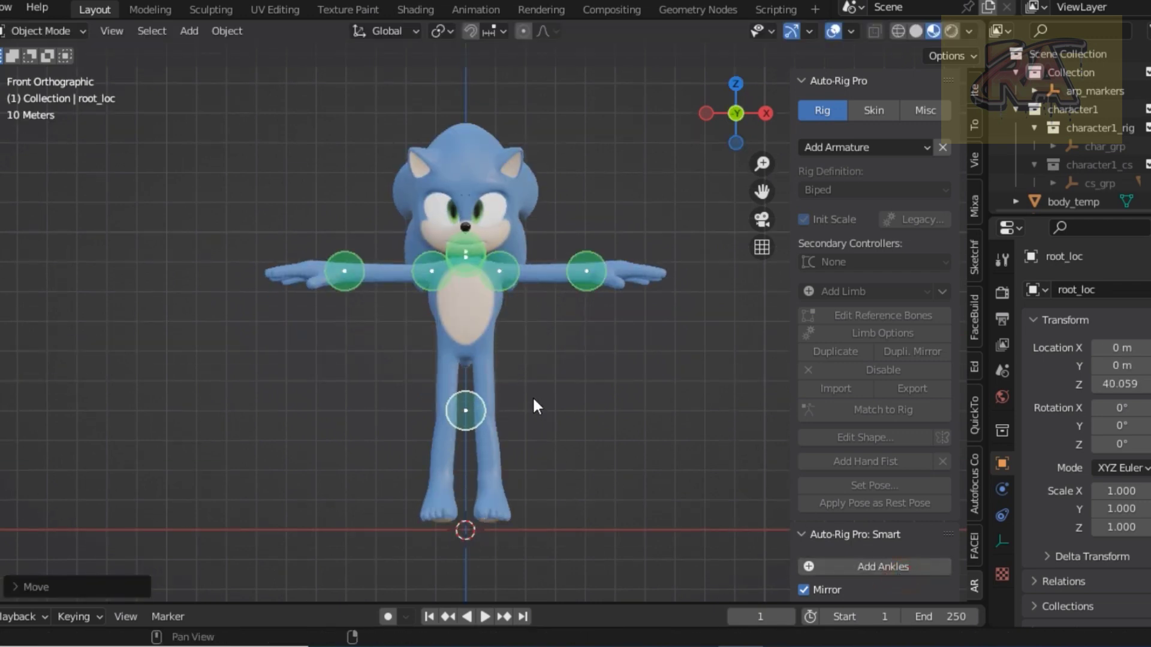
{"action": "left_click", "coordinate": [518, 358]}
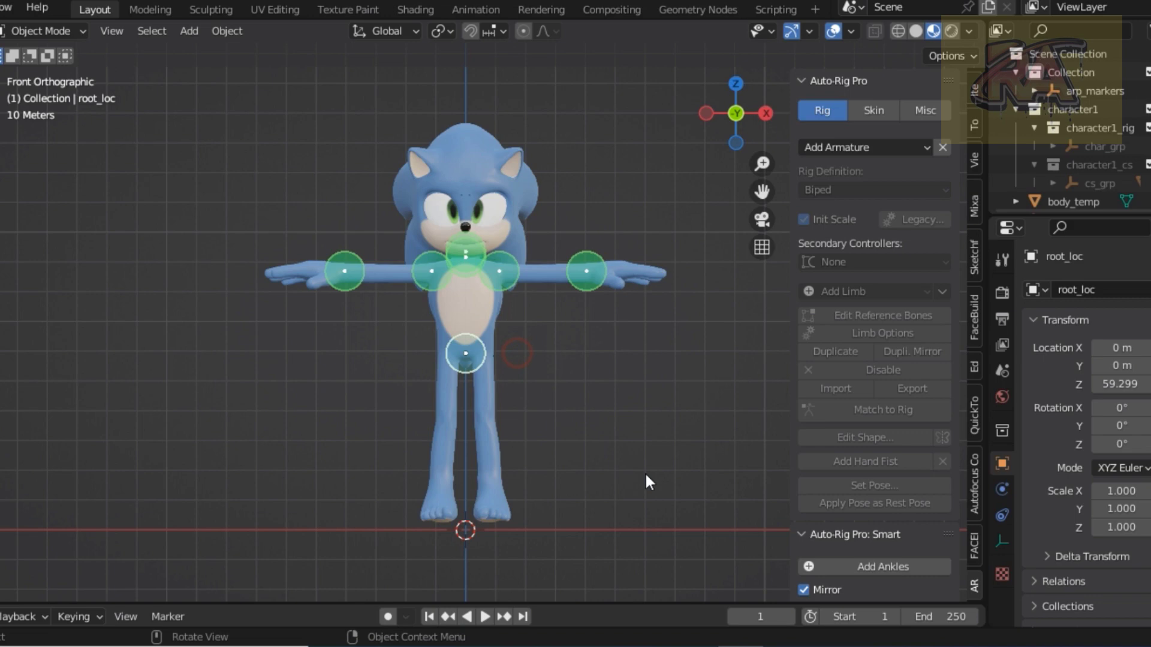
{"action": "left_click", "coordinate": [840, 566]}
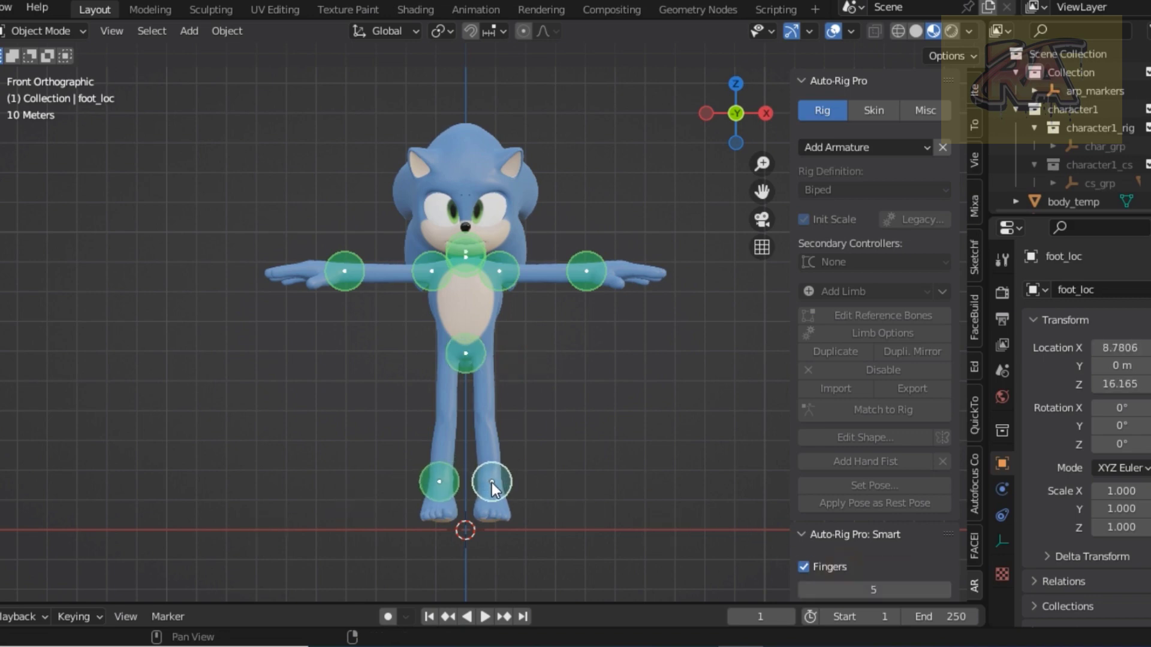
{"action": "left_click", "coordinate": [490, 483]}
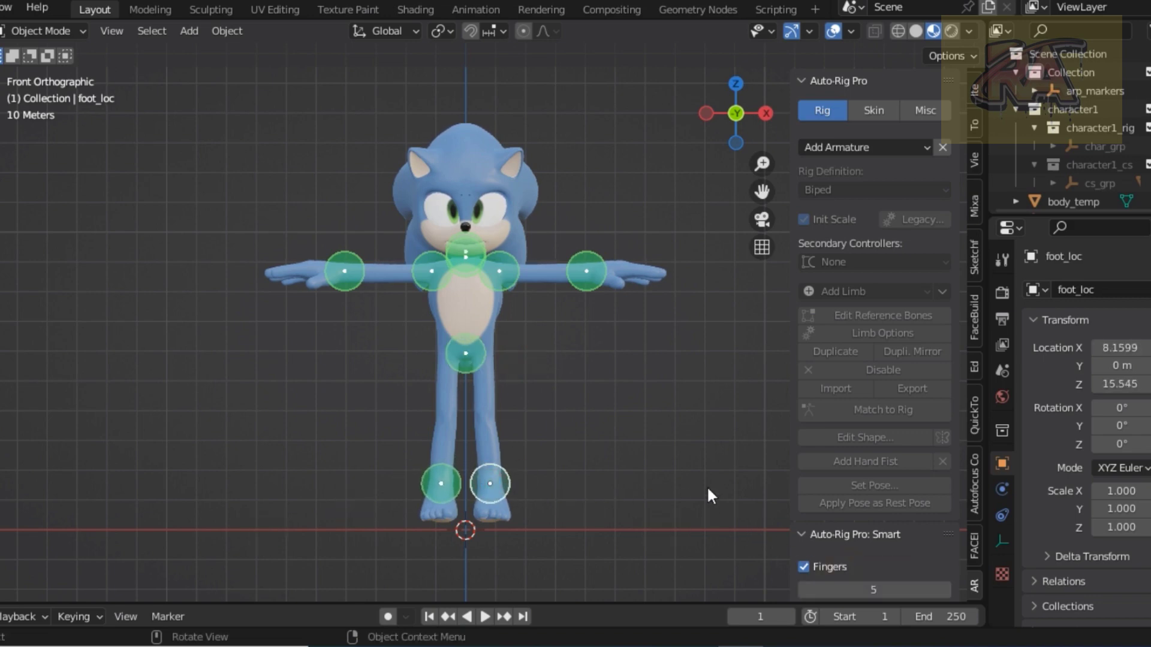
- In the side view, raise the ankle marker and move the root to Y -3.4134, Z 61.471
{"action": "key", "text": "KP_3"}
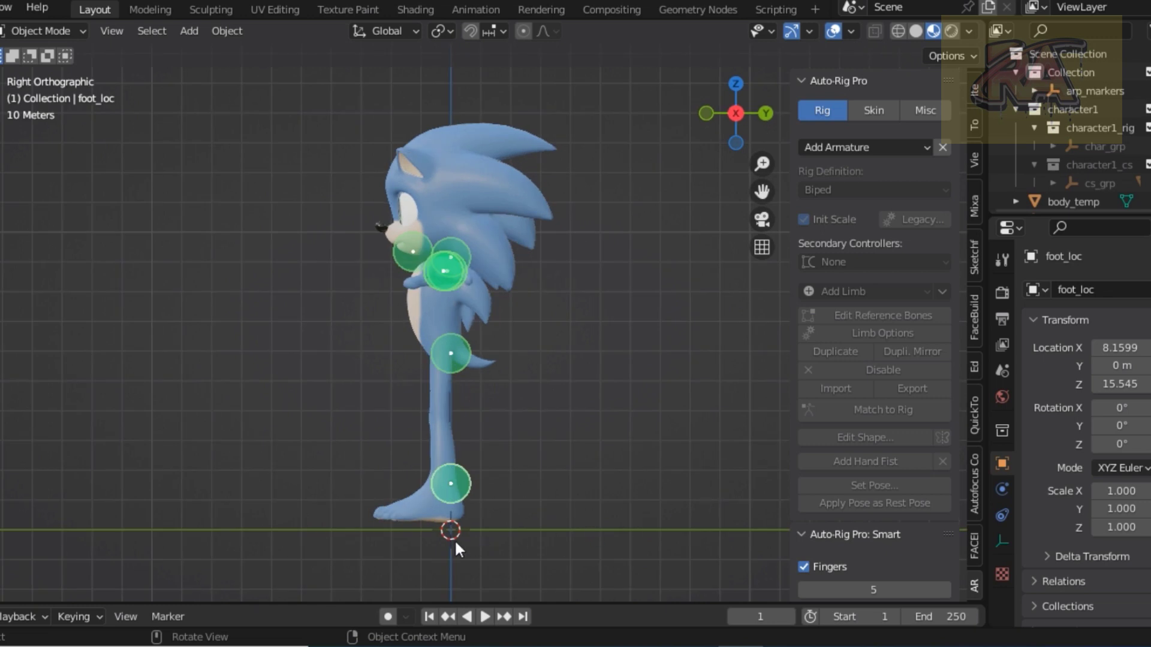
{"action": "key", "text": "g"}
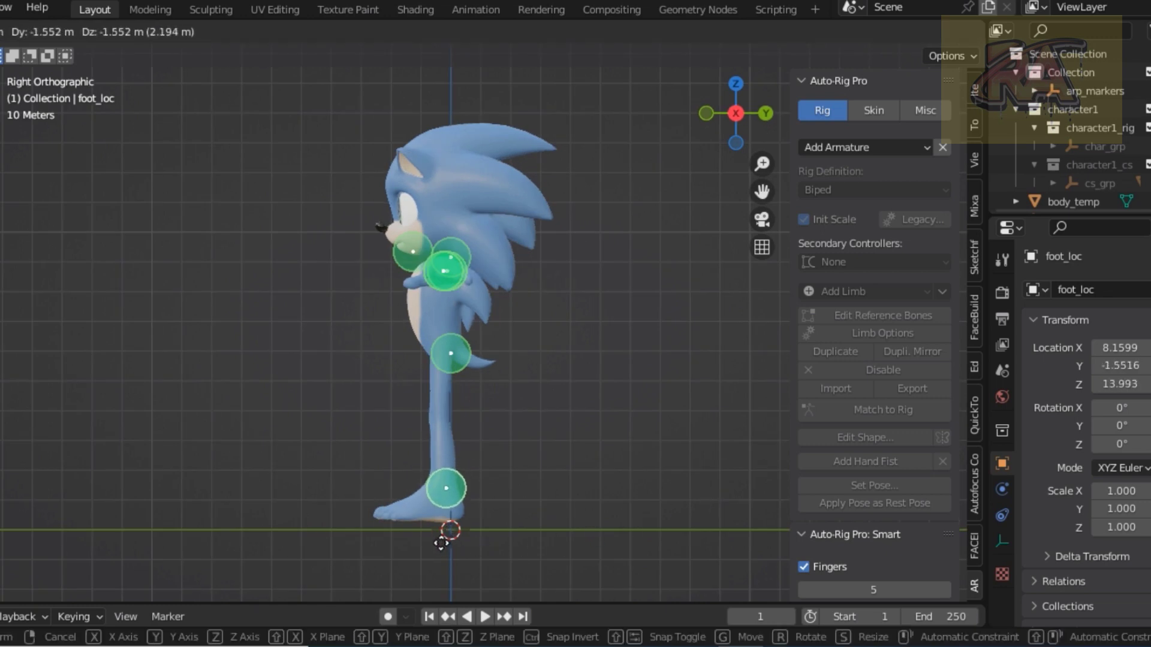
{"action": "left_click", "coordinate": [447, 534]}
{"action": "left_click", "coordinate": [451, 358]}
{"action": "key", "text": "g"}
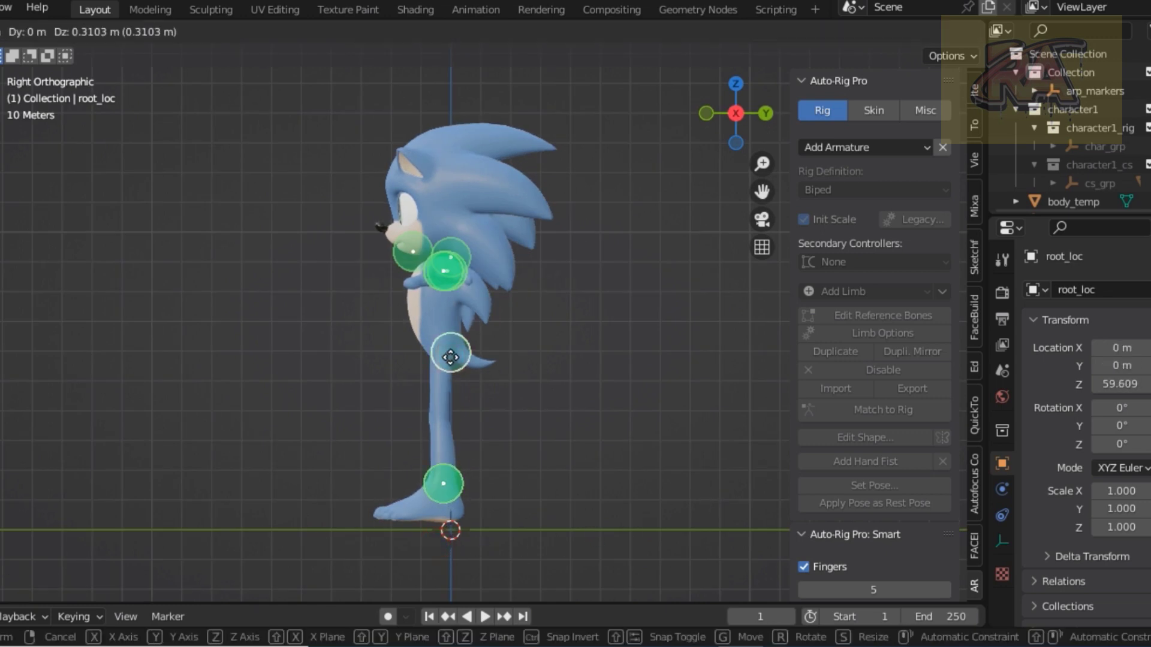
{"action": "left_click", "coordinate": [441, 351]}
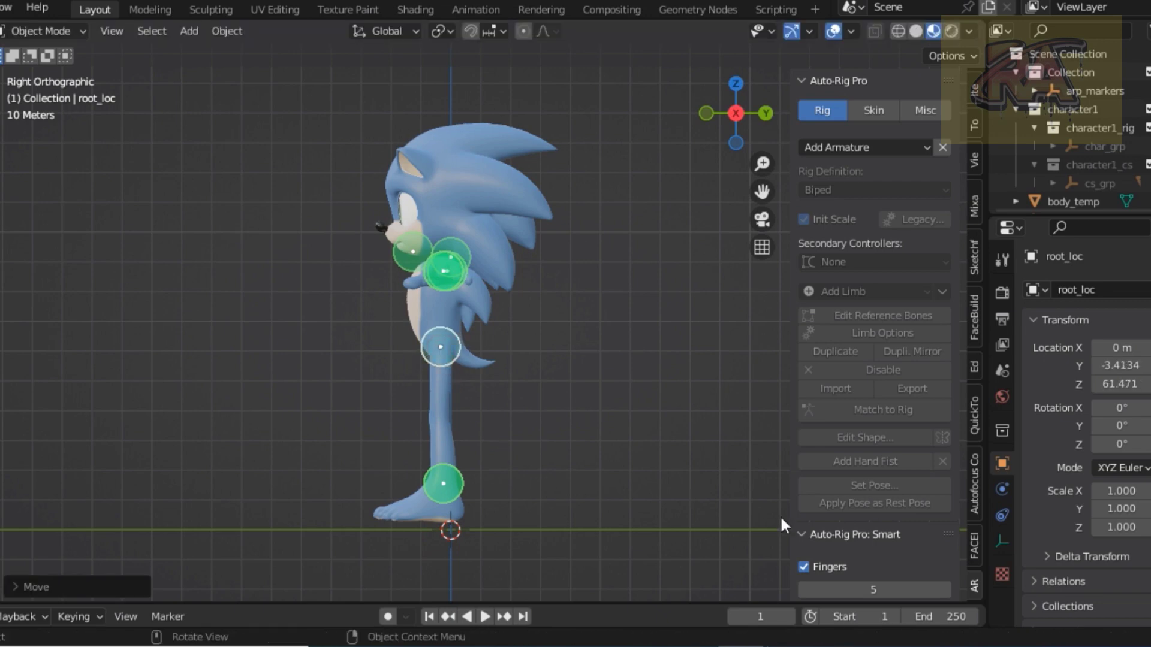
- Back in front view, launch Facial Setup from the Smart panel with Eye as the eyeball
{"action": "key", "text": "KP_1"}
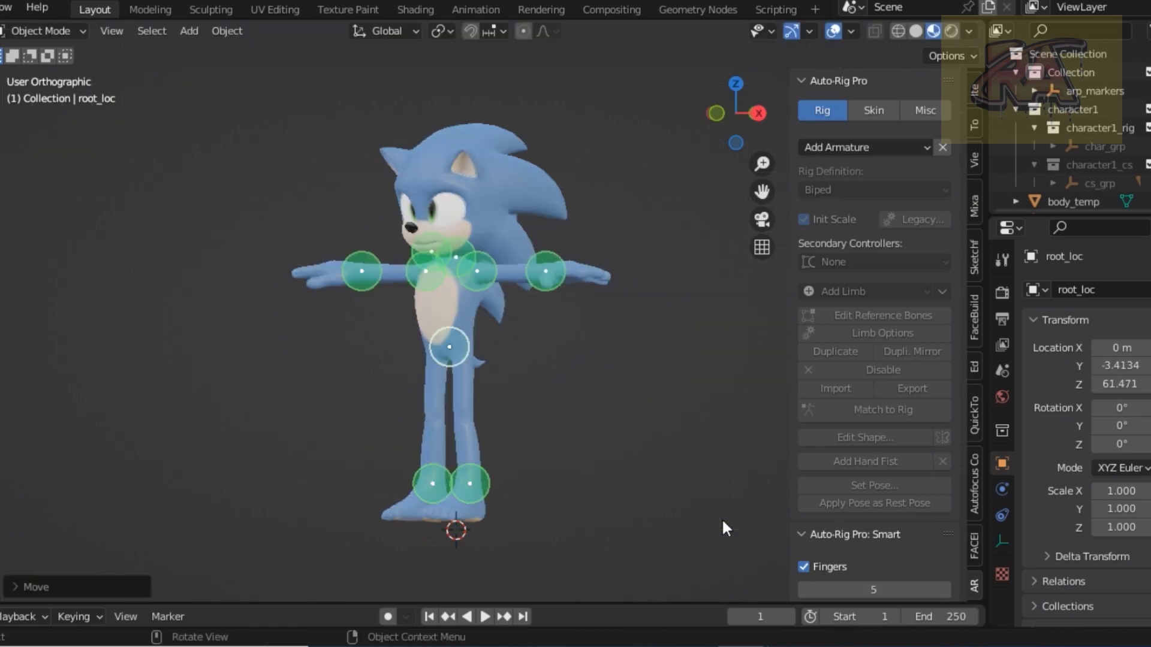
{"action": "scroll", "coordinate": [821, 539], "scroll_direction": "down", "scroll_amount": 3}
{"action": "scroll", "coordinate": [827, 555], "scroll_direction": "down", "scroll_amount": 5}
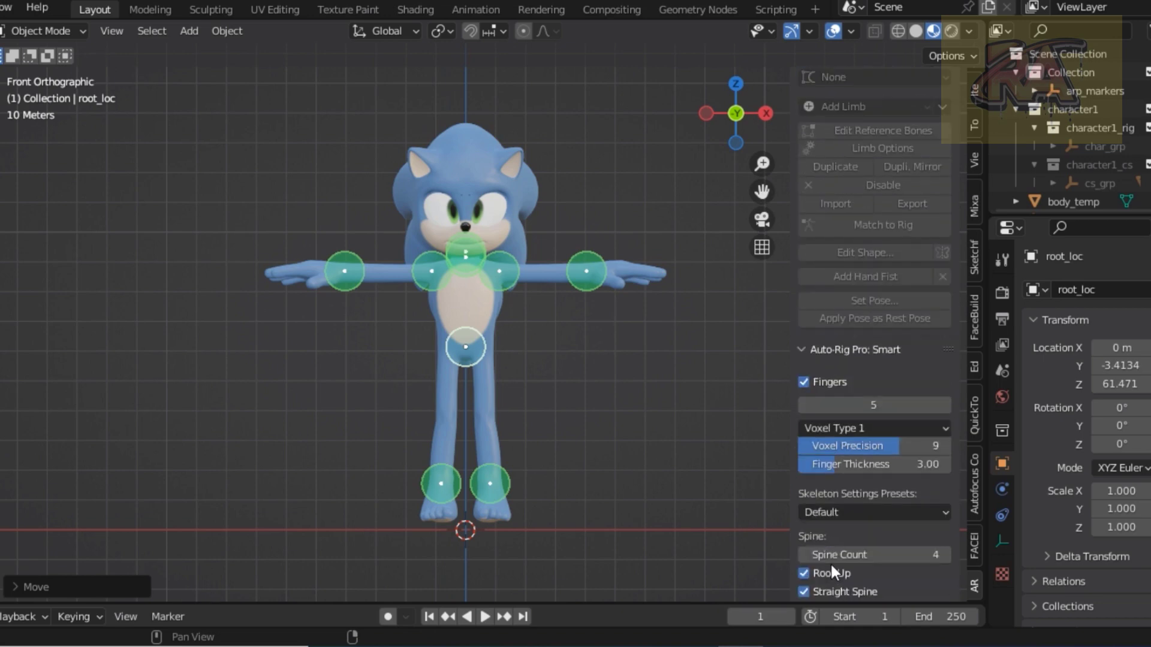
{"action": "scroll", "coordinate": [847, 585], "scroll_direction": "down", "scroll_amount": 3}
{"action": "scroll", "coordinate": [852, 584], "scroll_direction": "down", "scroll_amount": 4}
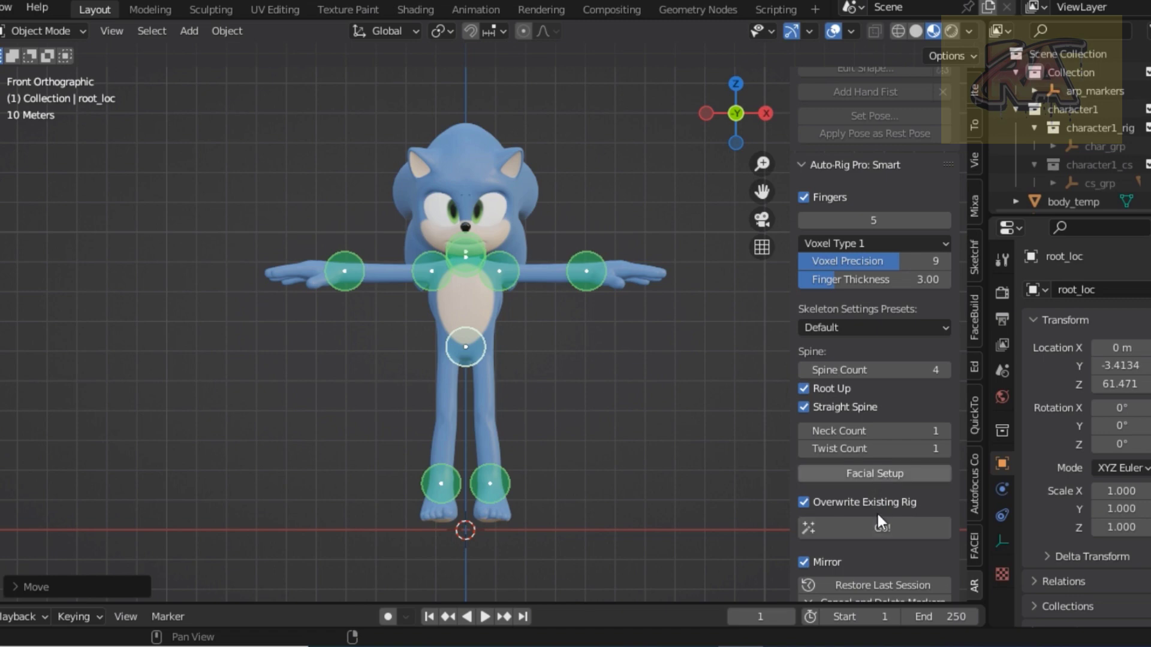
{"action": "left_click", "coordinate": [875, 474]}
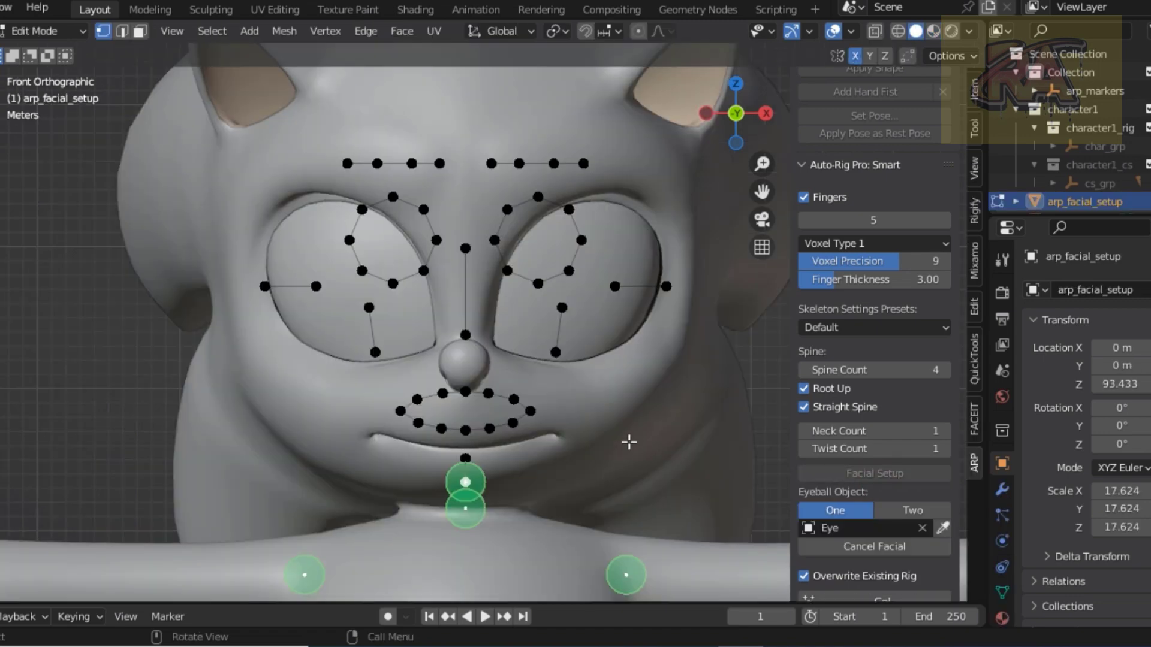
- Move the ear landmark points up onto Sonic's ear, with the outer point at the tip
{"action": "scroll", "coordinate": [347, 179], "scroll_direction": "down", "scroll_amount": 2}
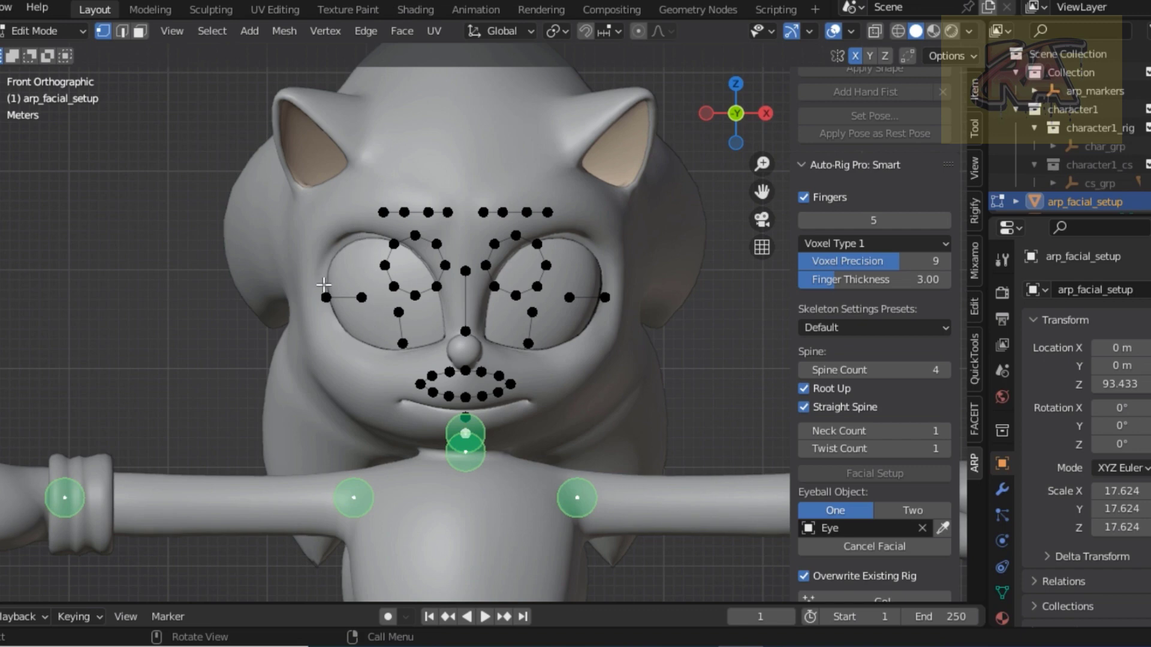
{"action": "left_click_drag", "start_coordinate": [314, 282], "coordinate": [377, 321]}
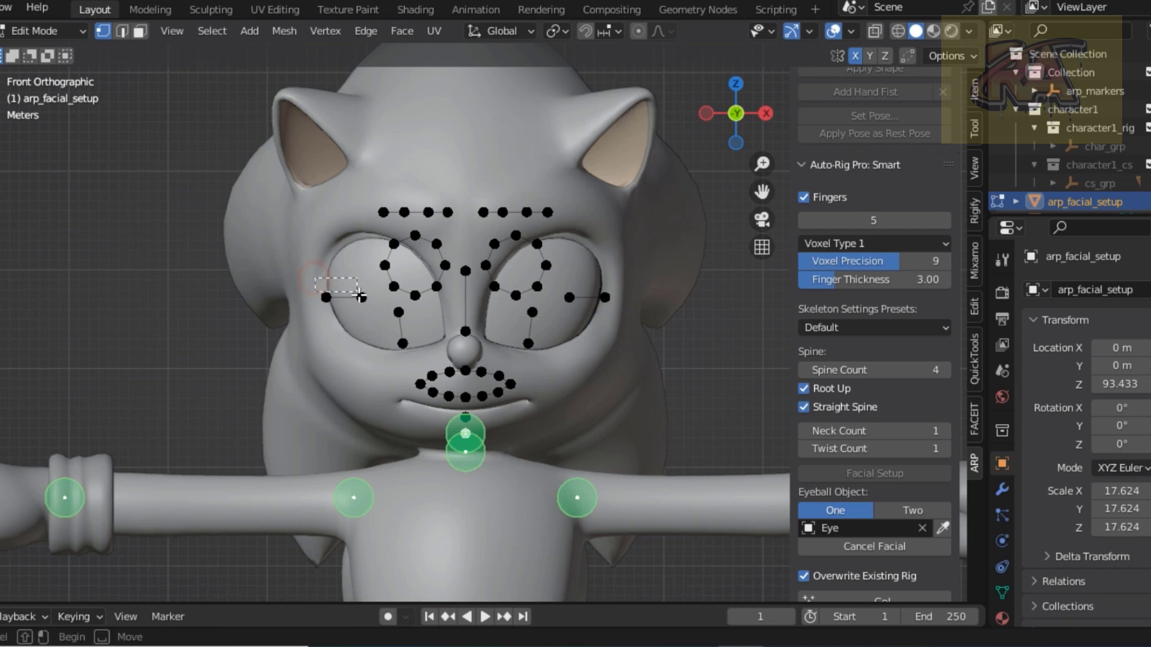
{"action": "key", "text": "g"}
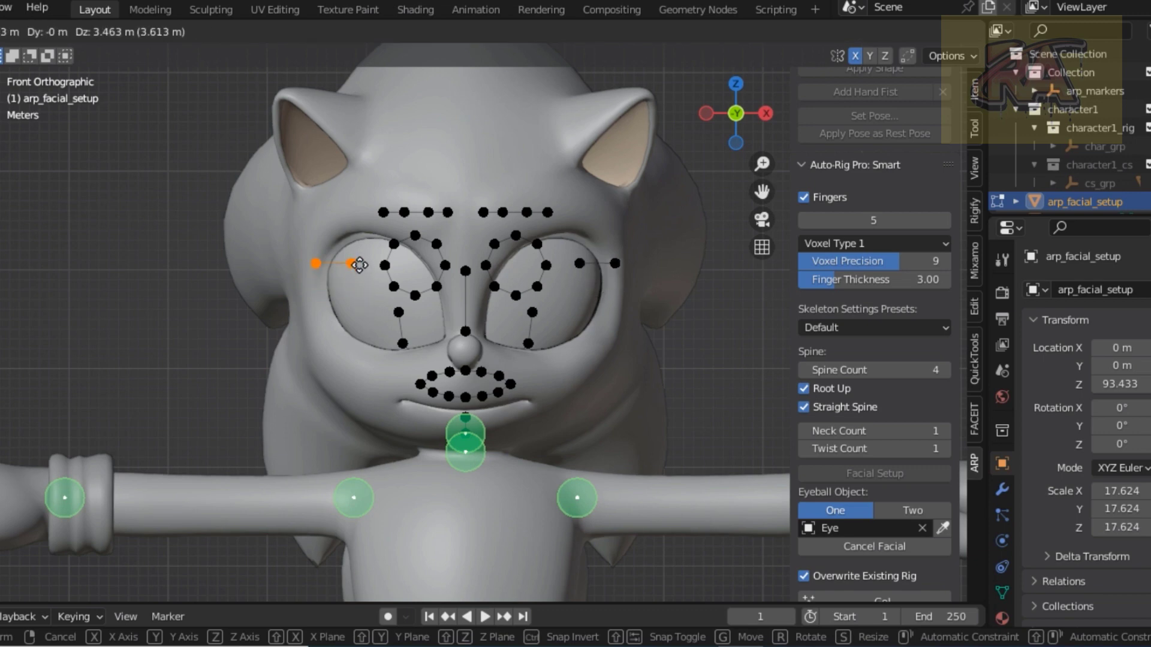
{"action": "left_click", "coordinate": [329, 175]}
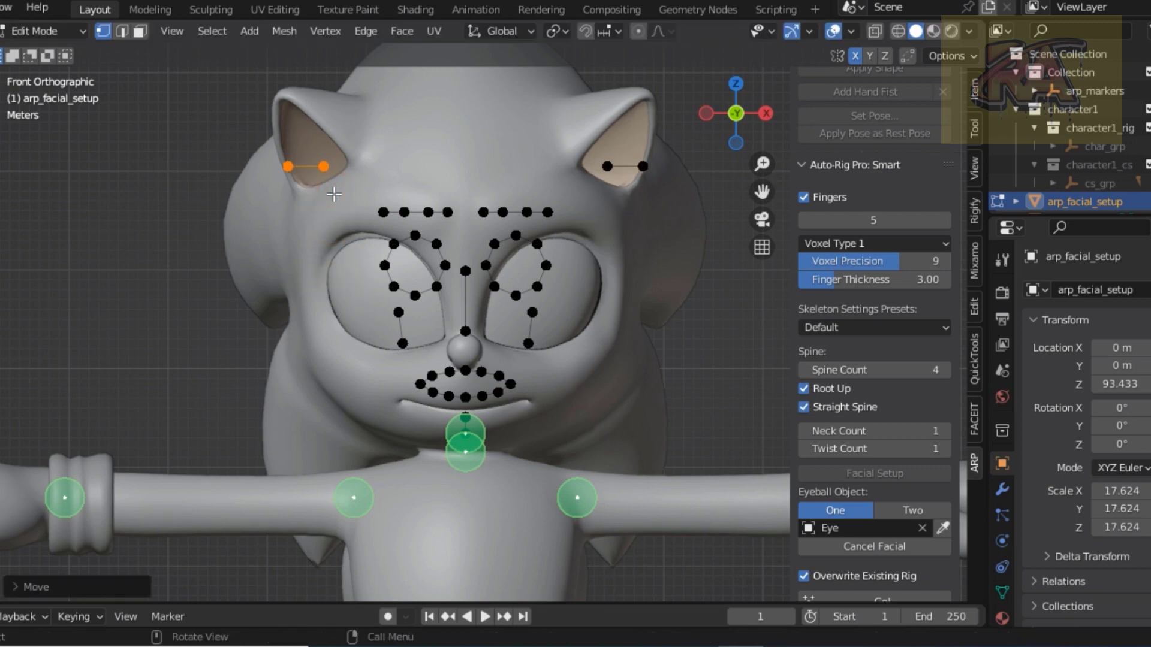
{"action": "left_click", "coordinate": [324, 169]}
{"action": "key", "text": "g"}
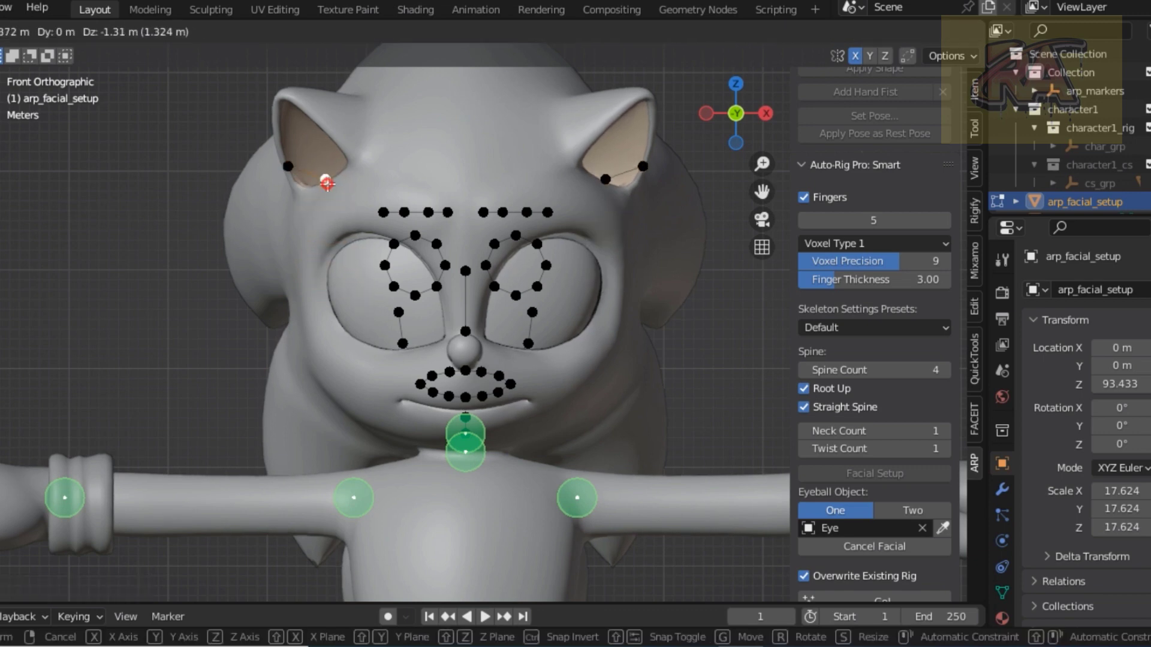
{"action": "left_click", "coordinate": [325, 180]}
{"action": "left_click", "coordinate": [290, 167]}
{"action": "key", "text": "g"}
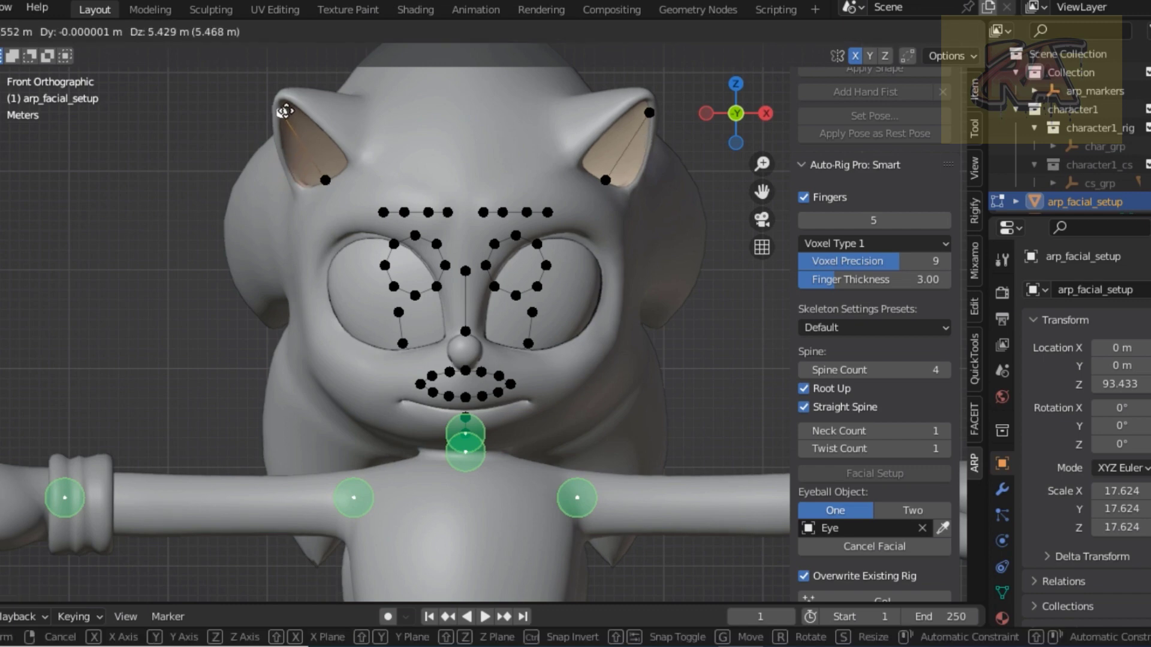
{"action": "left_click", "coordinate": [284, 107]}
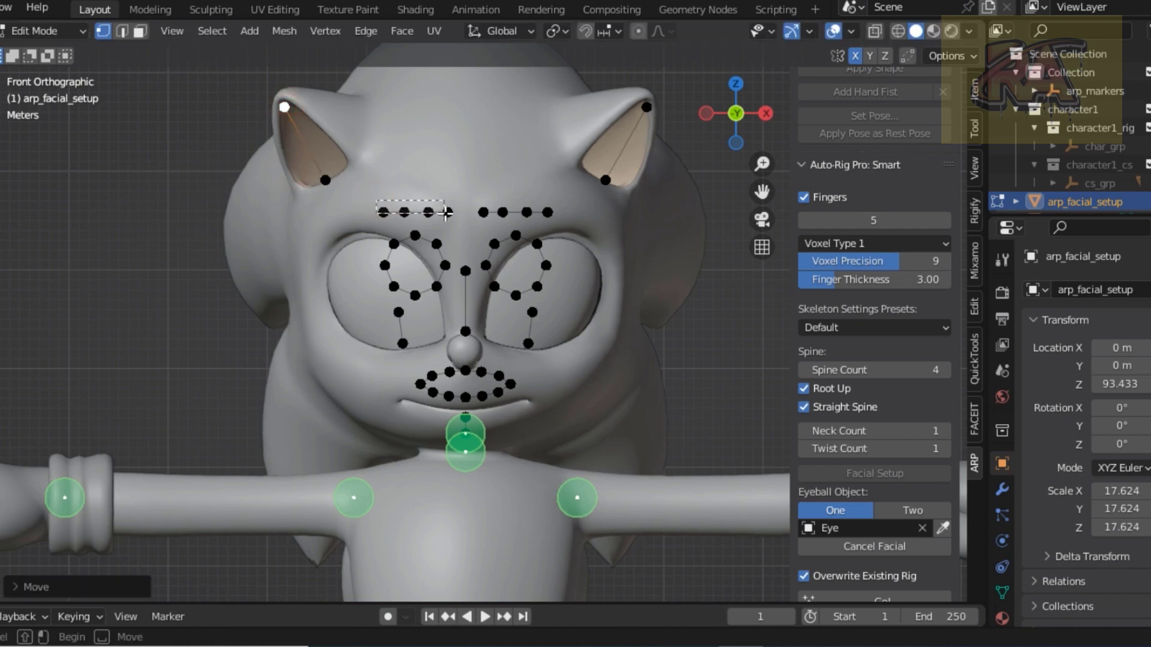
- Reshape the eyebrow points into a higher arch above the eyes, then deselect all
{"action": "left_click_drag", "start_coordinate": [377, 201], "coordinate": [453, 221]}
{"action": "key", "text": "g"}
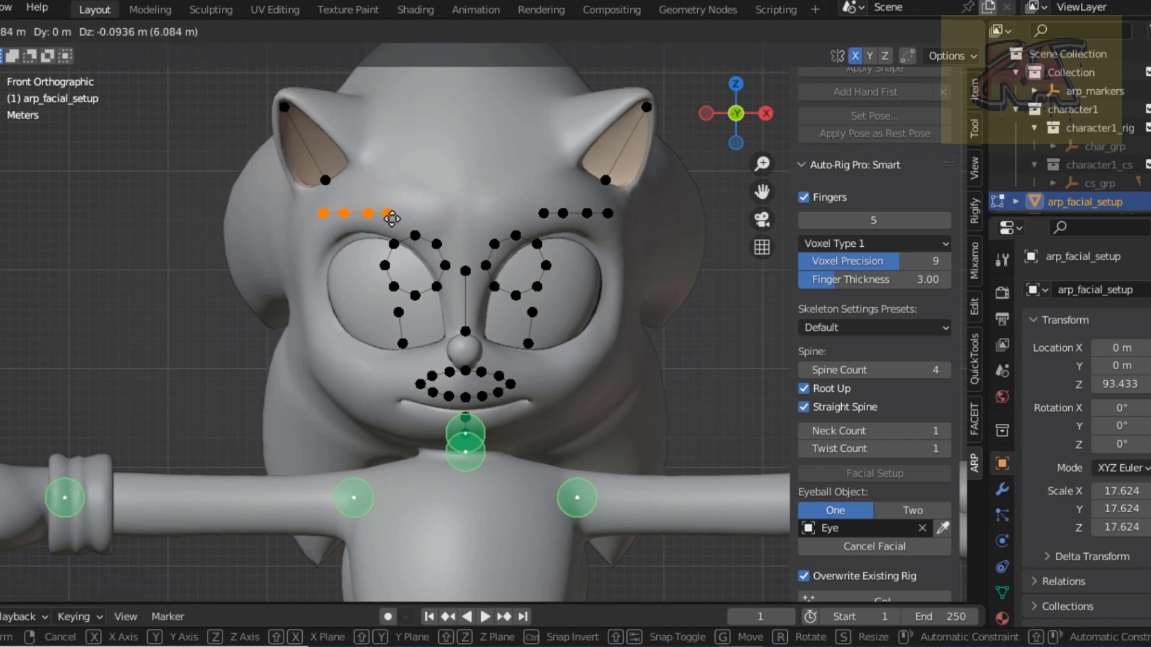
{"action": "left_click", "coordinate": [390, 218]}
{"action": "key", "text": "g"}
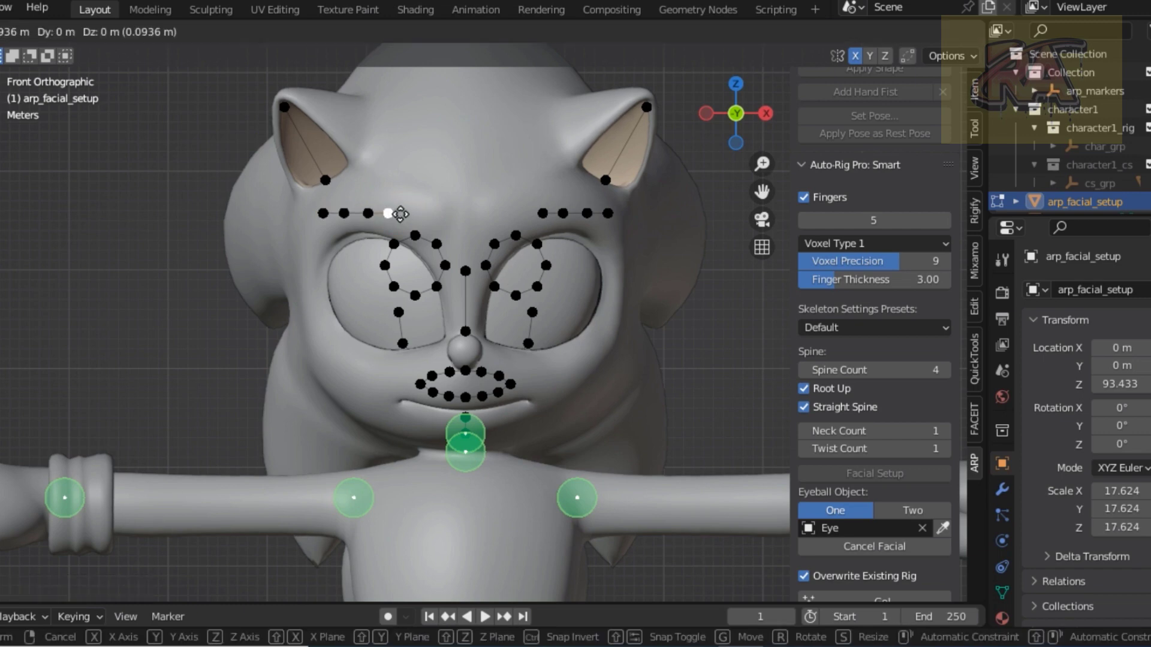
{"action": "left_click", "coordinate": [415, 224]}
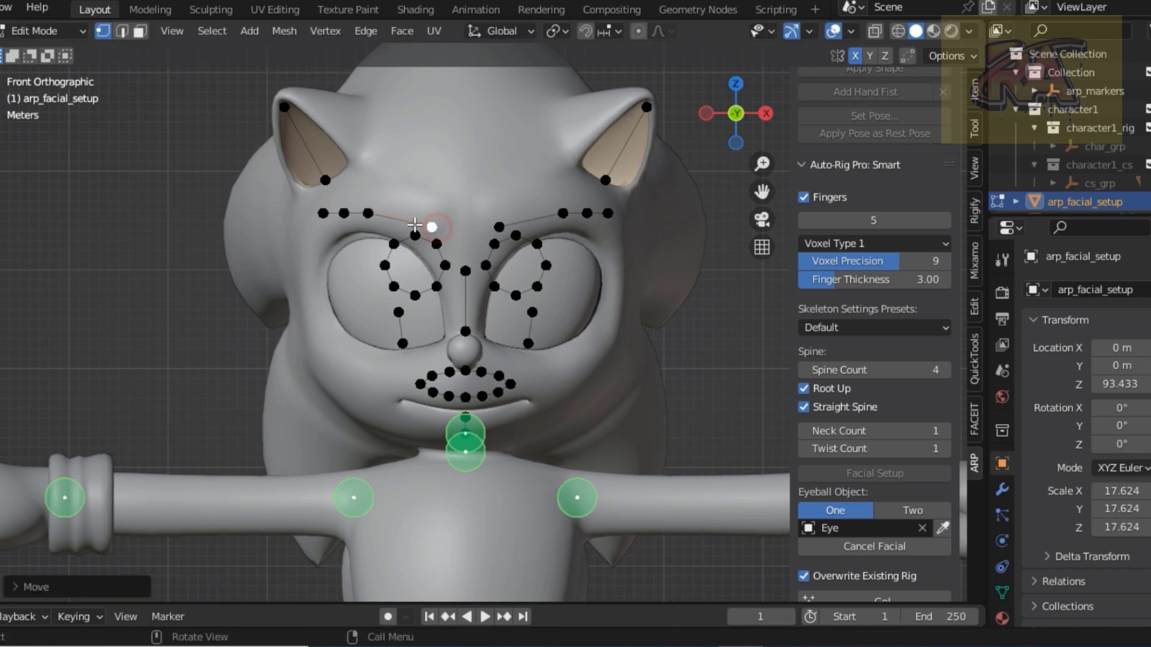
{"action": "left_click", "coordinate": [372, 214]}
{"action": "key", "text": "g"}
{"action": "left_click", "coordinate": [392, 214]}
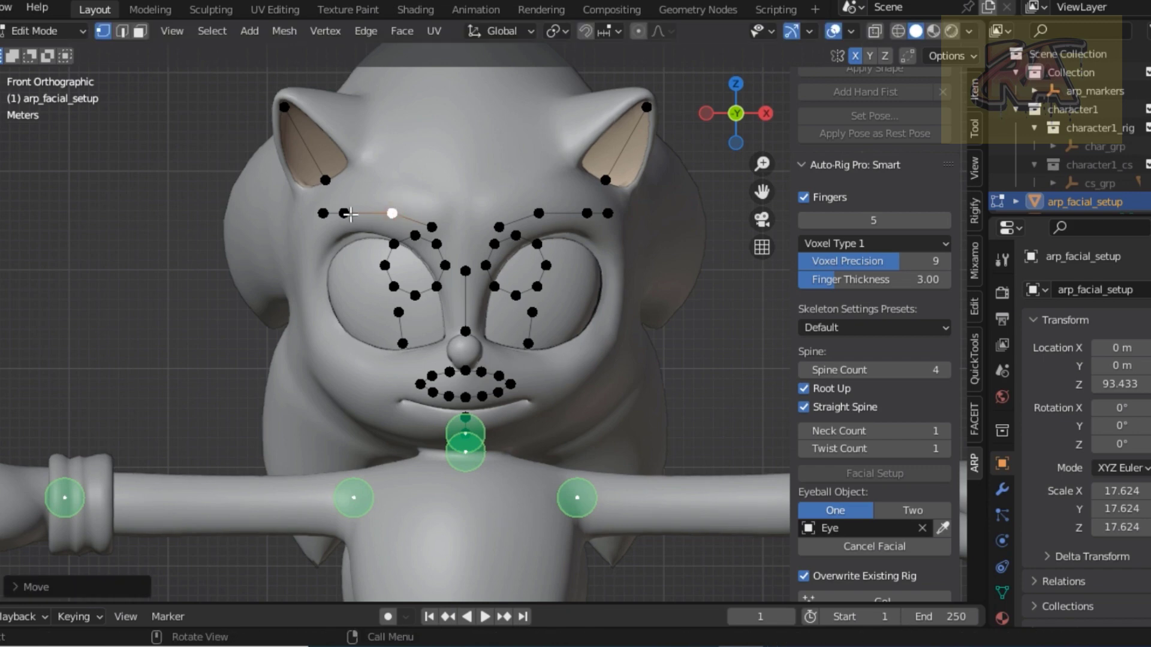
{"action": "left_click", "coordinate": [347, 213]}
{"action": "key", "text": "g"}
{"action": "left_click", "coordinate": [362, 211]}
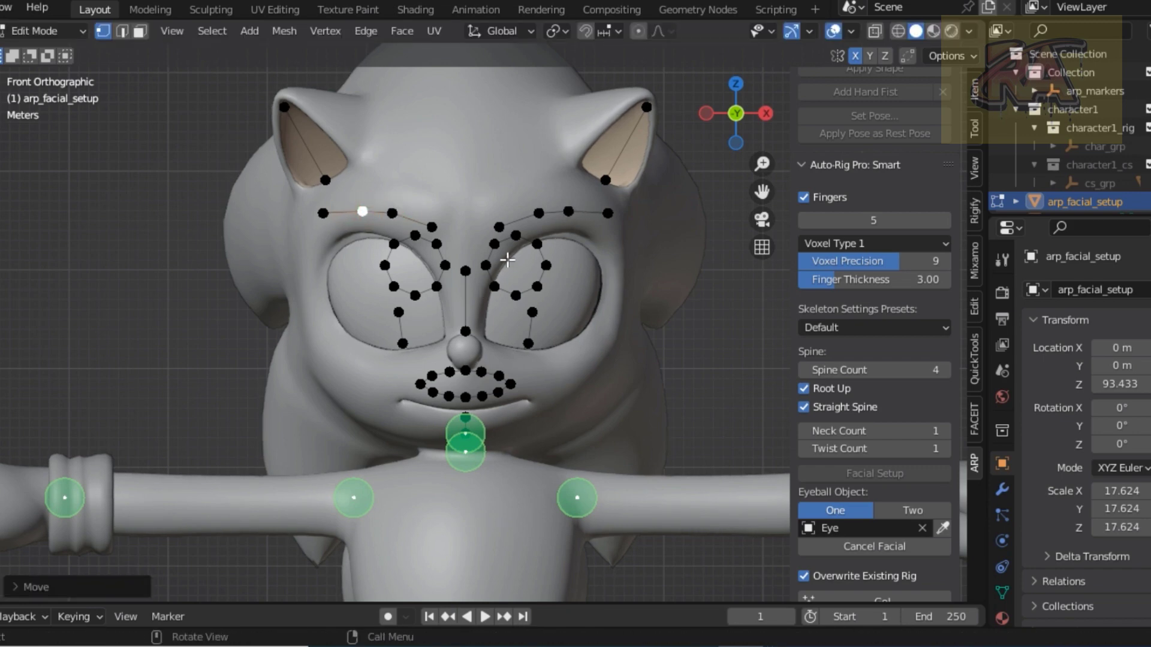
{"action": "left_click", "coordinate": [495, 245]}
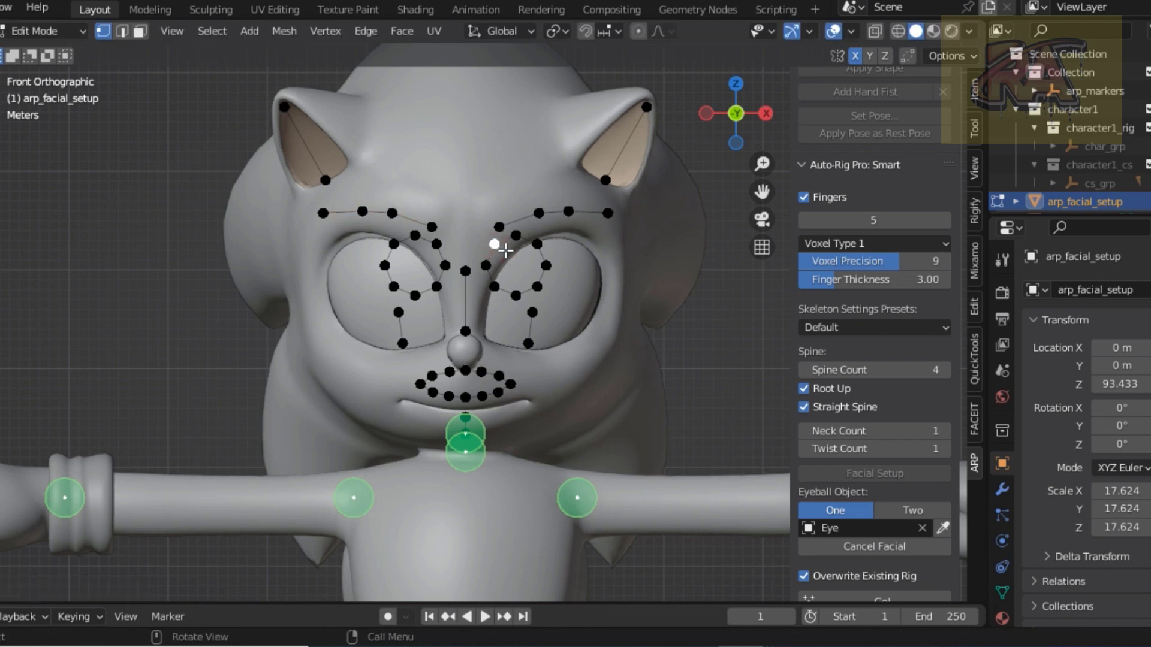
- Spread the mirrored cheek markers outward to the sides of Sonic's face
{"action": "mouse_move", "coordinate": [521, 305]}
{"action": "left_mouse_down"}
{"action": "mouse_move", "coordinate": [550, 334]}
{"action": "mouse_move", "coordinate": [548, 353]}
{"action": "left_mouse_up"}
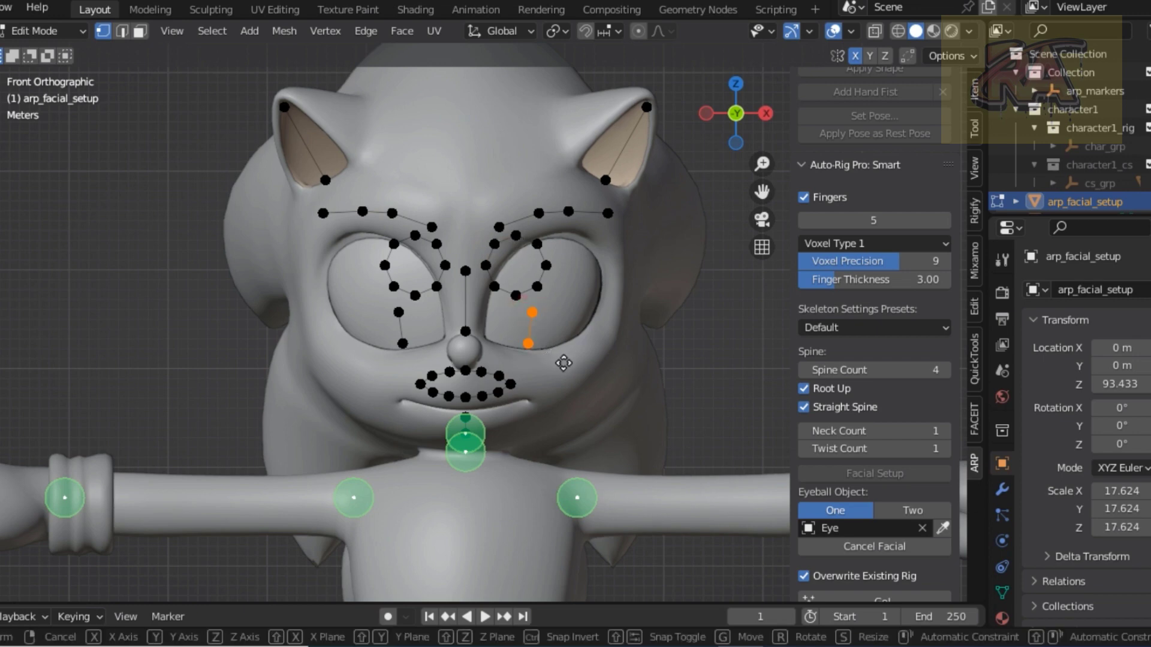
{"action": "key", "text": "g"}
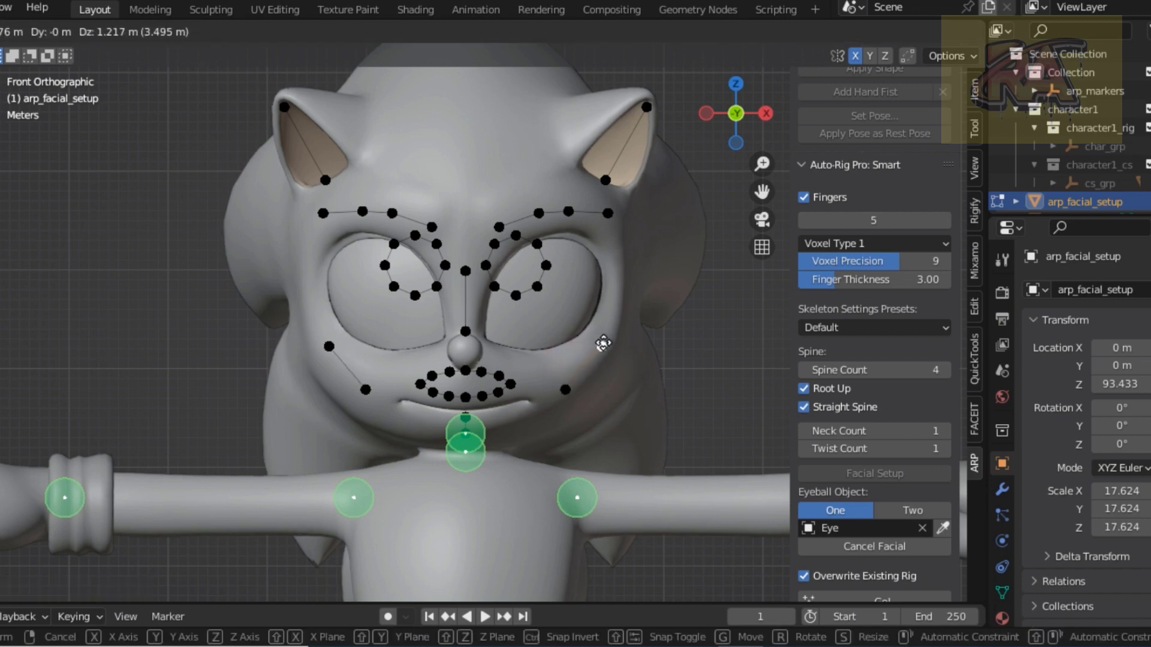
{"action": "left_click", "coordinate": [604, 345]}
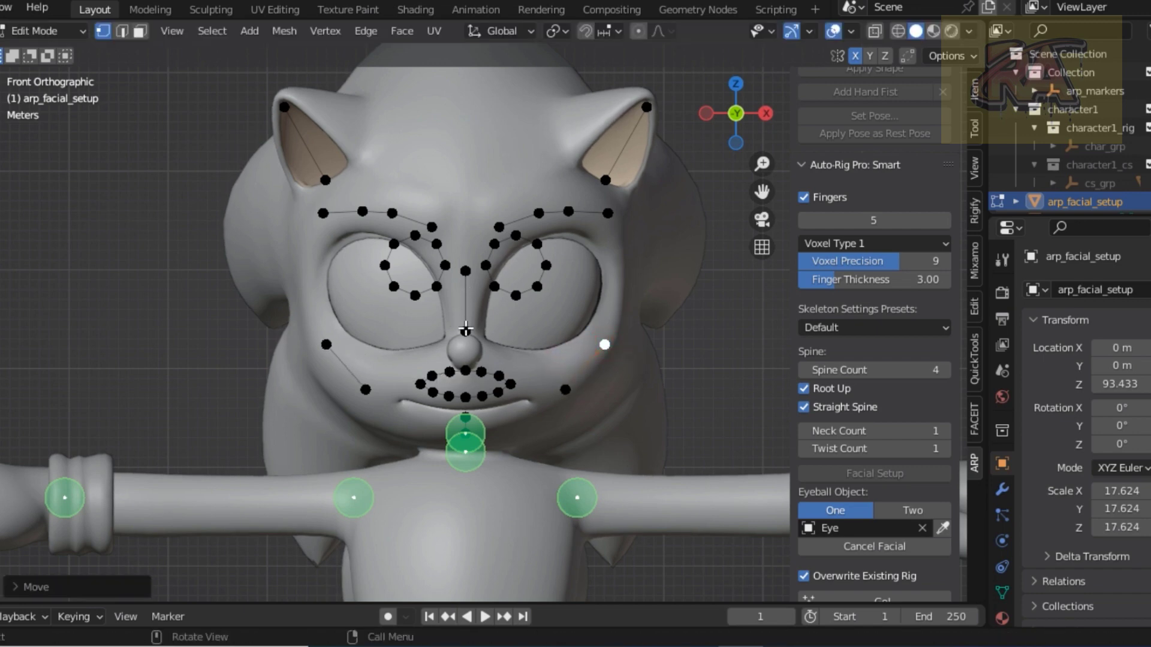
- Move the nose marker down onto the tip of Sonic's nose
{"action": "left_click", "coordinate": [466, 329]}
{"action": "key", "text": "g"}
{"action": "left_click", "coordinate": [466, 361]}
{"action": "key", "text": "g"}
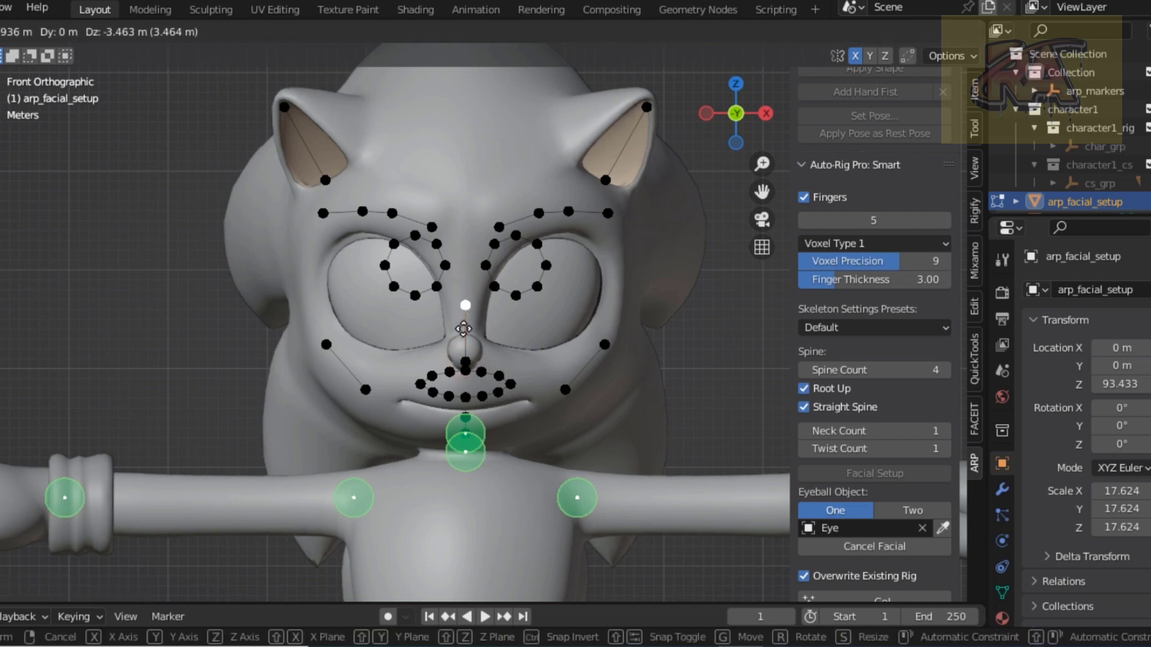
{"action": "left_click", "coordinate": [465, 351]}
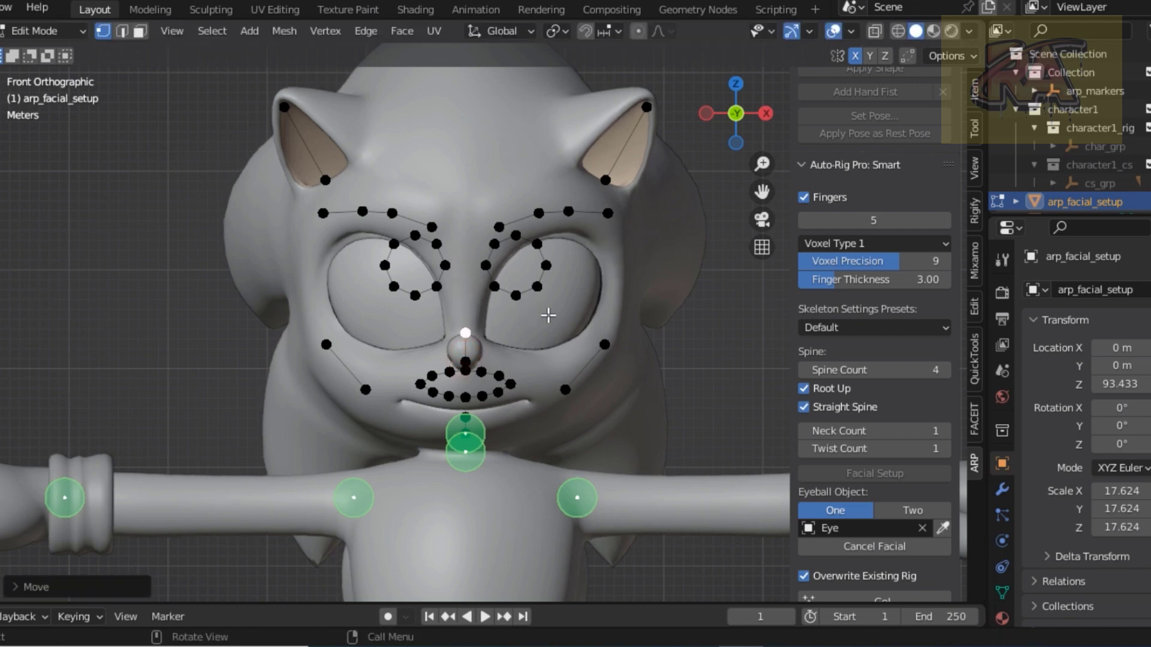
{"action": "left_click_drag", "start_coordinate": [548, 315], "coordinate": [483, 232]}
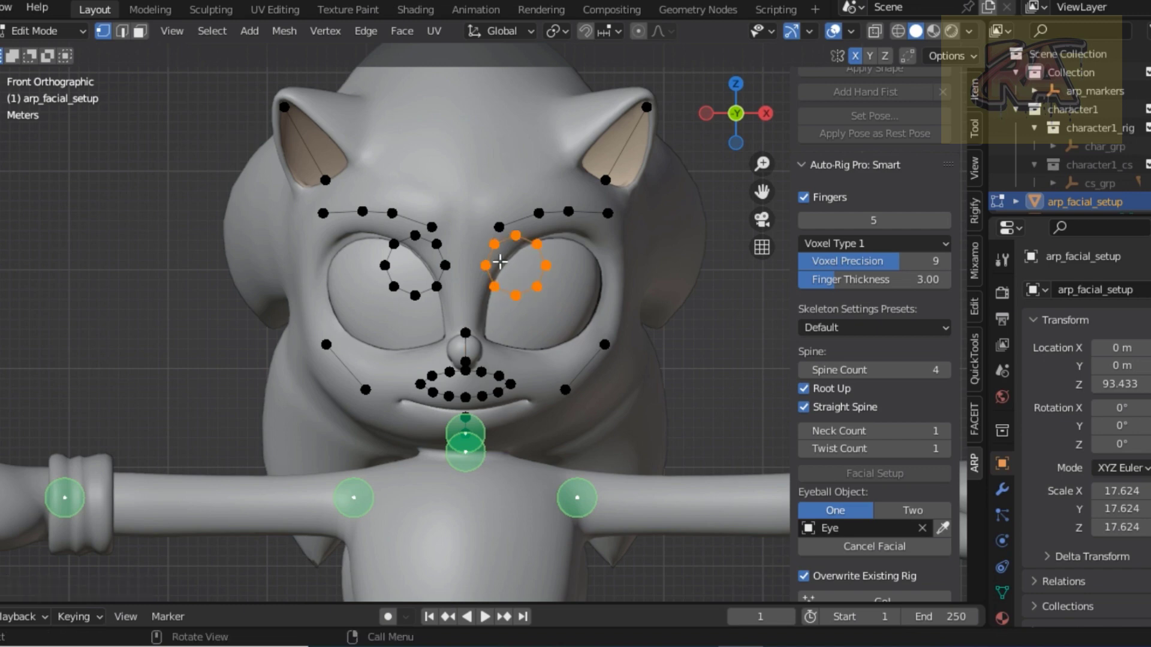
- Lower the eye marker ring and pull its upper points onto the eye's top edge
{"action": "key", "text": "g"}
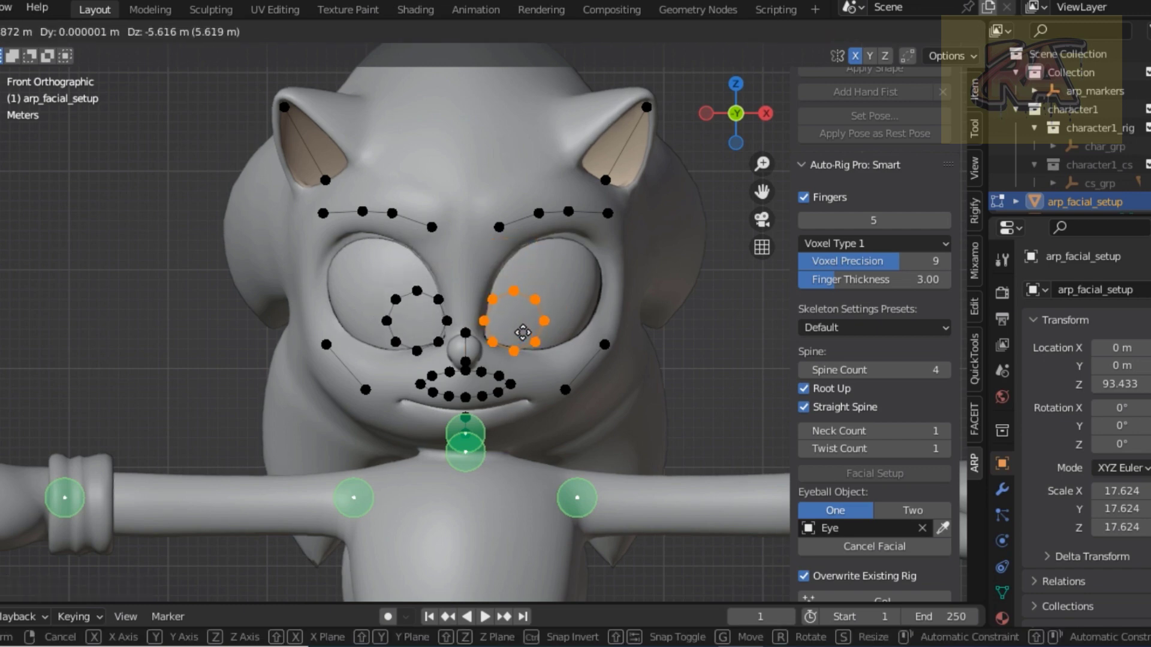
{"action": "left_click", "coordinate": [520, 331]}
{"action": "left_click", "coordinate": [535, 299]}
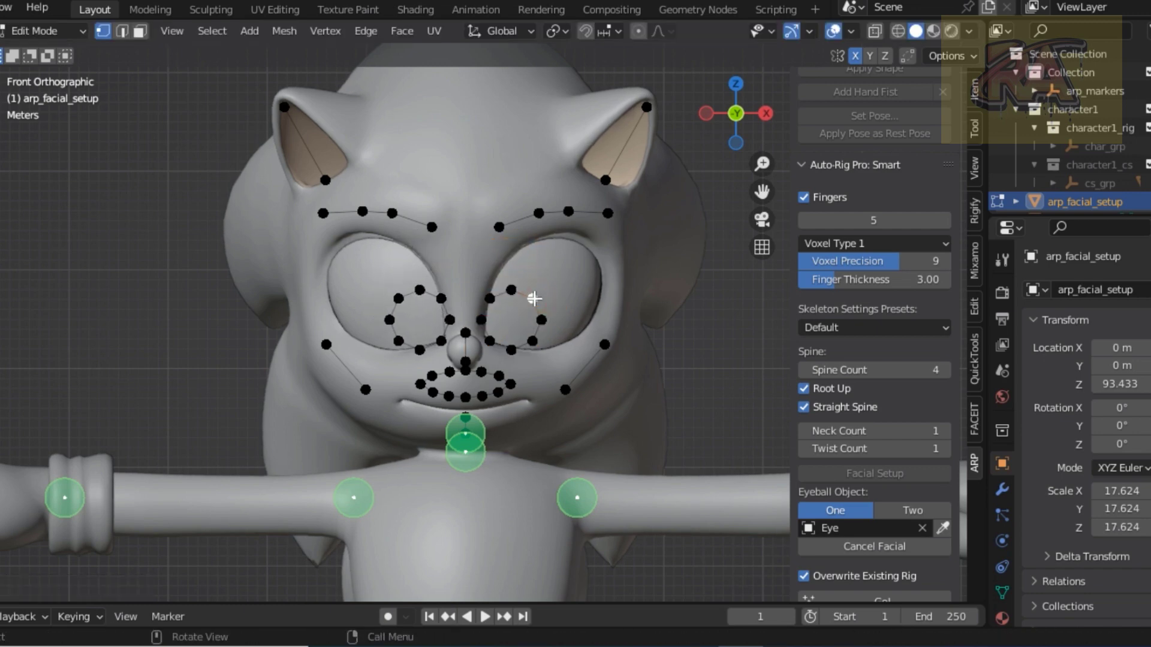
{"action": "key", "text": "g"}
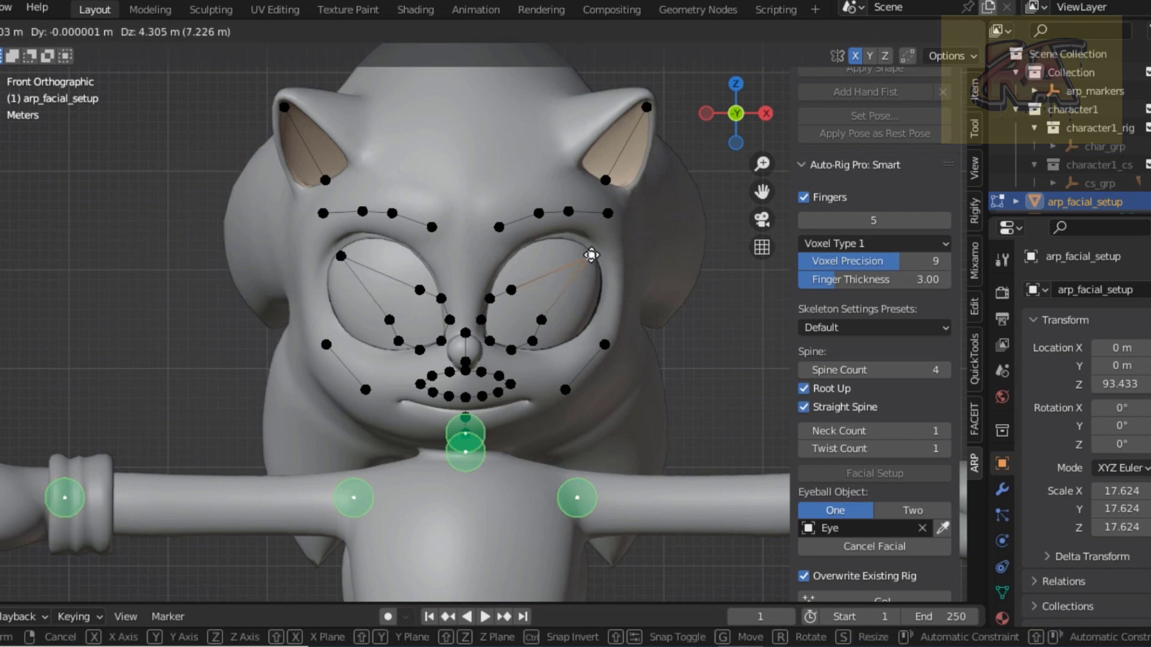
{"action": "left_click", "coordinate": [591, 252]}
{"action": "left_click", "coordinate": [509, 289]}
{"action": "key", "text": "g"}
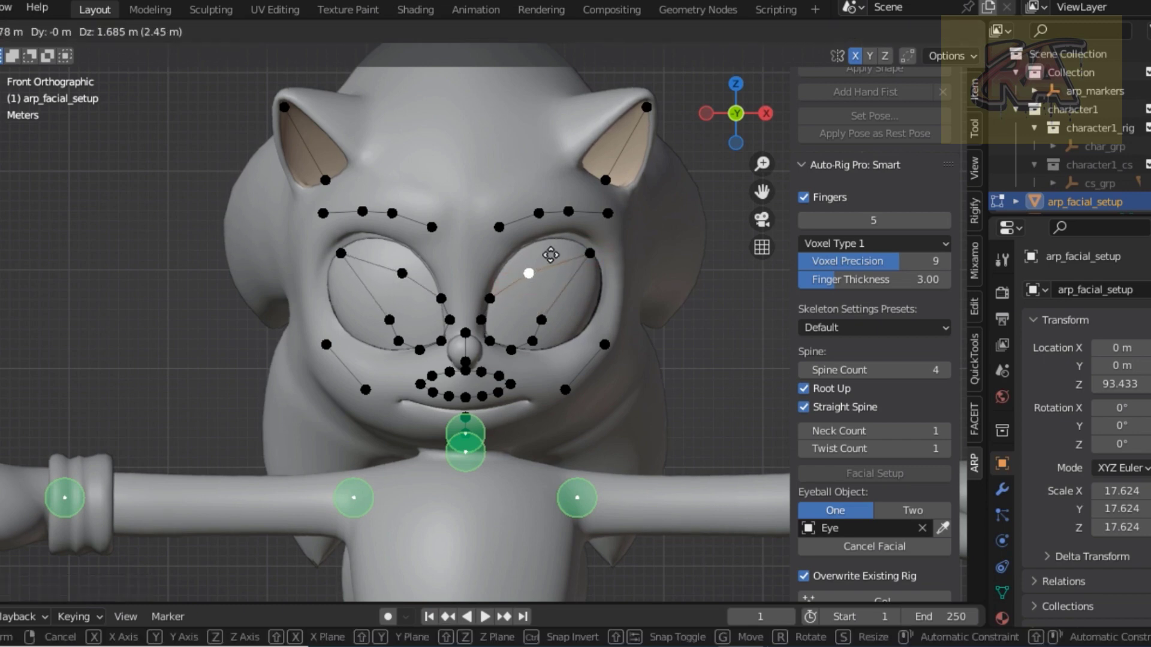
{"action": "left_click", "coordinate": [549, 237]}
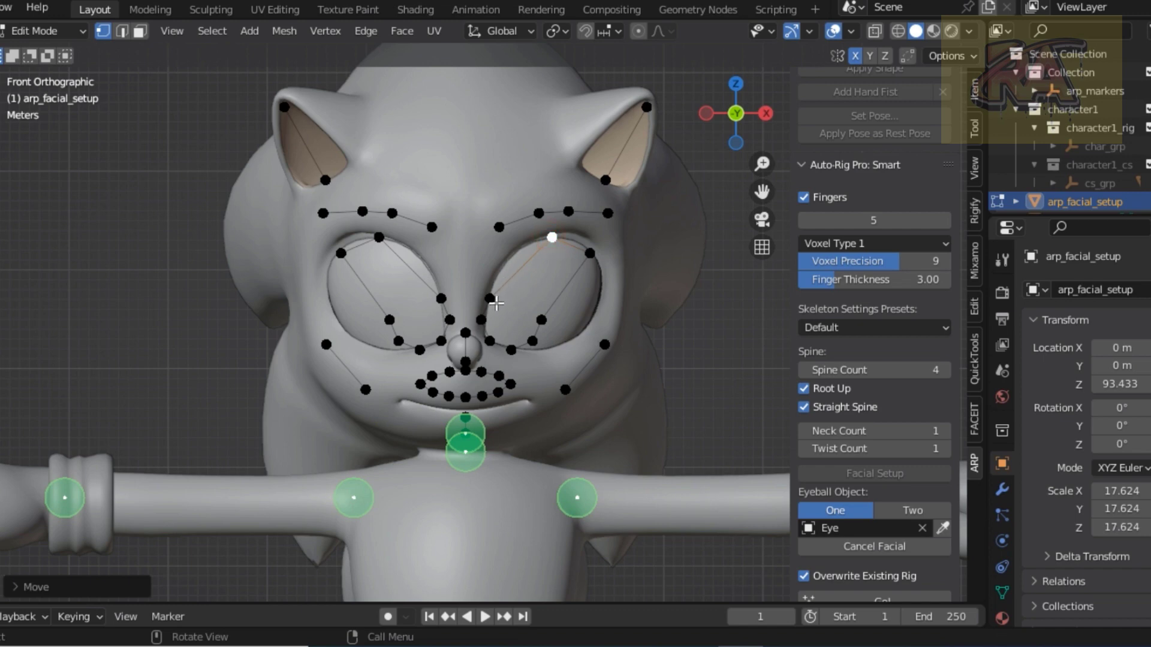
{"action": "left_click", "coordinate": [490, 298]}
{"action": "key", "text": "g"}
{"action": "left_click", "coordinate": [510, 254]}
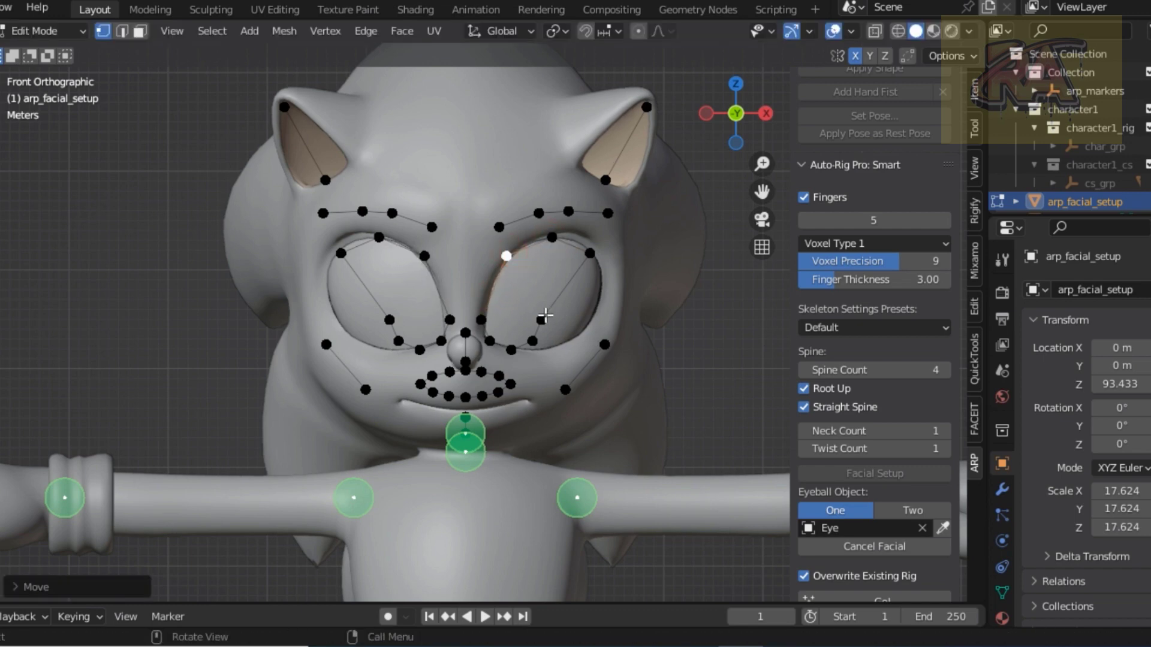
- Move the lower and inner eye-ring points onto the eye's outer, lower and inner edges
{"action": "left_click", "coordinate": [542, 317]}
{"action": "key", "text": "g"}
{"action": "left_click", "coordinate": [606, 296]}
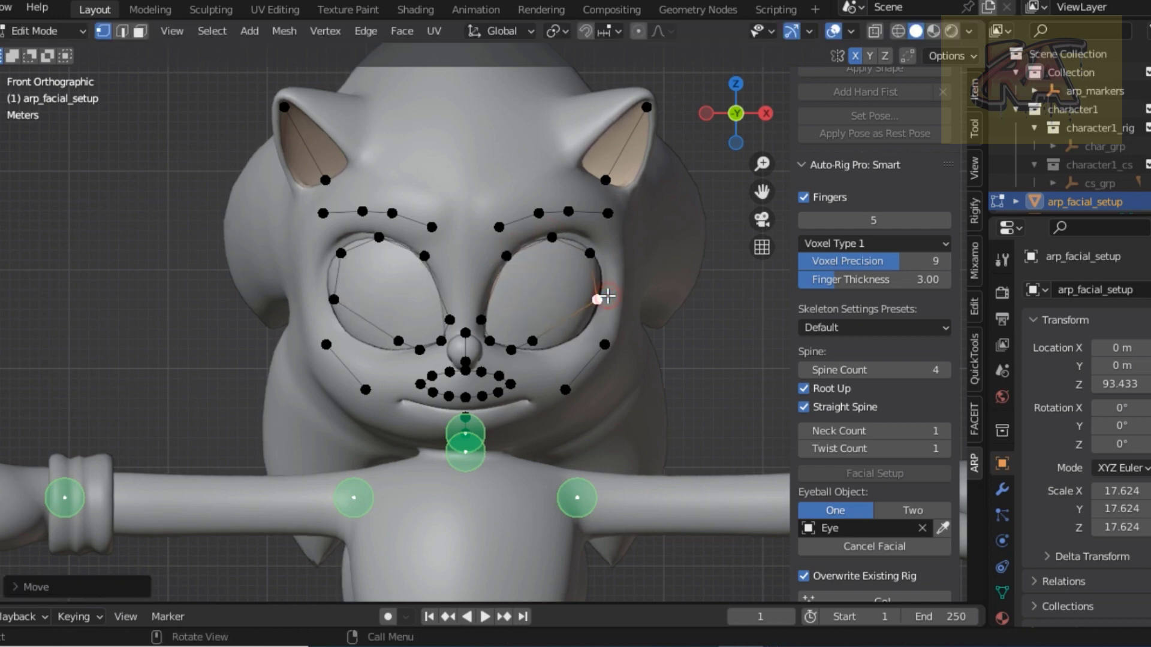
{"action": "left_click", "coordinate": [533, 340]}
{"action": "key", "text": "n"}
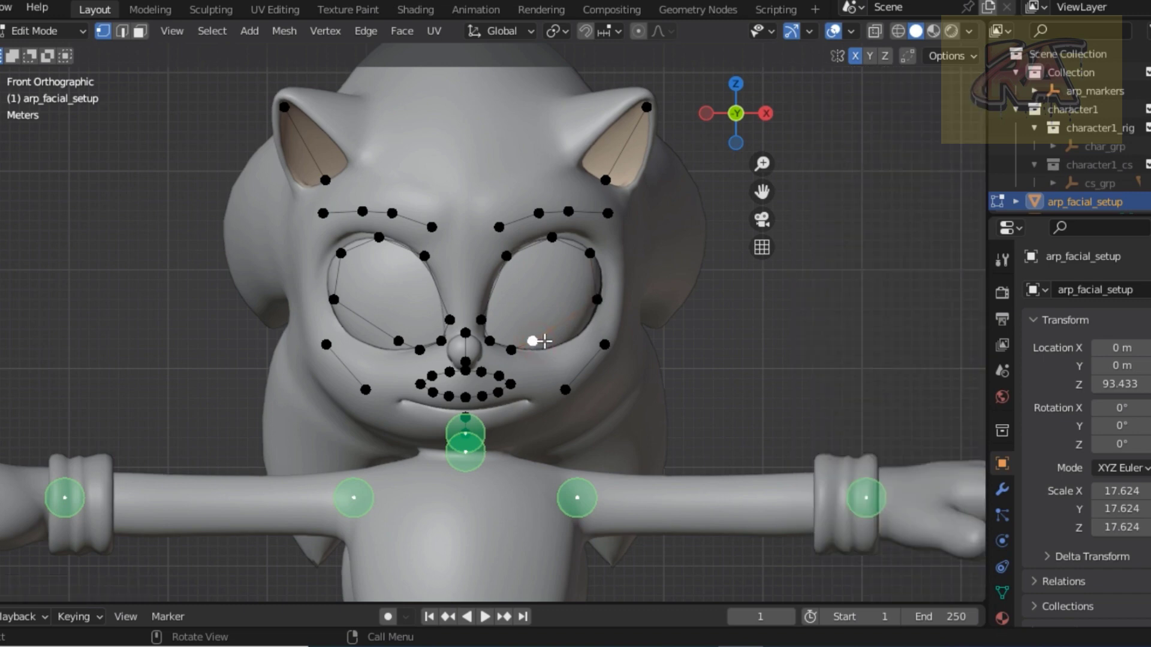
{"action": "key", "text": "g"}
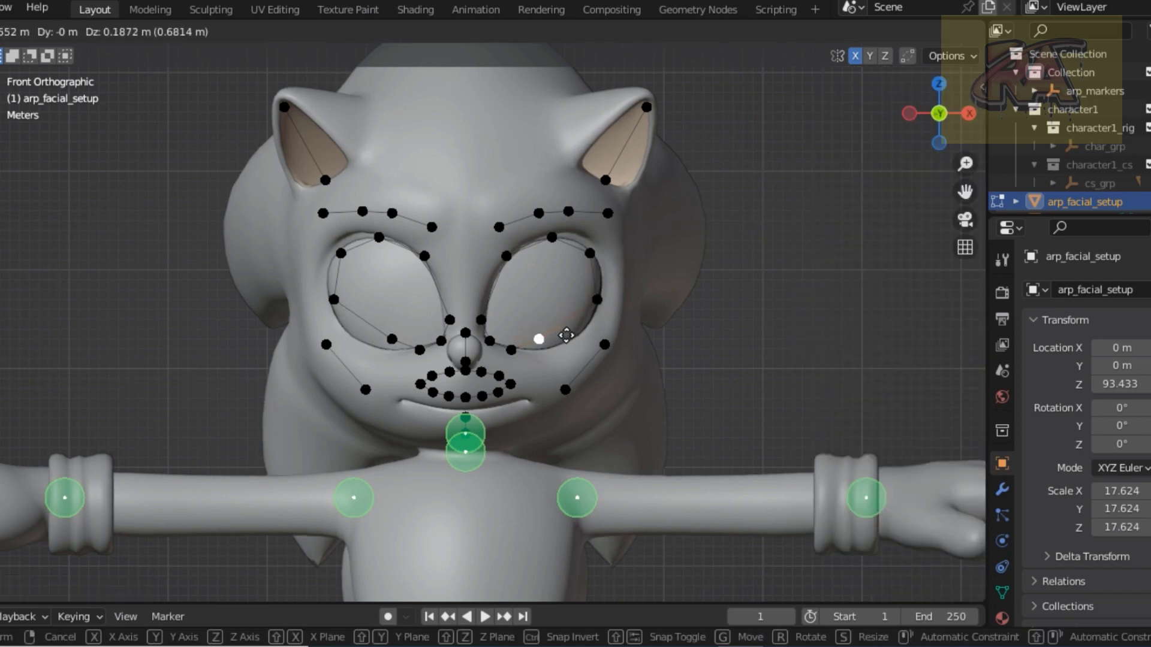
{"action": "left_click", "coordinate": [591, 333]}
{"action": "left_click", "coordinate": [512, 348]}
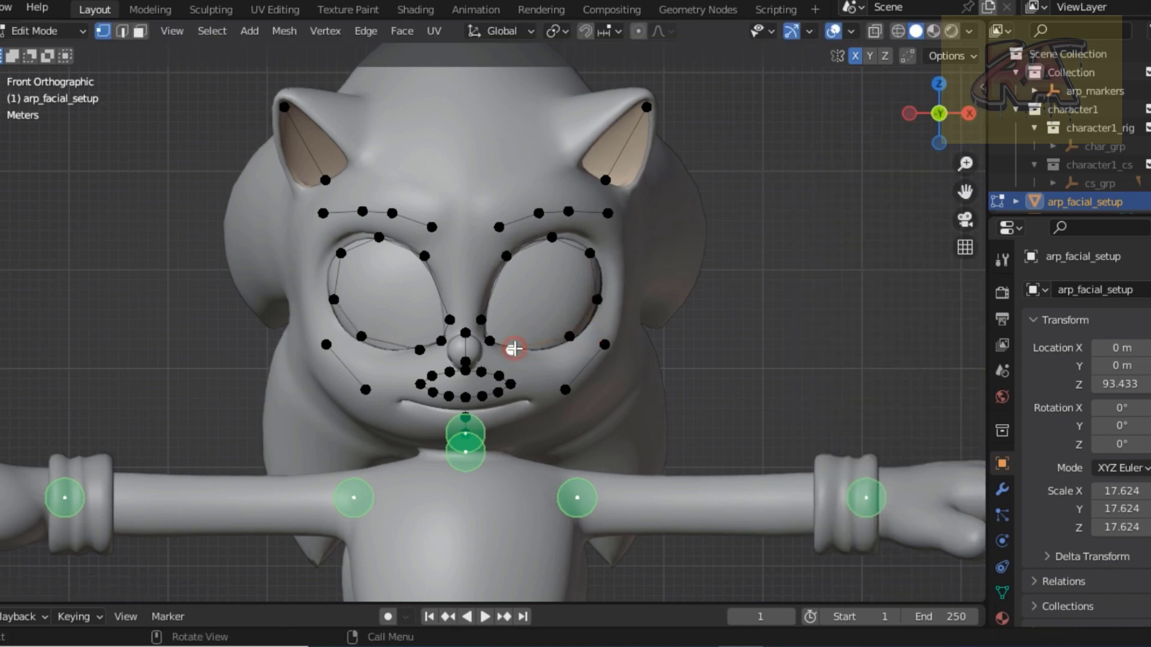
{"action": "key", "text": "g"}
{"action": "left_click", "coordinate": [523, 348]}
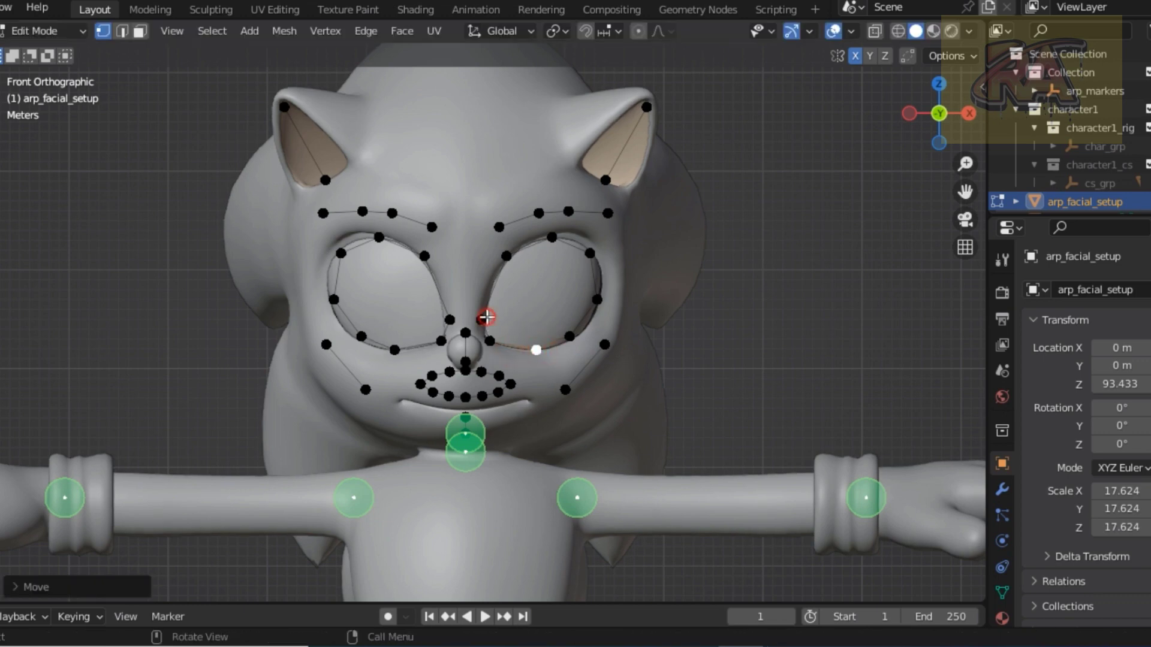
{"action": "left_click", "coordinate": [485, 317]}
{"action": "key", "text": "g"}
{"action": "left_click", "coordinate": [538, 301]}
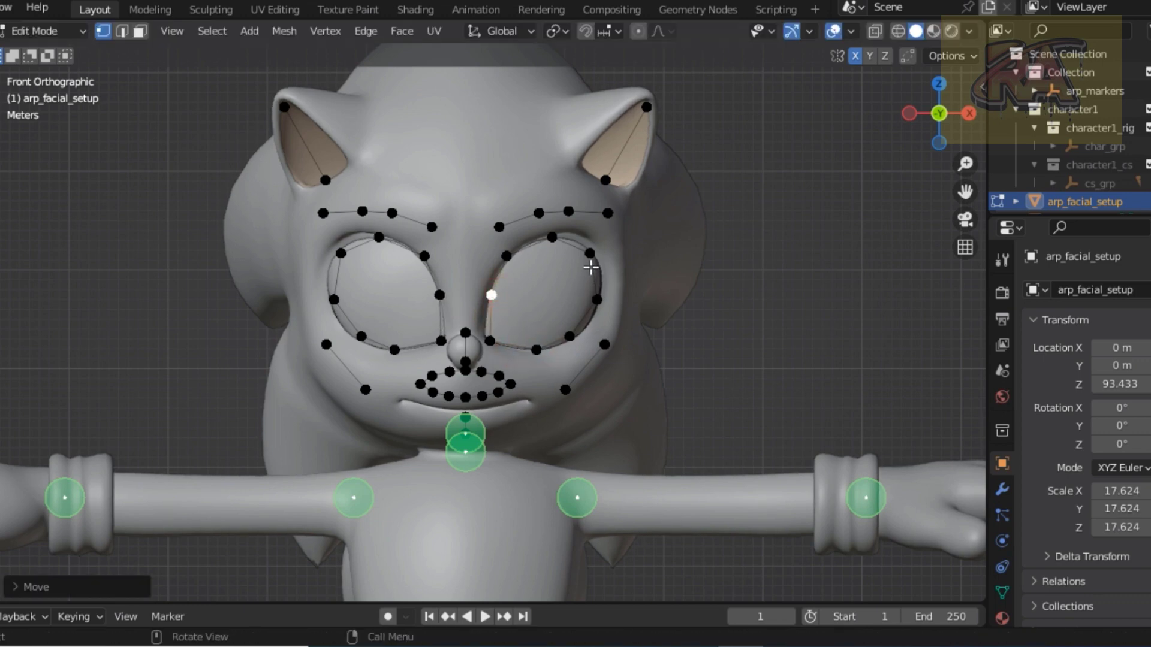
- Fine-tune the upper-right, outer-corner and lower-right eye points onto the eye rim
{"action": "left_click", "coordinate": [590, 254]}
{"action": "key", "text": "g"}
{"action": "left_click", "coordinate": [594, 249]}
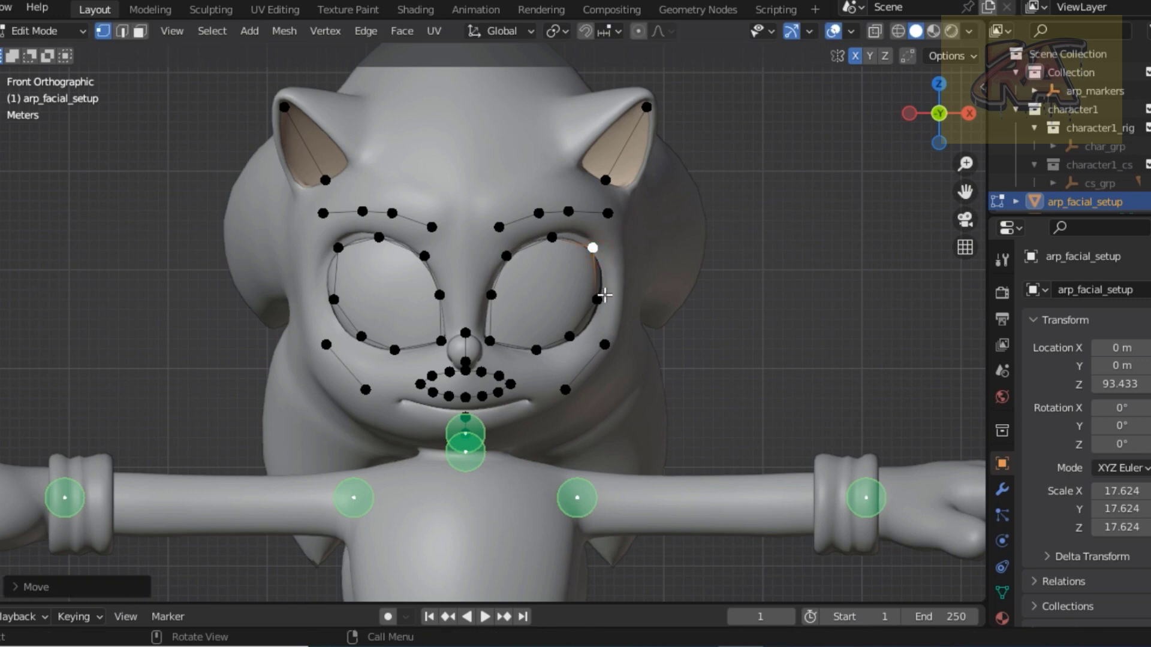
{"action": "left_click", "coordinate": [603, 297]}
{"action": "key", "text": "g"}
{"action": "left_click", "coordinate": [601, 290]}
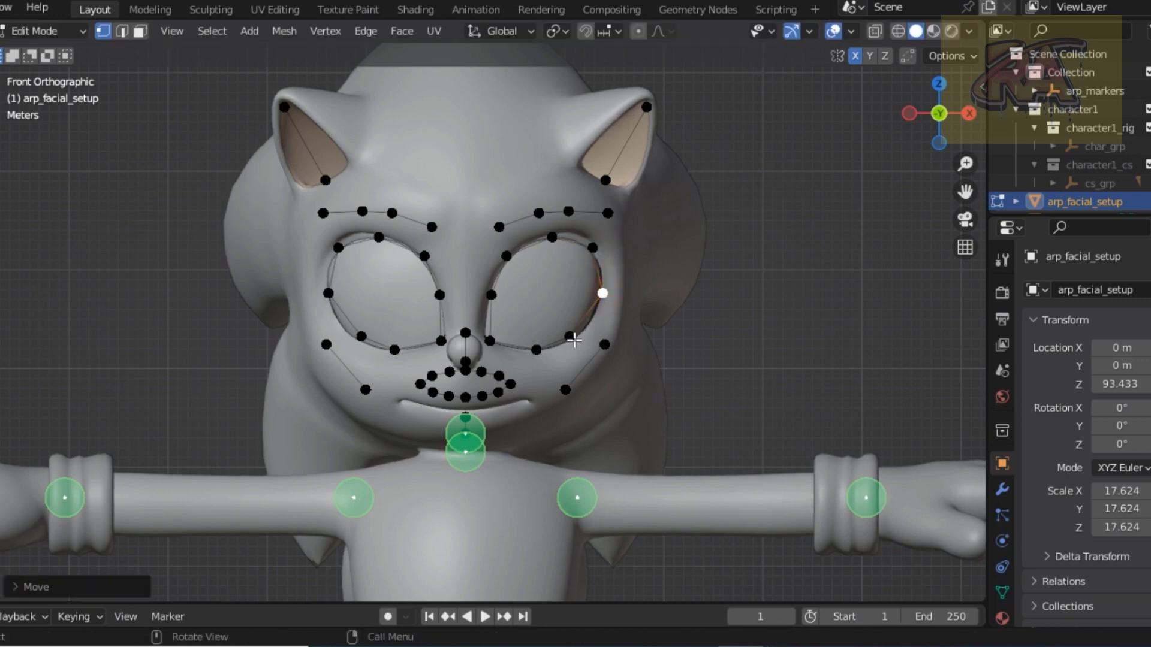
{"action": "left_click", "coordinate": [571, 338]}
{"action": "key", "text": "g"}
{"action": "left_click", "coordinate": [580, 337]}
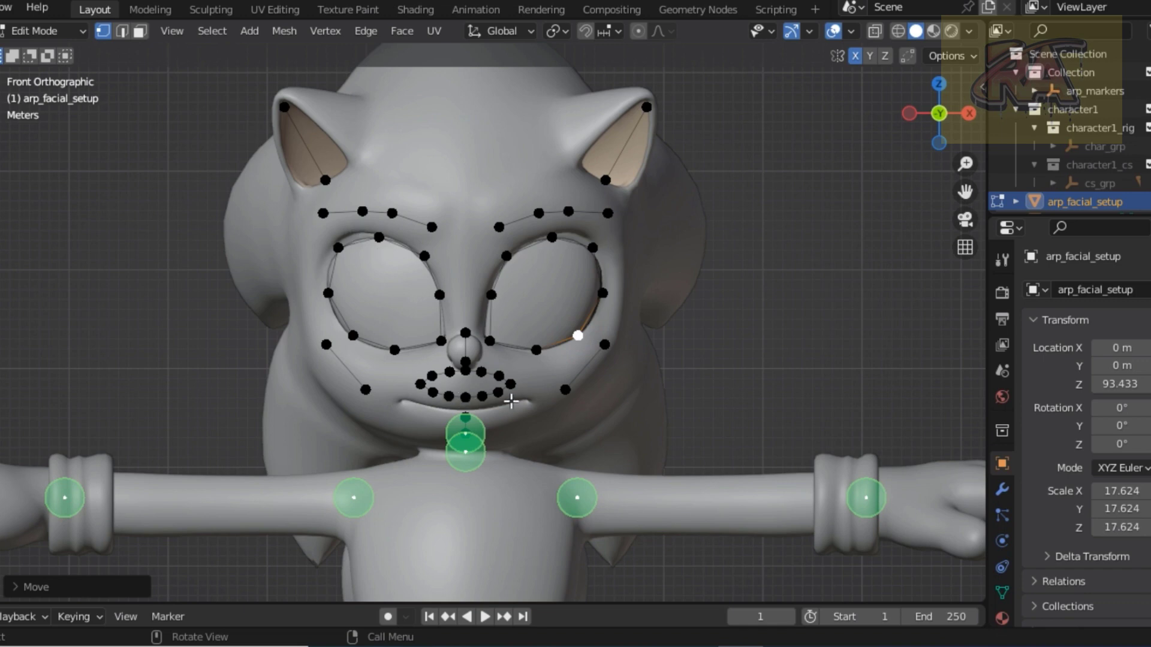
- Box-select the mouth markers and drag them lower and wider along Sonic's smile line
{"action": "left_click_drag", "start_coordinate": [519, 404], "coordinate": [409, 372]}
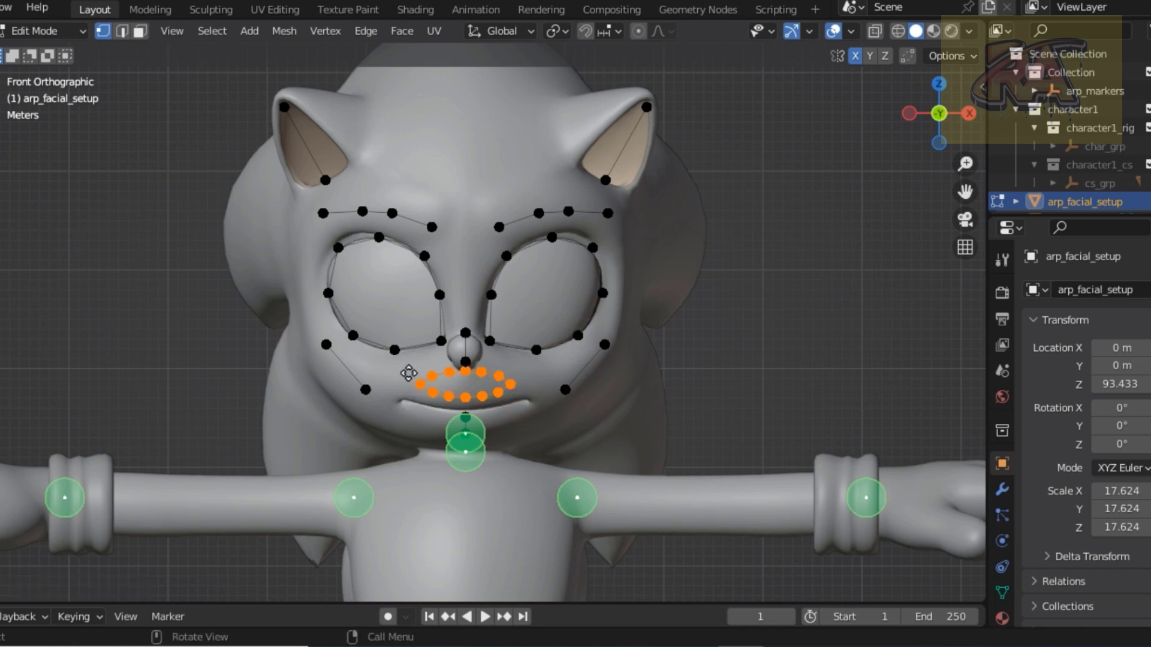
{"action": "key", "text": "g"}
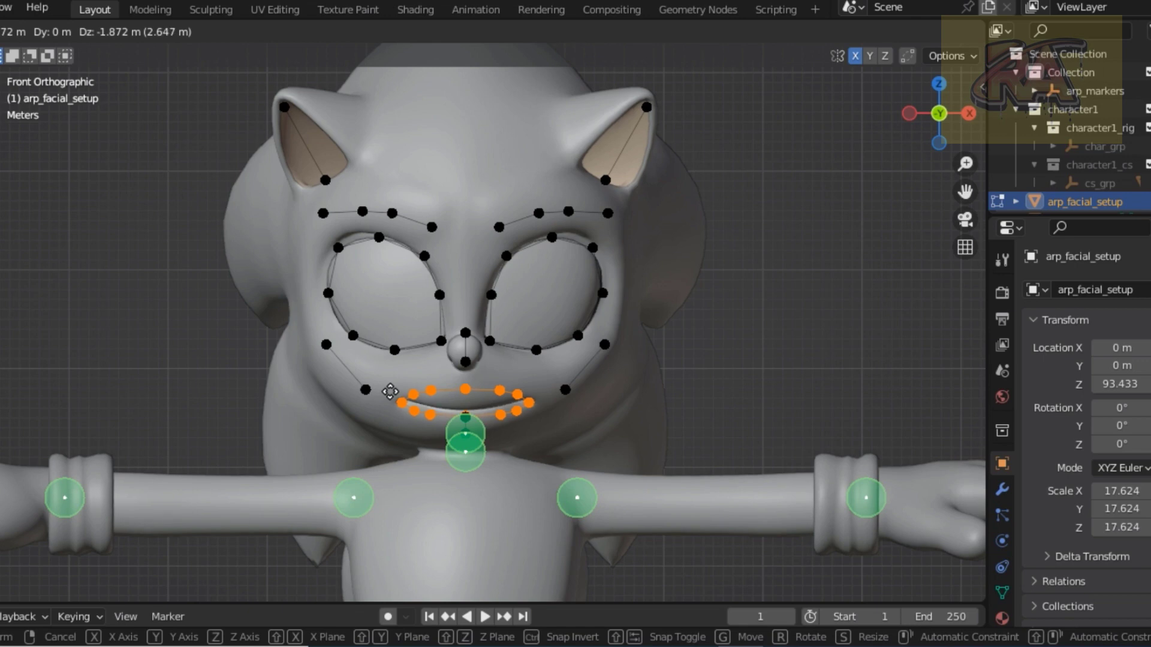
{"action": "left_click", "coordinate": [389, 391]}
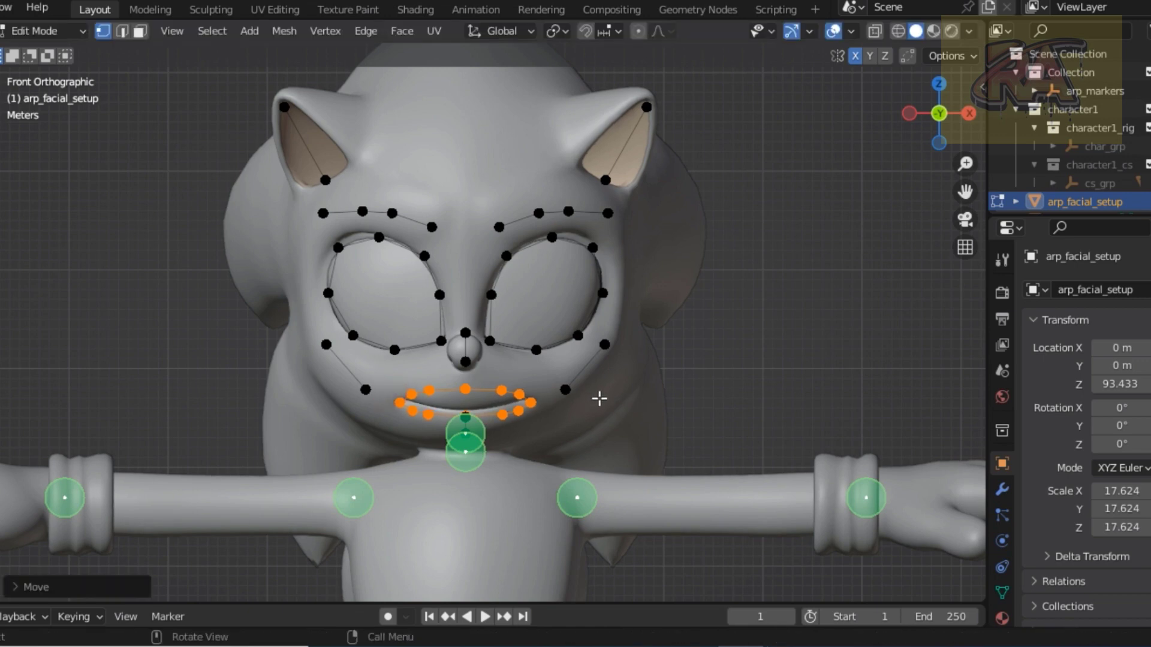
- Select the cheek, brow, eye, ear and mouth markers on both sides of the face
{"action": "left_click_drag", "start_coordinate": [573, 399], "coordinate": [608, 313], "text": "shift"}
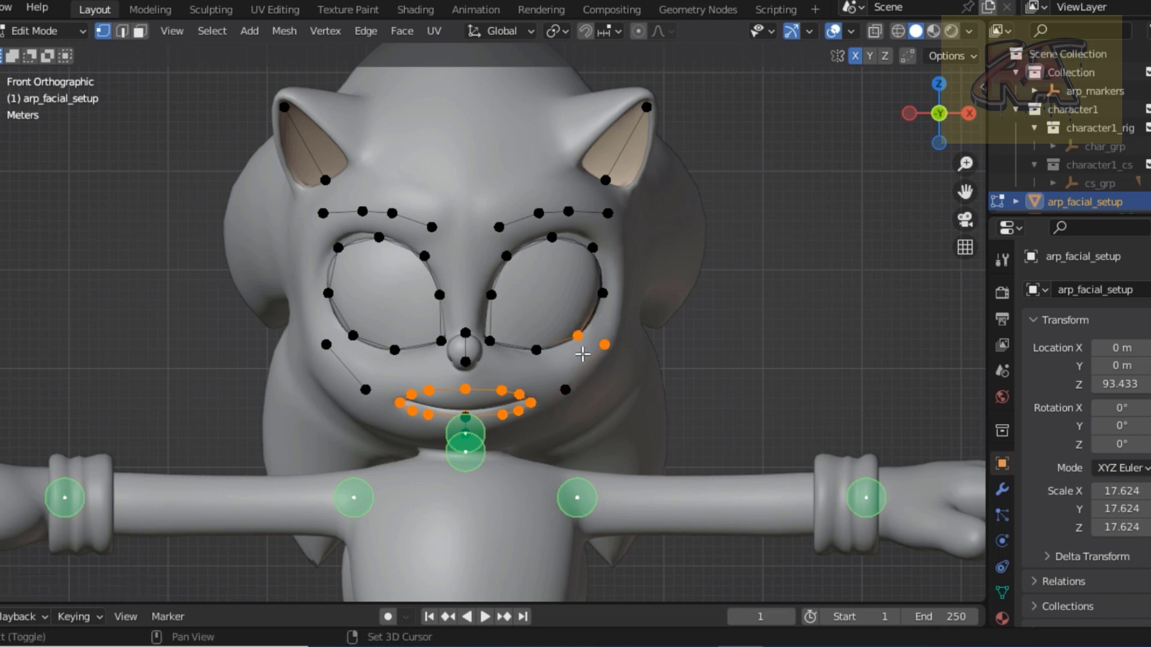
{"action": "right_click", "coordinate": [564, 389], "text": "ctrl"}
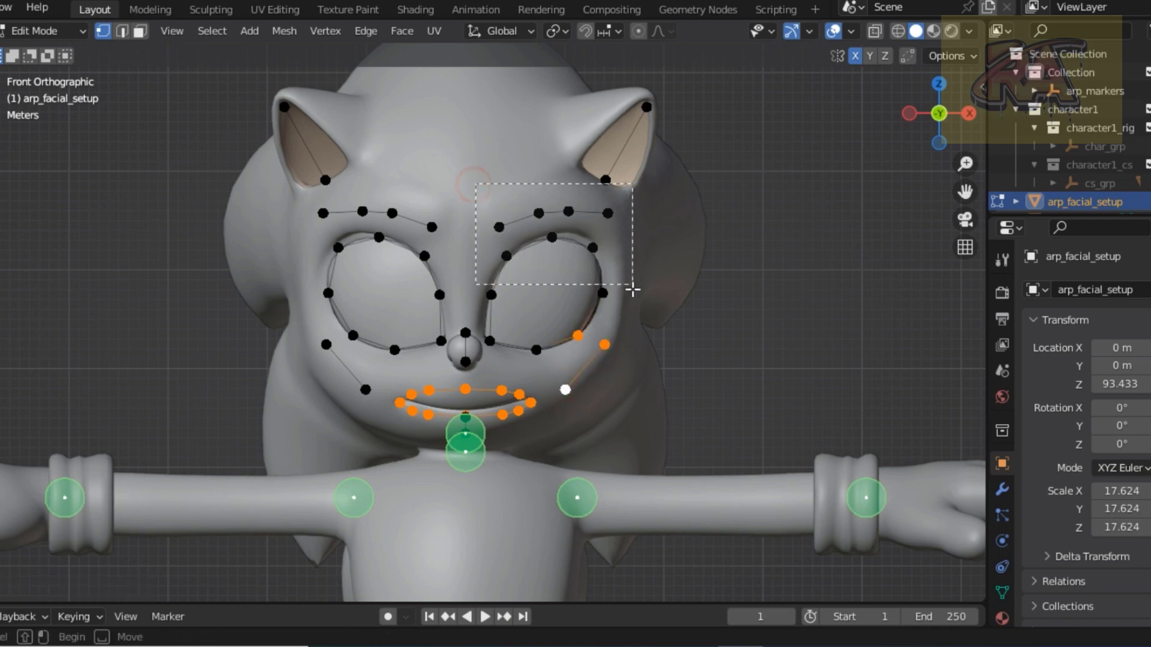
{"action": "left_click_drag", "start_coordinate": [480, 175], "coordinate": [629, 353], "text": "shift"}
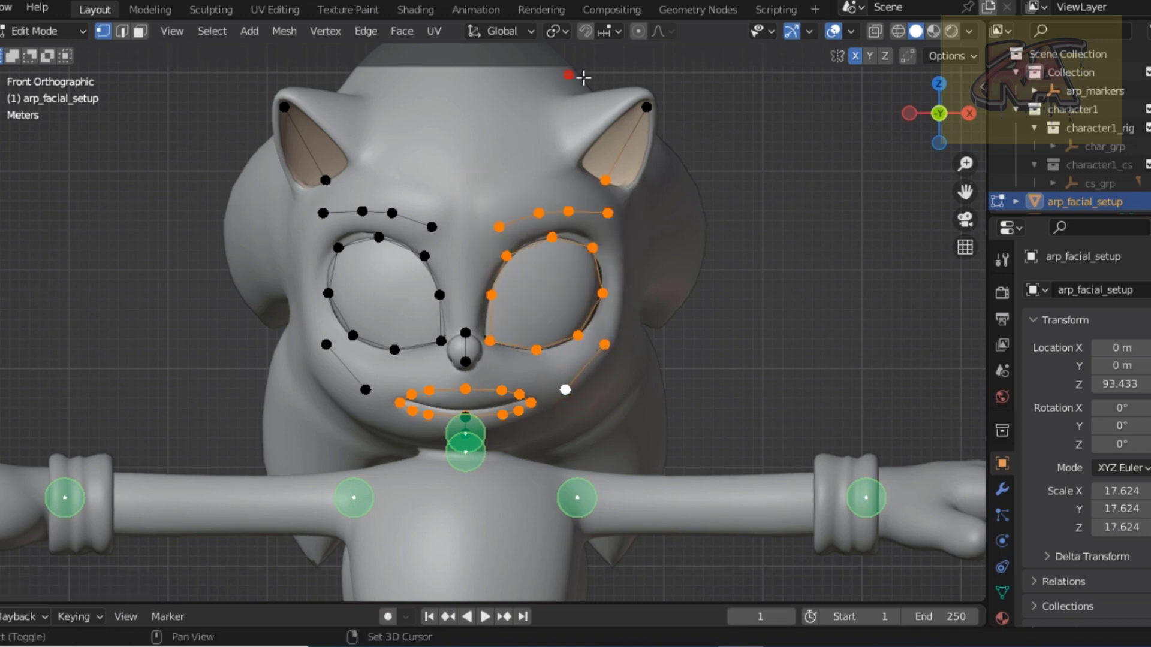
{"action": "left_click_drag", "start_coordinate": [569, 73], "coordinate": [696, 225], "text": "shift"}
{"action": "left_click_drag", "start_coordinate": [253, 81], "coordinate": [350, 372], "text": "shift"}
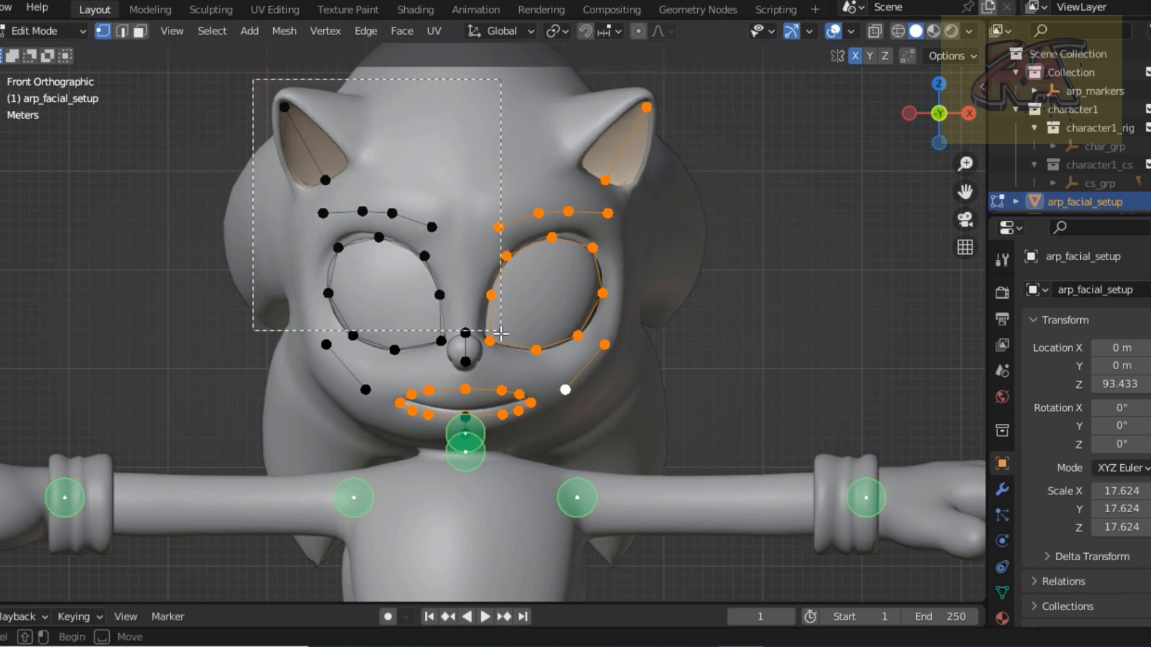
{"action": "left_click", "coordinate": [365, 390], "text": "shift"}
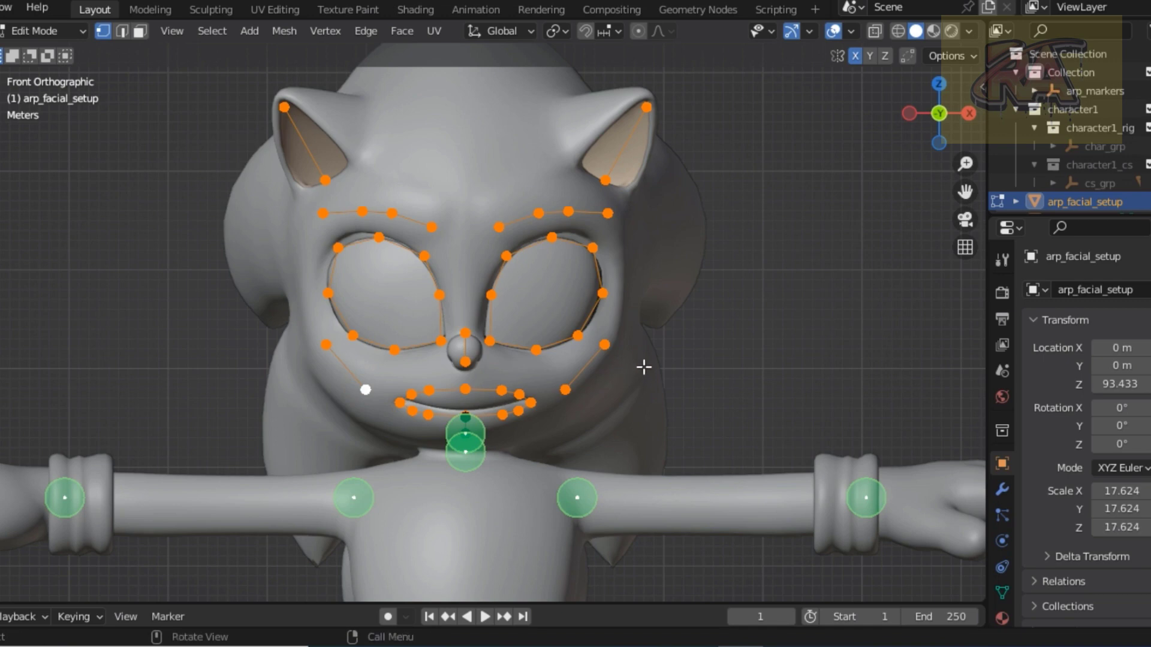
{"action": "scroll", "coordinate": [649, 348], "scroll_direction": "down", "scroll_amount": 3}
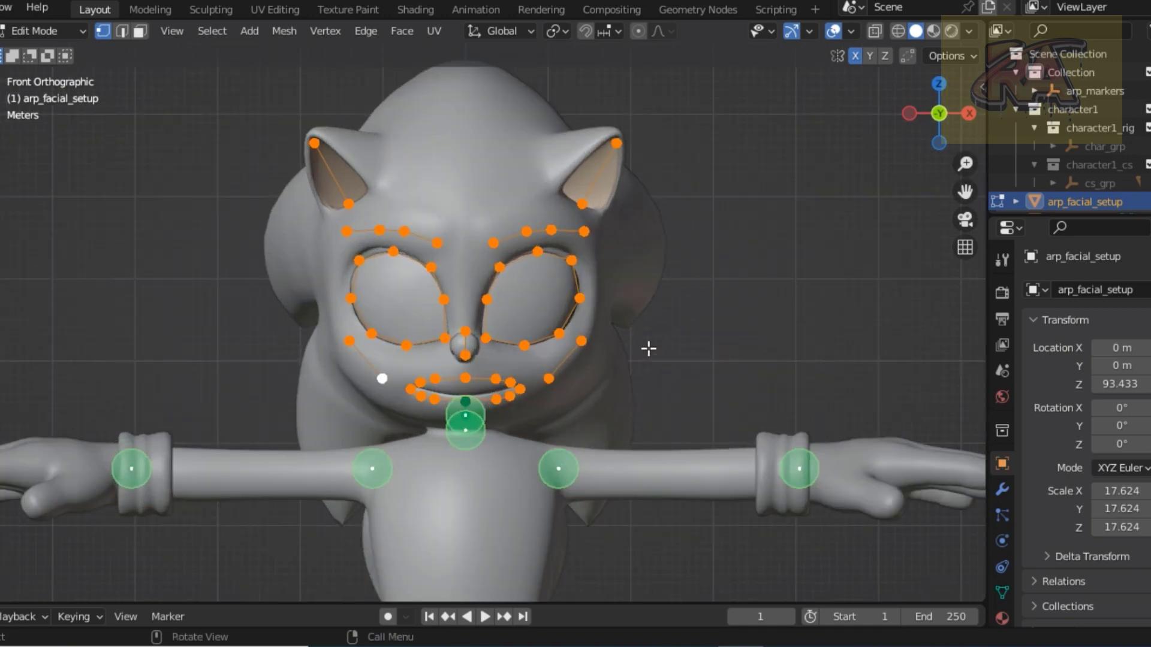
- In Right view, move the markers forward onto the face front, then return to front view
{"action": "key", "text": "KP_3"}
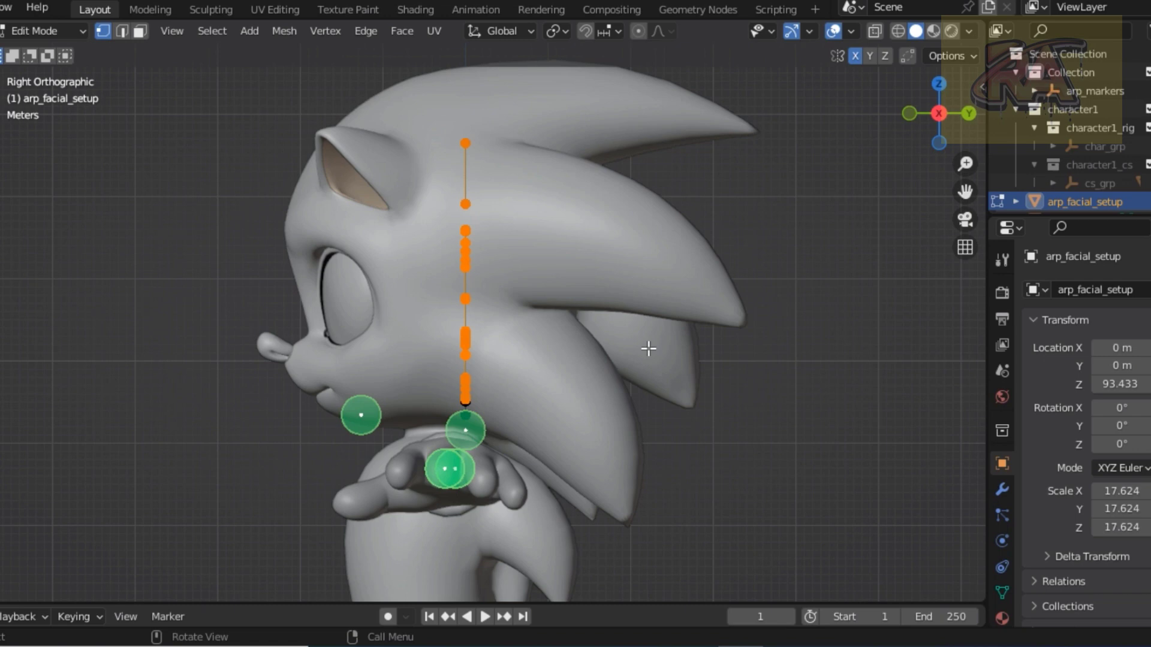
{"action": "key", "text": "g"}
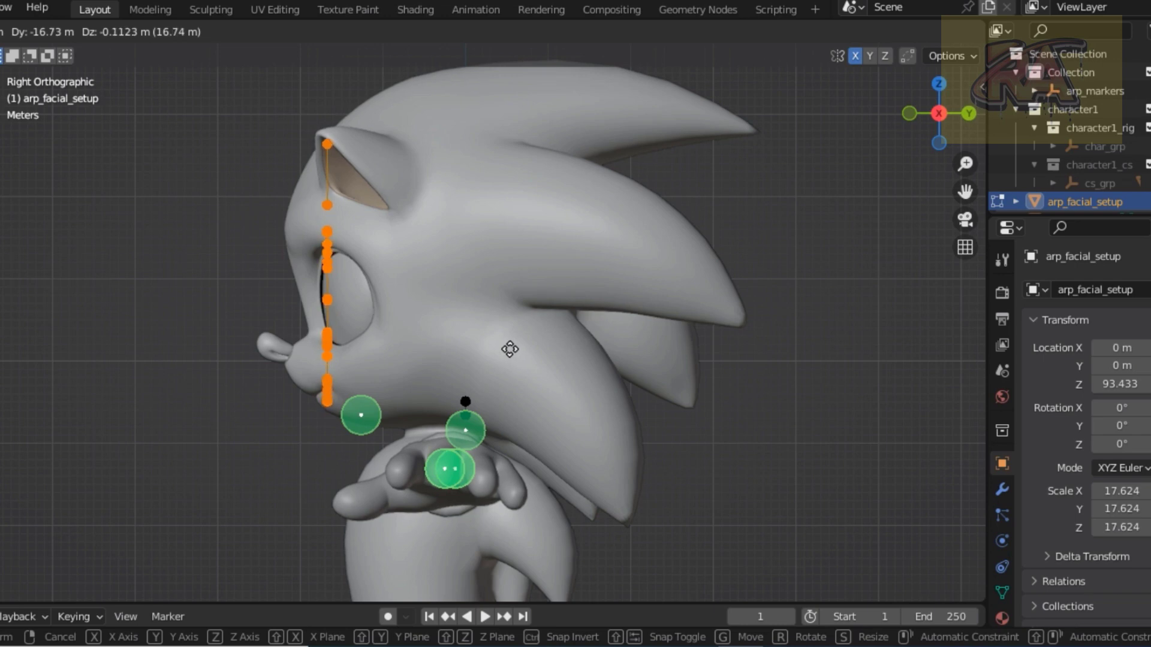
{"action": "left_click", "coordinate": [510, 349]}
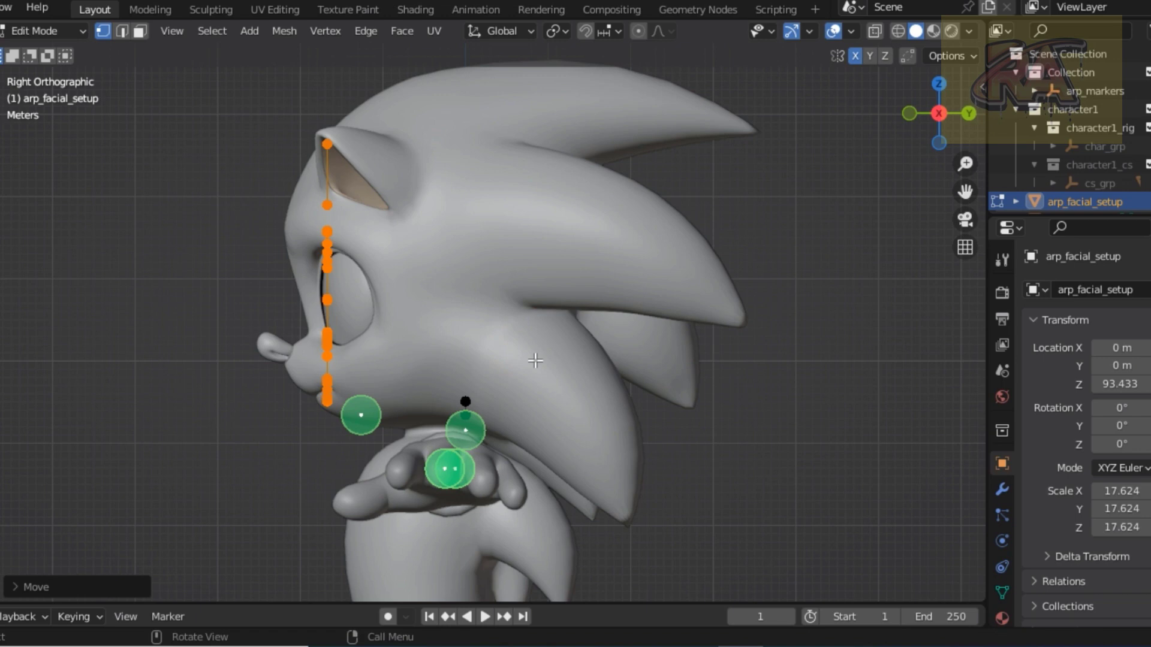
{"action": "key", "text": "KP_1"}
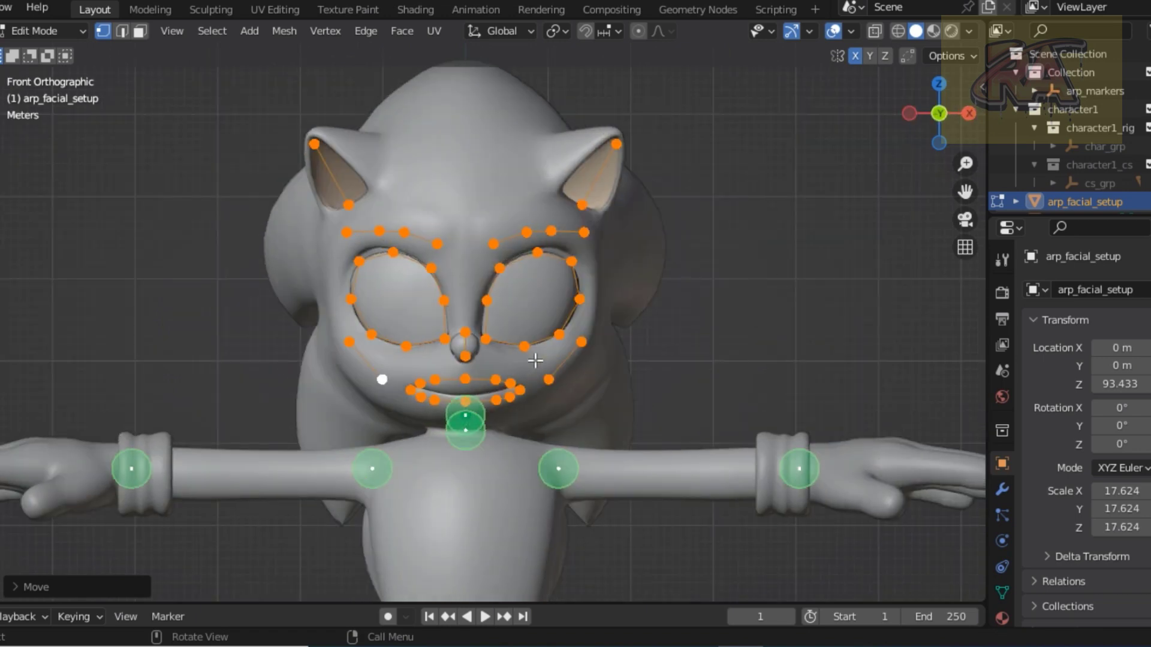
{"action": "scroll", "coordinate": [514, 419], "scroll_direction": "up", "scroll_amount": 4}
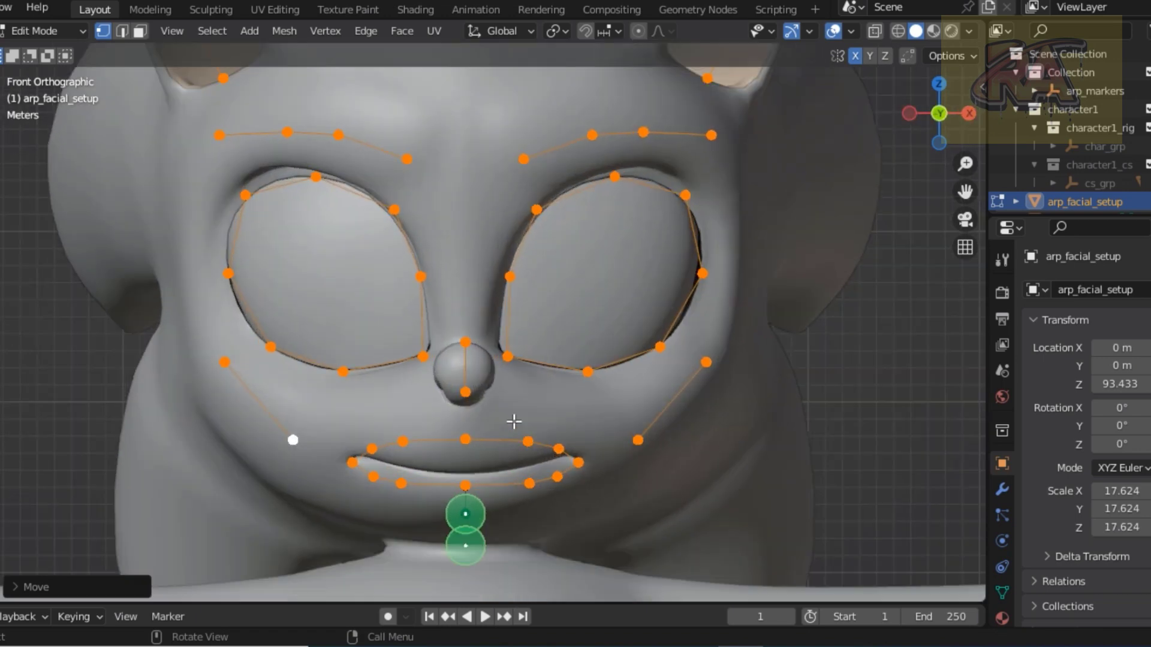
{"action": "scroll", "coordinate": [513, 419], "scroll_direction": "up", "scroll_amount": 2}
{"action": "scroll", "coordinate": [513, 419], "scroll_direction": "up", "scroll_amount": 2}
{"action": "scroll", "coordinate": [954, 232], "scroll_direction": "down", "scroll_amount": 3}
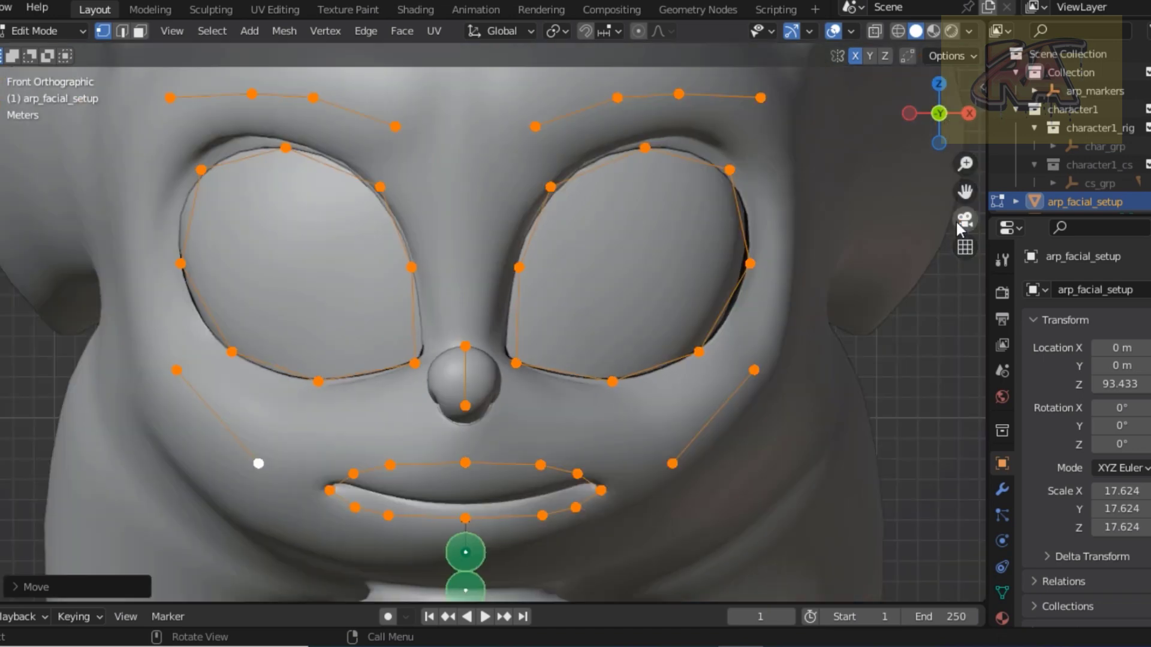
{"action": "left_click_drag", "start_coordinate": [964, 191], "coordinate": [809, 6]}
{"action": "scroll", "coordinate": [612, 464], "scroll_direction": "up", "scroll_amount": 2}
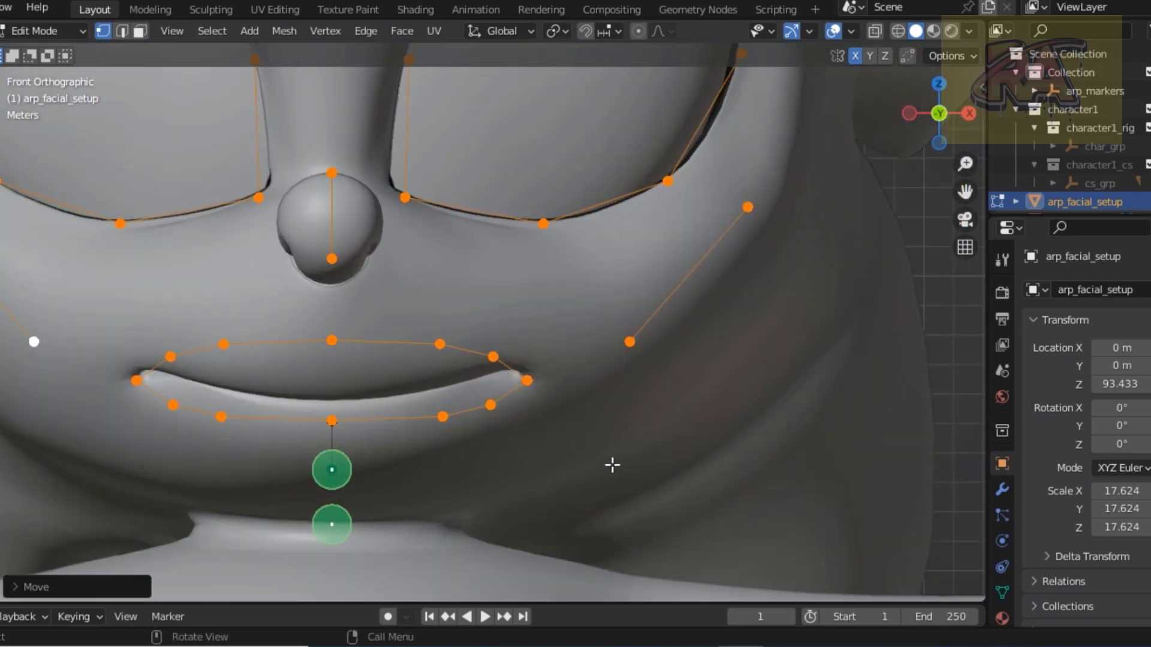
{"action": "scroll", "coordinate": [612, 464], "scroll_direction": "up", "scroll_amount": 2}
{"action": "scroll", "coordinate": [612, 465], "scroll_direction": "up", "scroll_amount": 1}
{"action": "scroll", "coordinate": [612, 464], "scroll_direction": "down", "scroll_amount": 4}
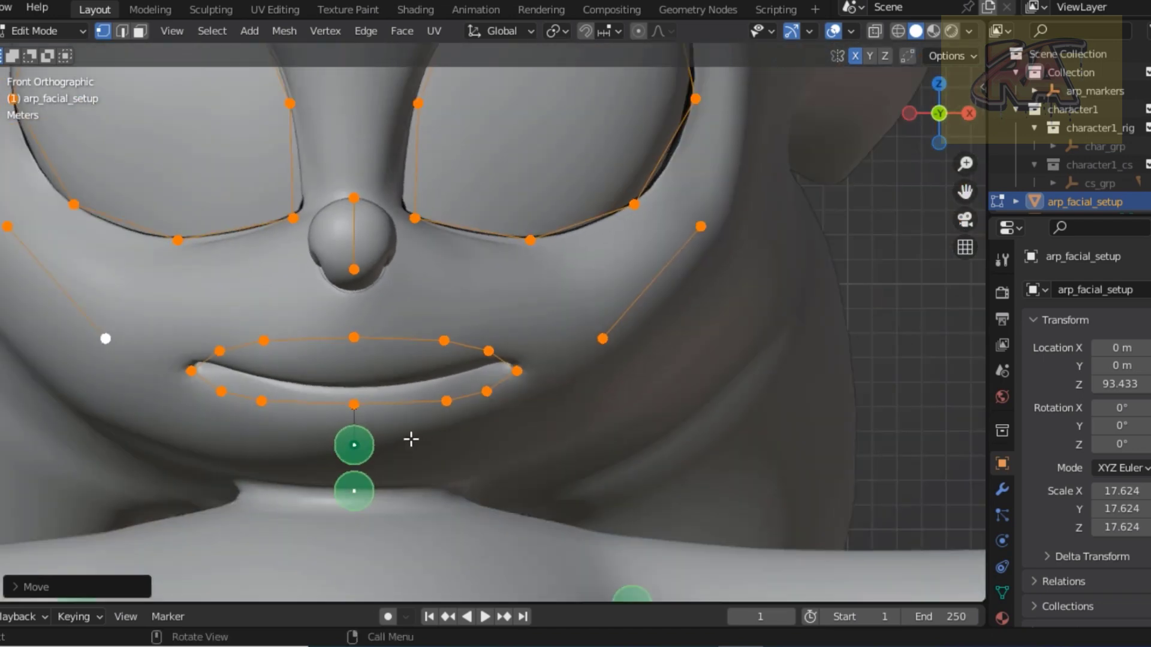
{"action": "scroll", "coordinate": [377, 445], "scroll_direction": "down", "scroll_amount": 2}
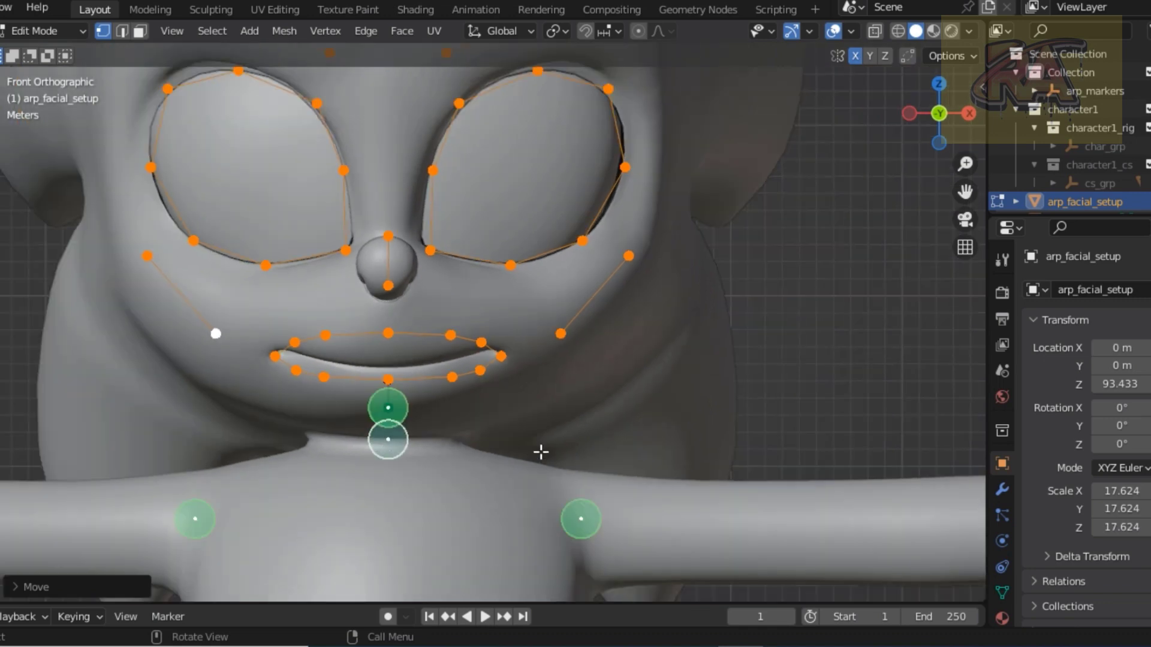
{"action": "scroll", "coordinate": [539, 451], "scroll_direction": "down", "scroll_amount": 4}
{"action": "scroll", "coordinate": [602, 462], "scroll_direction": "down", "scroll_amount": 1}
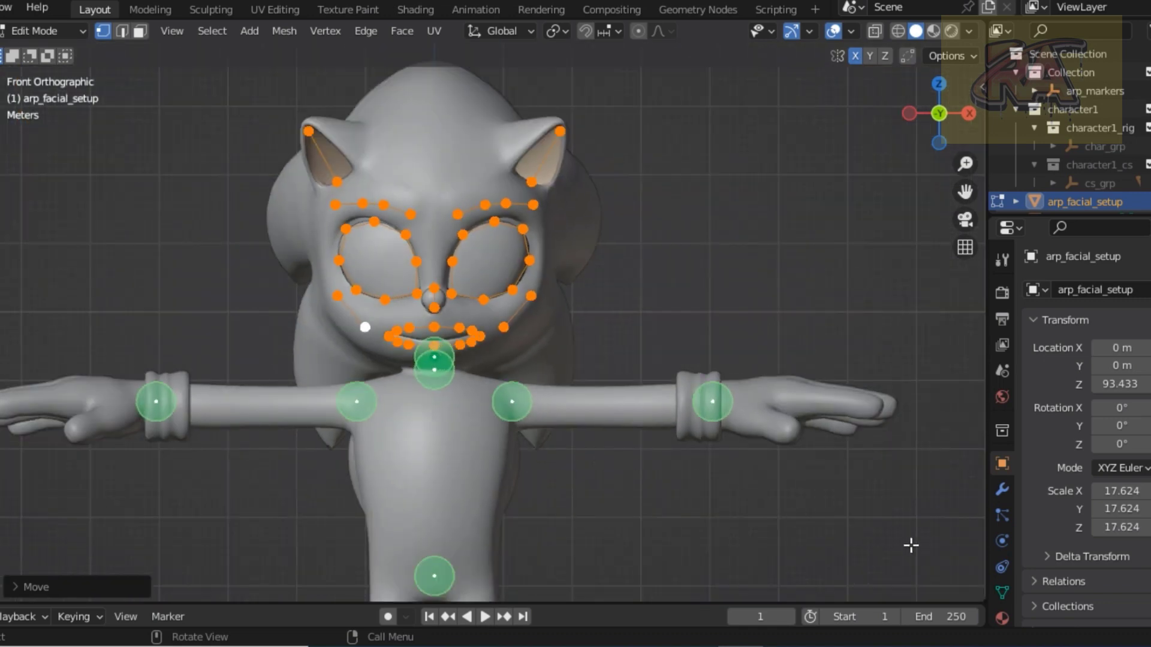
- In ARP Smart's Facial Setup, keep Eyeball Object on One and pick Eye_Eye_0 via an 'Eye' search
{"action": "key", "text": "n"}
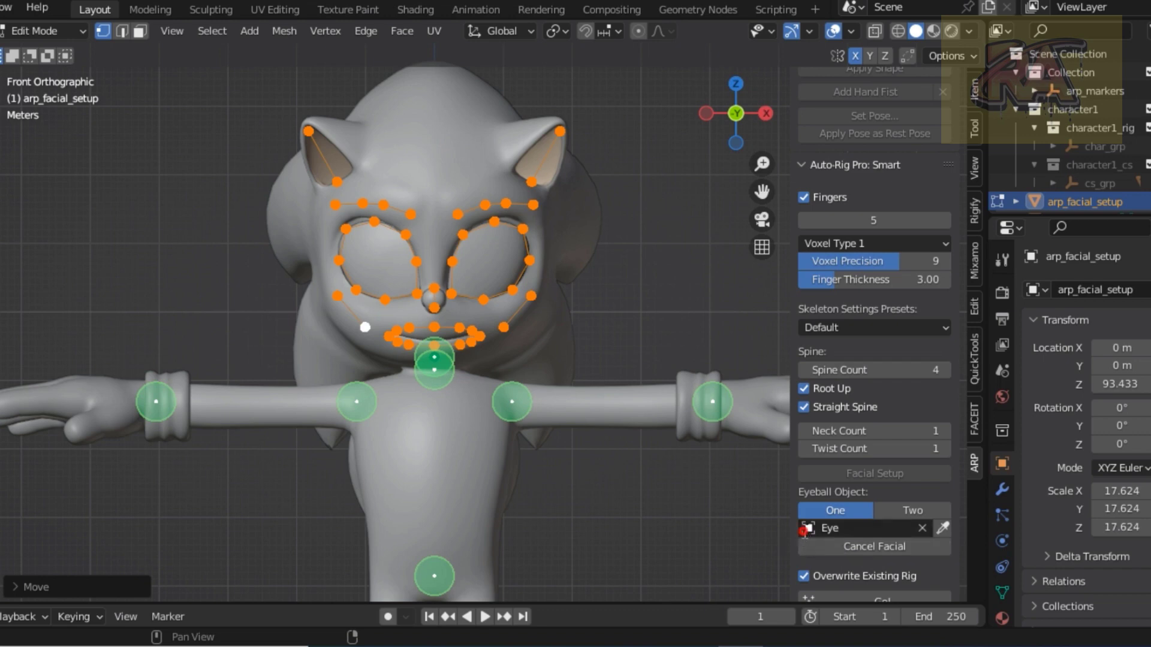
{"action": "left_click", "coordinate": [836, 529]}
{"action": "scroll", "coordinate": [836, 478], "scroll_direction": "down", "scroll_amount": 1}
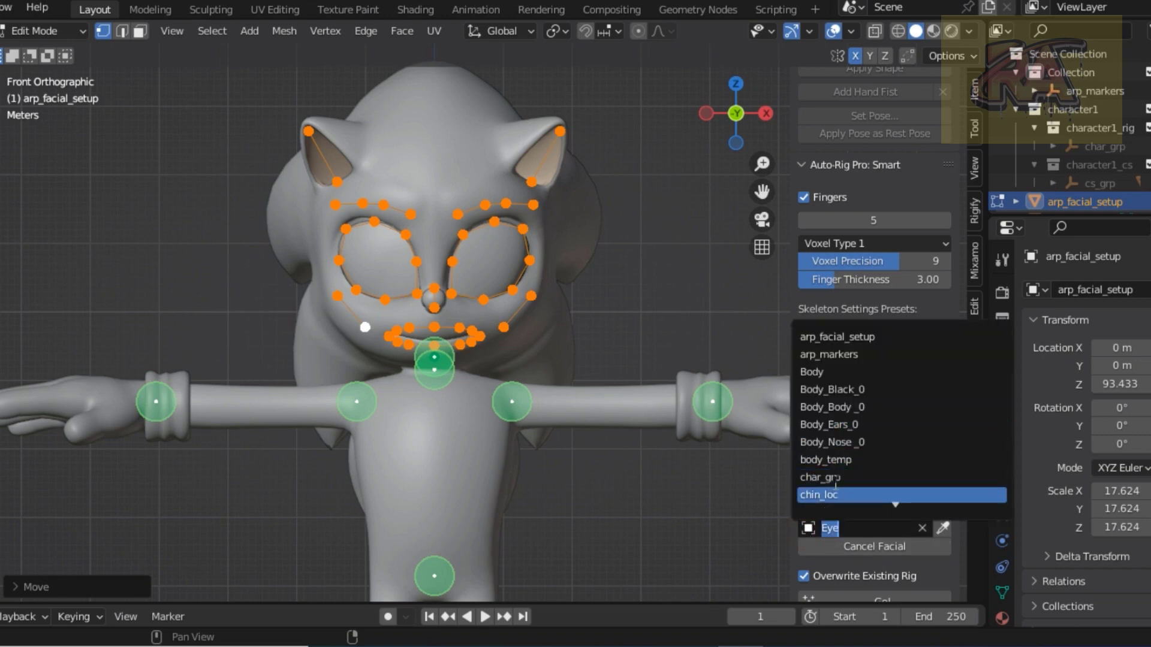
{"action": "scroll", "coordinate": [835, 477], "scroll_direction": "down", "scroll_amount": 3}
{"action": "scroll", "coordinate": [835, 478], "scroll_direction": "down", "scroll_amount": 2}
{"action": "scroll", "coordinate": [835, 478], "scroll_direction": "down", "scroll_amount": 3}
{"action": "scroll", "coordinate": [835, 477], "scroll_direction": "down", "scroll_amount": 6}
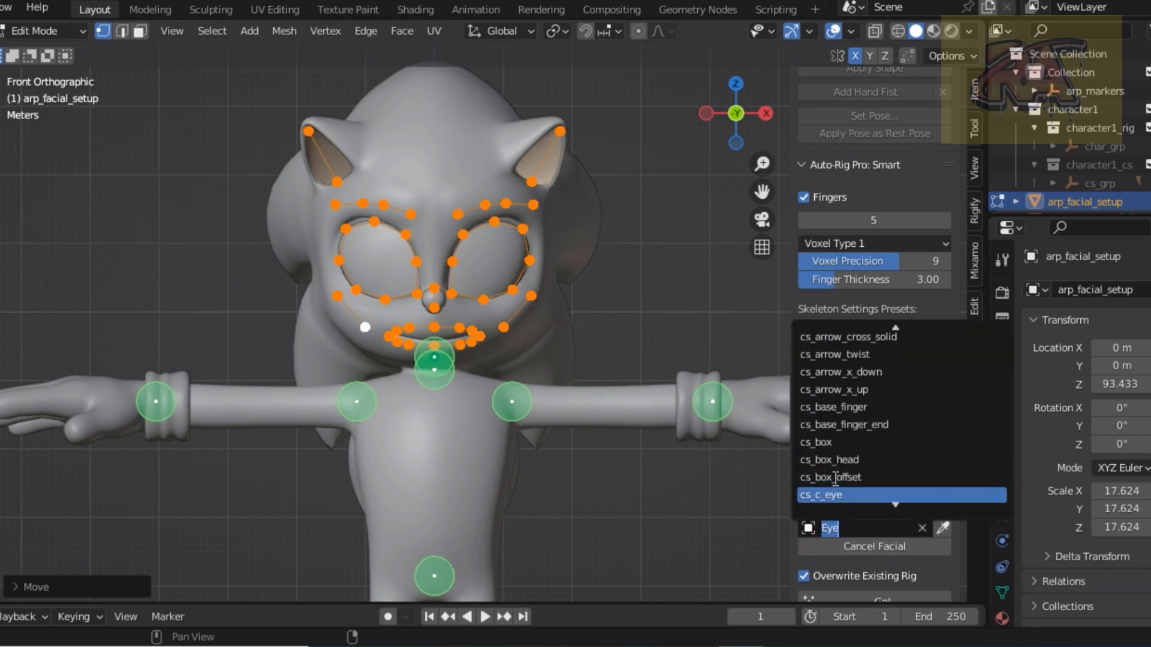
{"action": "scroll", "coordinate": [836, 478], "scroll_direction": "down", "scroll_amount": 8}
{"action": "scroll", "coordinate": [836, 478], "scroll_direction": "up", "scroll_amount": 6}
{"action": "scroll", "coordinate": [835, 478], "scroll_direction": "up", "scroll_amount": 3}
{"action": "scroll", "coordinate": [835, 477], "scroll_direction": "up", "scroll_amount": 5}
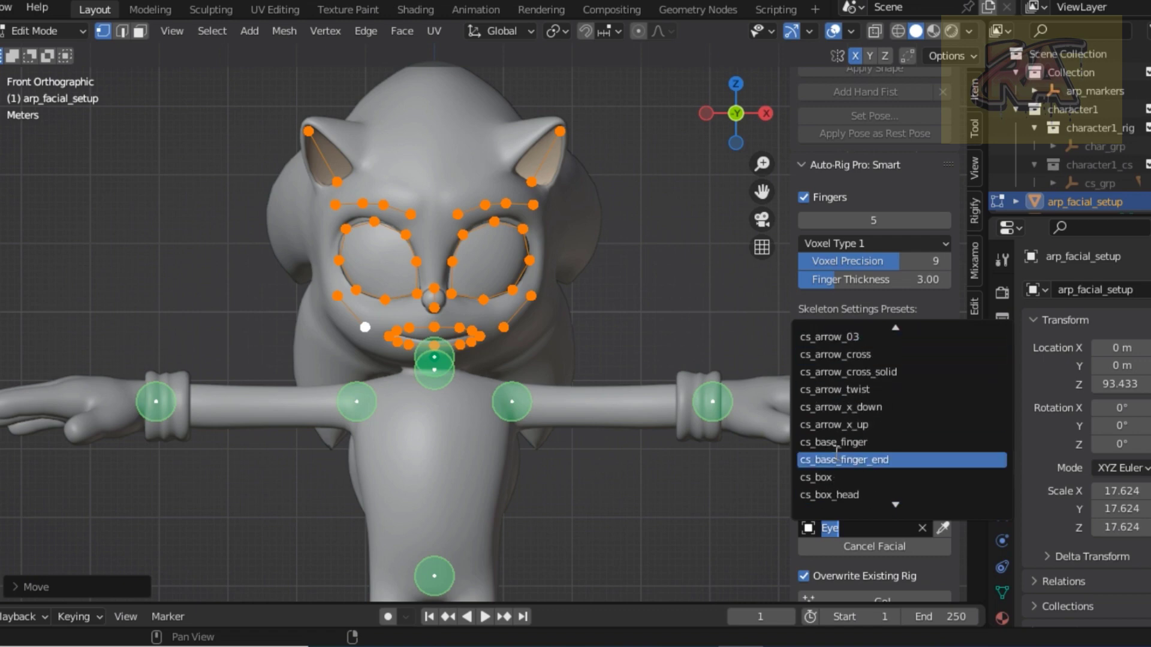
{"action": "scroll", "coordinate": [835, 473], "scroll_direction": "up", "scroll_amount": 10}
{"action": "scroll", "coordinate": [835, 433], "scroll_direction": "up", "scroll_amount": 3}
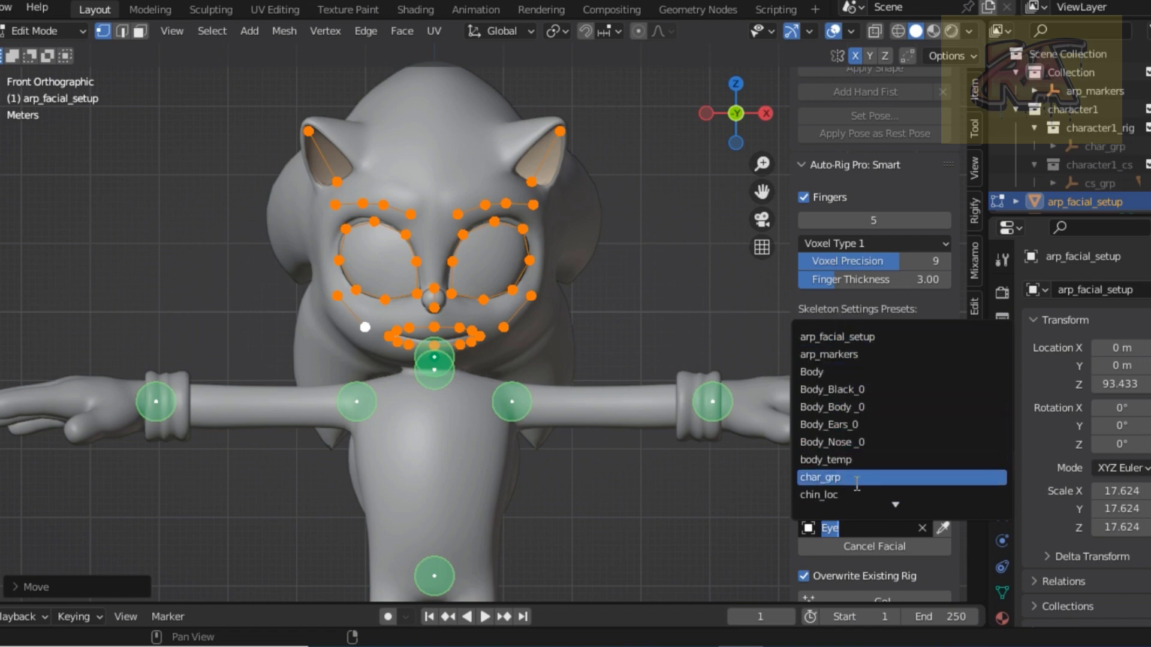
{"action": "scroll", "coordinate": [856, 482], "scroll_direction": "down", "scroll_amount": 2}
{"action": "scroll", "coordinate": [857, 483], "scroll_direction": "down", "scroll_amount": 1}
{"action": "scroll", "coordinate": [857, 482], "scroll_direction": "down", "scroll_amount": 3}
{"action": "scroll", "coordinate": [857, 482], "scroll_direction": "down", "scroll_amount": 5}
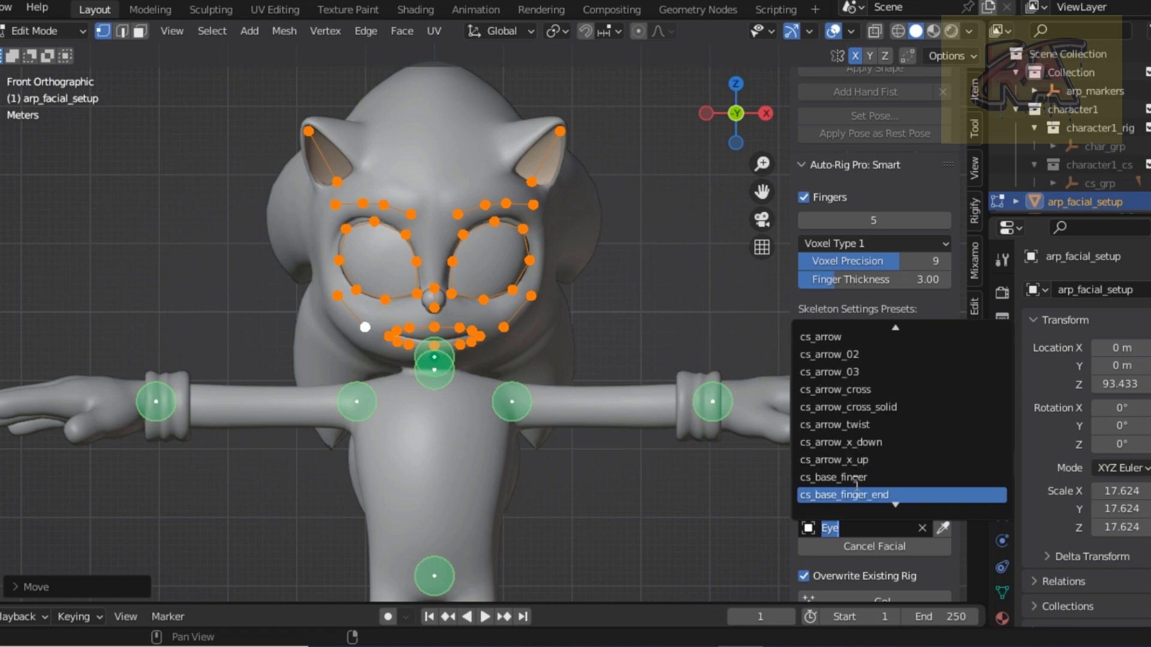
{"action": "scroll", "coordinate": [857, 483], "scroll_direction": "down", "scroll_amount": 6}
{"action": "scroll", "coordinate": [855, 482], "scroll_direction": "down", "scroll_amount": 3}
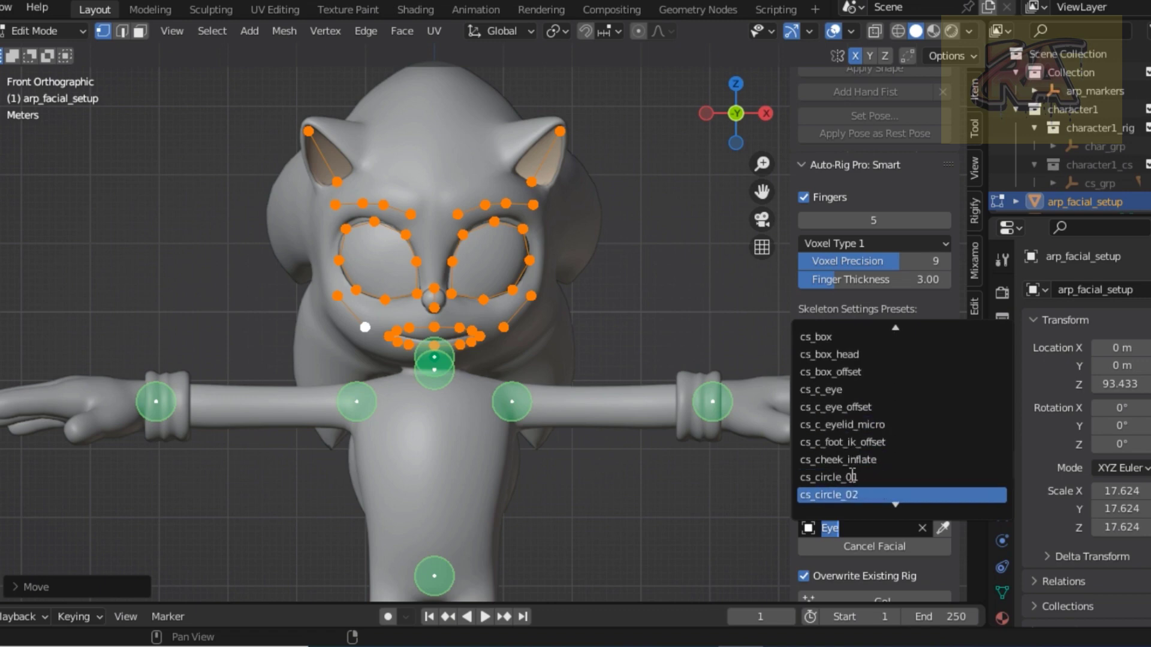
{"action": "scroll", "coordinate": [855, 480], "scroll_direction": "down", "scroll_amount": 4}
{"action": "scroll", "coordinate": [852, 476], "scroll_direction": "down", "scroll_amount": 7}
{"action": "scroll", "coordinate": [852, 477], "scroll_direction": "down", "scroll_amount": 8}
{"action": "scroll", "coordinate": [852, 477], "scroll_direction": "down", "scroll_amount": 10}
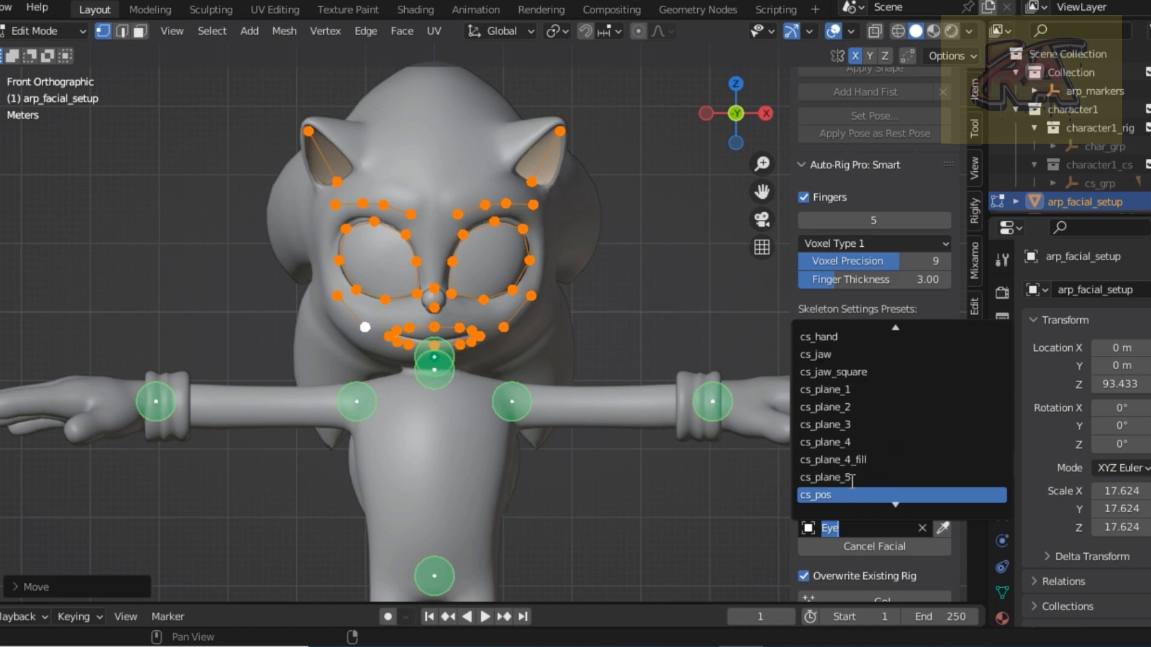
{"action": "scroll", "coordinate": [852, 479], "scroll_direction": "down", "scroll_amount": 9}
{"action": "scroll", "coordinate": [852, 479], "scroll_direction": "down", "scroll_amount": 6}
{"action": "scroll", "coordinate": [851, 482], "scroll_direction": "down", "scroll_amount": 8}
{"action": "scroll", "coordinate": [852, 482], "scroll_direction": "down", "scroll_amount": 8}
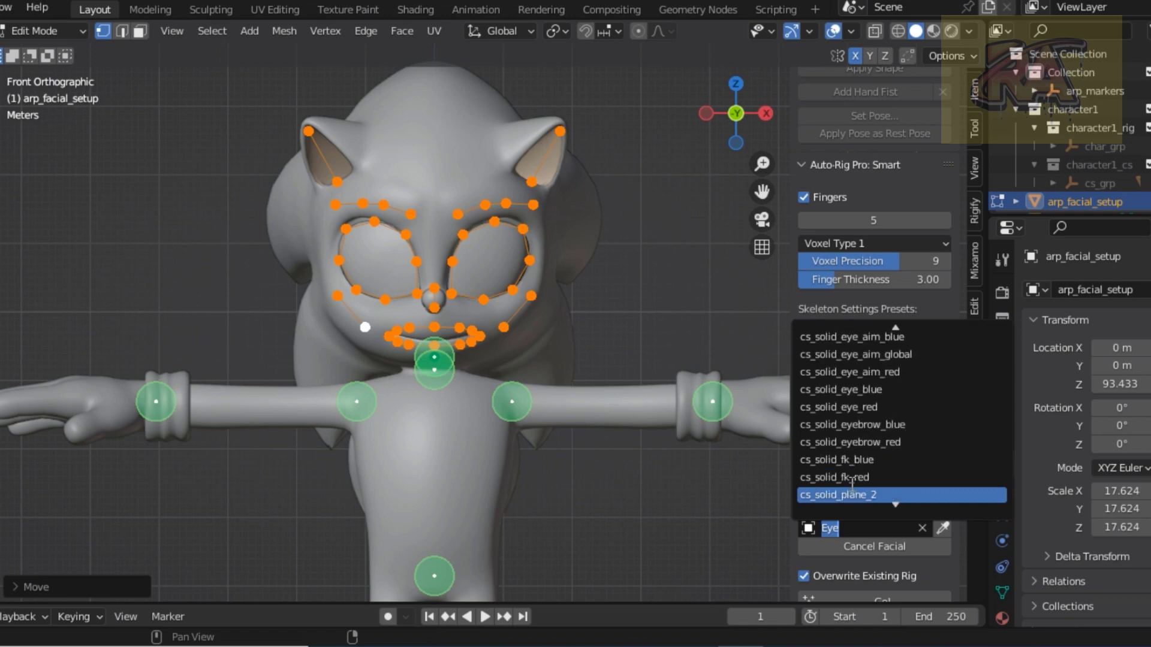
{"action": "scroll", "coordinate": [852, 484], "scroll_direction": "down", "scroll_amount": 9}
{"action": "scroll", "coordinate": [851, 484], "scroll_direction": "down", "scroll_amount": 8}
{"action": "scroll", "coordinate": [850, 485], "scroll_direction": "up", "scroll_amount": 3}
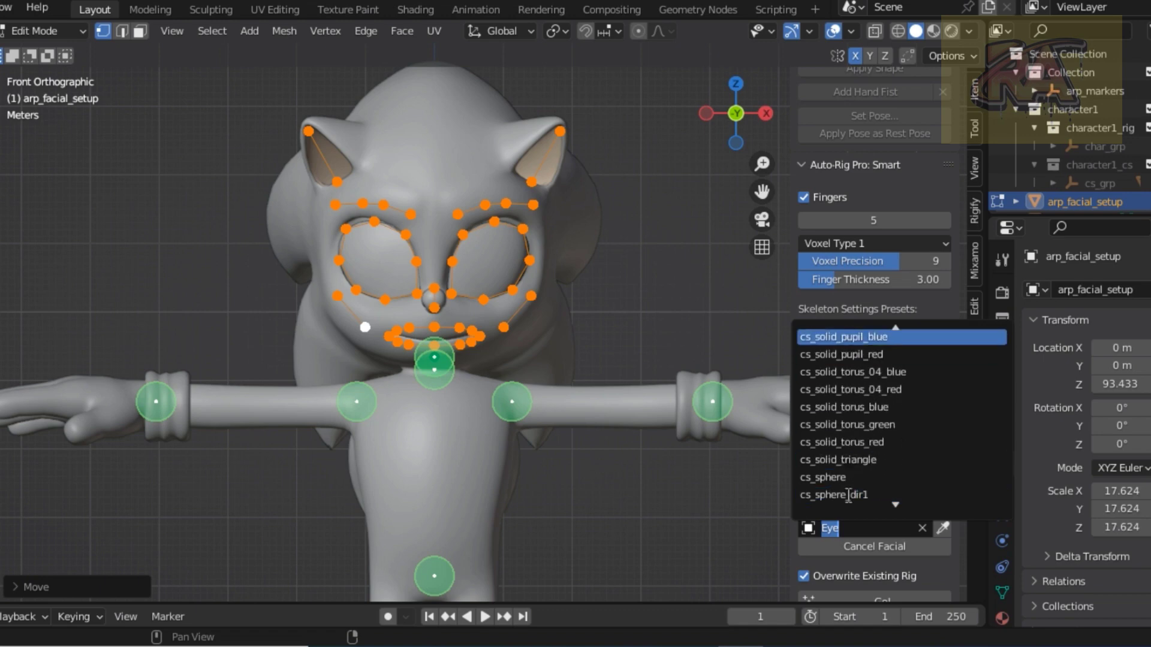
{"action": "scroll", "coordinate": [850, 485], "scroll_direction": "up", "scroll_amount": 8}
{"action": "scroll", "coordinate": [852, 339], "scroll_direction": "up", "scroll_amount": 5}
{"action": "scroll", "coordinate": [851, 337], "scroll_direction": "up", "scroll_amount": 5}
{"action": "scroll", "coordinate": [852, 337], "scroll_direction": "up", "scroll_amount": 5}
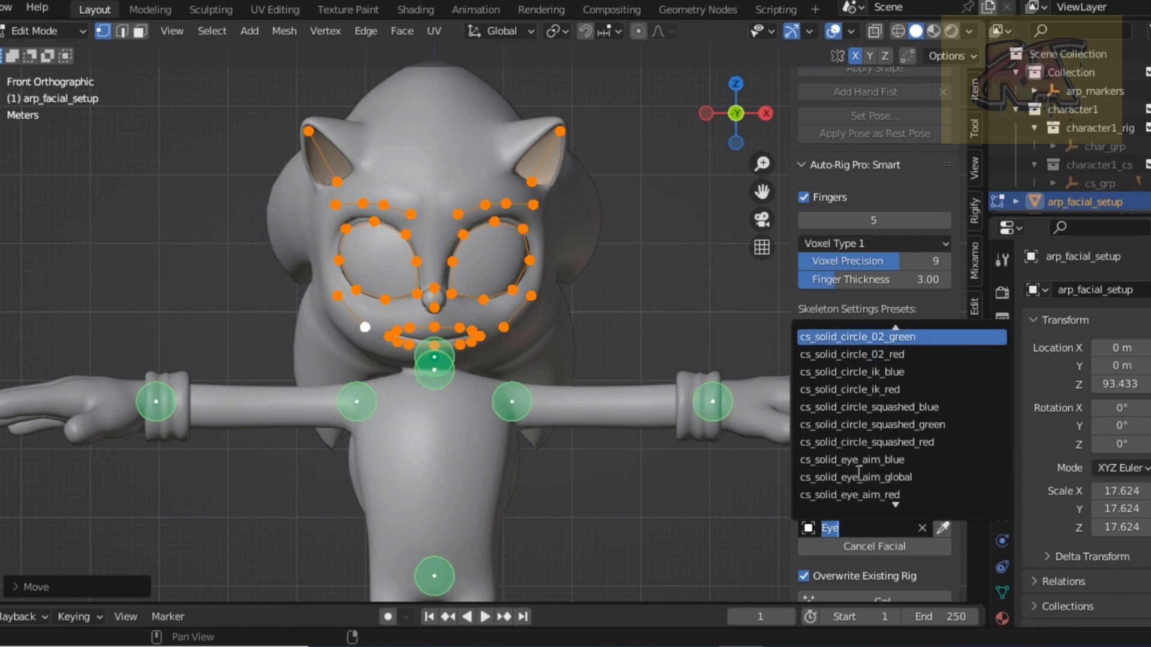
{"action": "scroll", "coordinate": [851, 335], "scroll_direction": "up", "scroll_amount": 1}
{"action": "scroll", "coordinate": [851, 336], "scroll_direction": "up", "scroll_amount": 5}
{"action": "scroll", "coordinate": [863, 337], "scroll_direction": "up", "scroll_amount": 5}
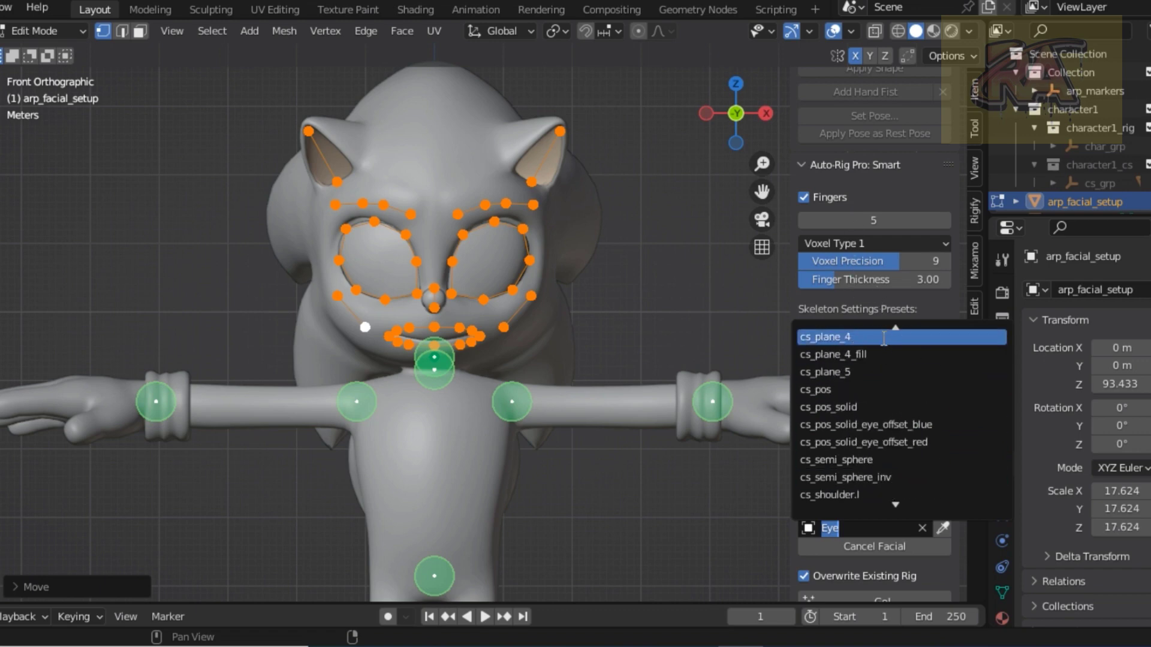
{"action": "scroll", "coordinate": [884, 338], "scroll_direction": "up", "scroll_amount": 5}
{"action": "scroll", "coordinate": [883, 339], "scroll_direction": "up", "scroll_amount": 5}
{"action": "scroll", "coordinate": [883, 339], "scroll_direction": "up", "scroll_amount": 5}
{"action": "scroll", "coordinate": [883, 339], "scroll_direction": "up", "scroll_amount": 5}
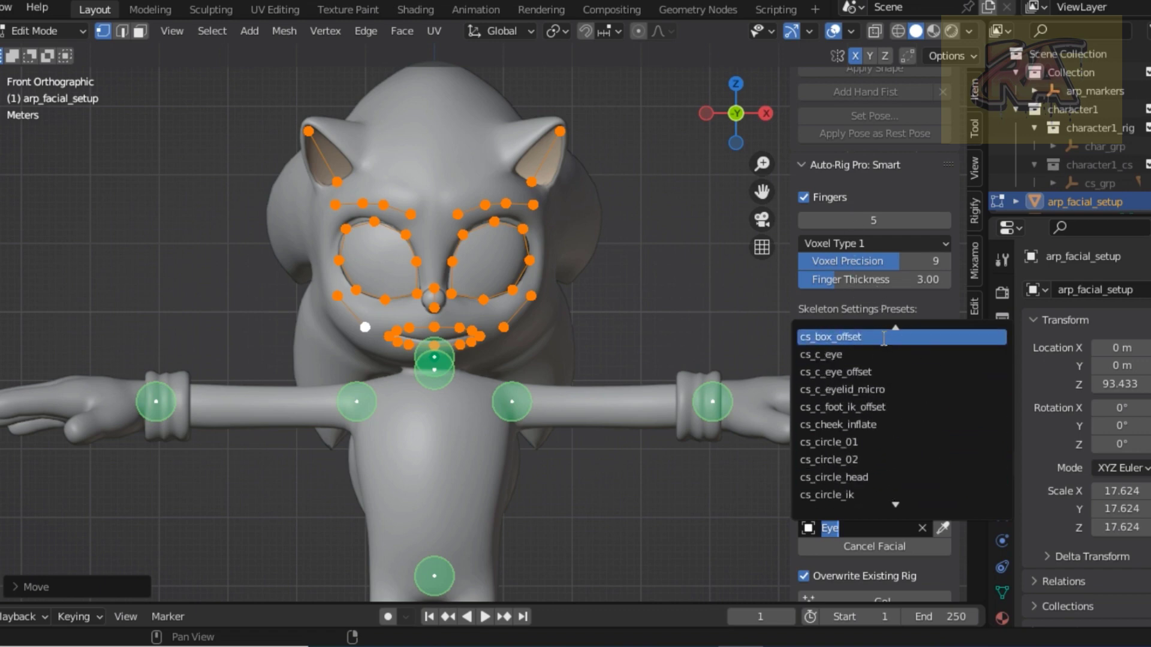
{"action": "scroll", "coordinate": [883, 338], "scroll_direction": "up", "scroll_amount": 5}
{"action": "scroll", "coordinate": [884, 338], "scroll_direction": "up", "scroll_amount": 5}
{"action": "scroll", "coordinate": [883, 339], "scroll_direction": "up", "scroll_amount": 5}
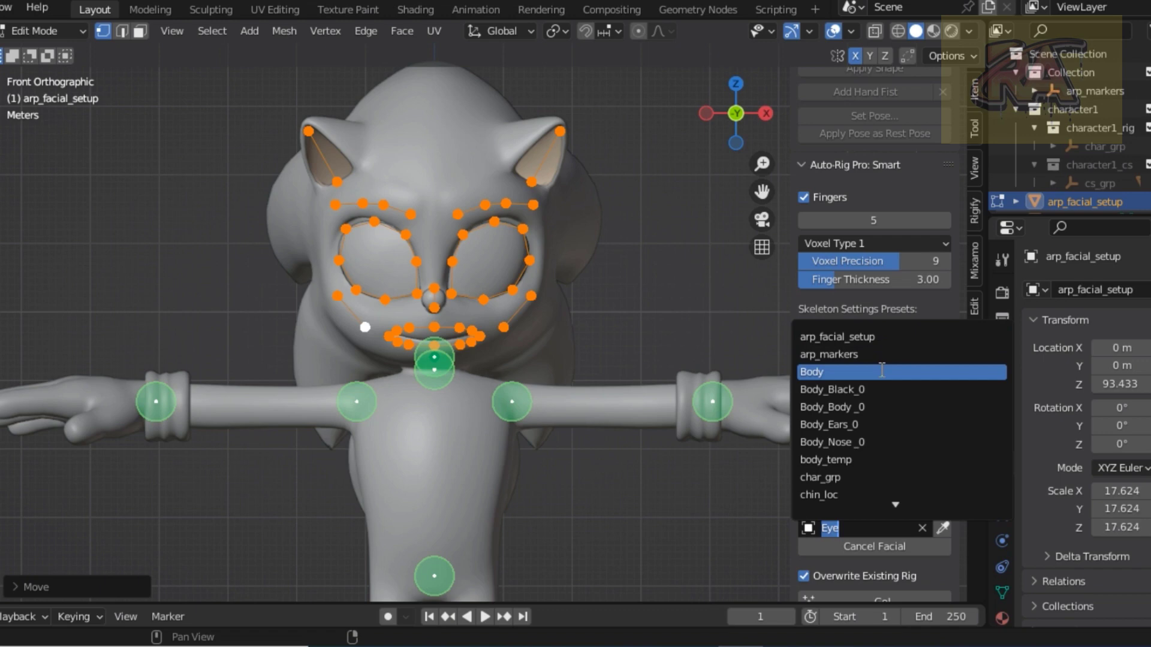
{"action": "scroll", "coordinate": [872, 462], "scroll_direction": "down", "scroll_amount": 1}
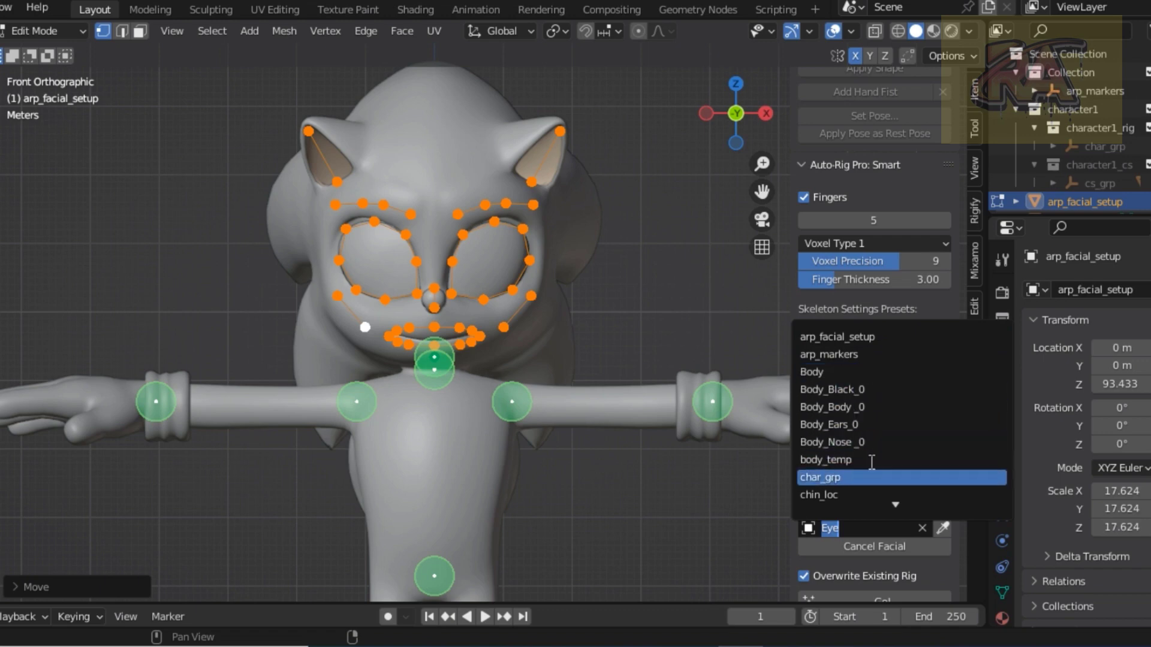
{"action": "scroll", "coordinate": [872, 462], "scroll_direction": "down", "scroll_amount": 2}
{"action": "scroll", "coordinate": [872, 462], "scroll_direction": "down", "scroll_amount": 1}
{"action": "scroll", "coordinate": [872, 462], "scroll_direction": "down", "scroll_amount": 1}
{"action": "scroll", "coordinate": [872, 462], "scroll_direction": "up", "scroll_amount": 1}
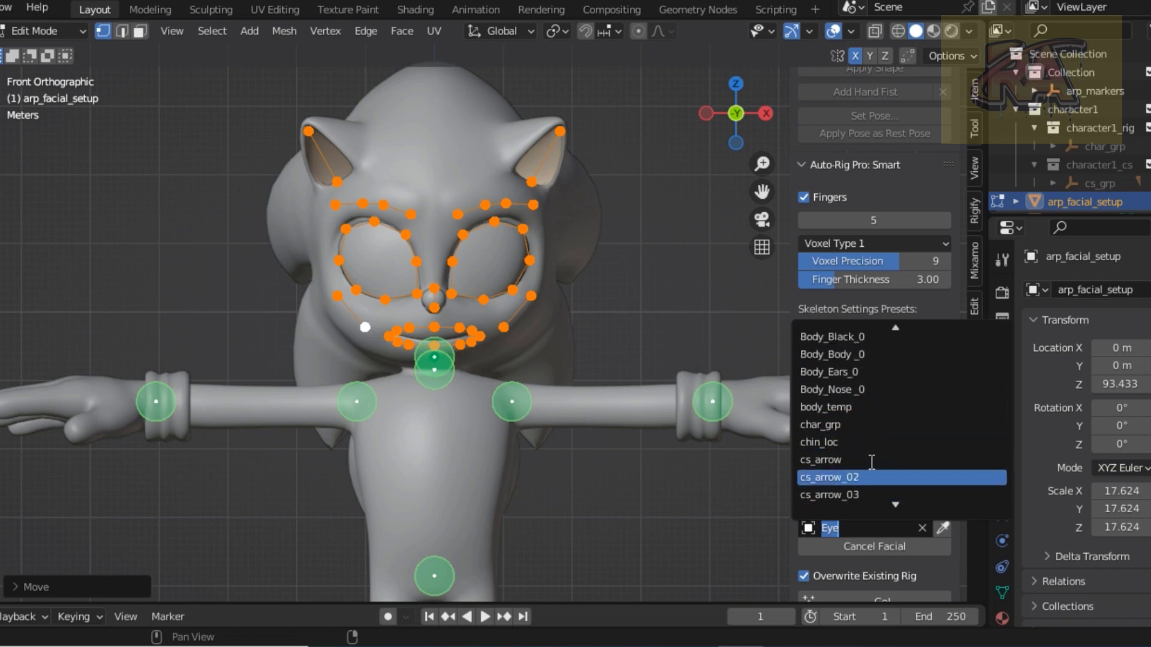
{"action": "scroll", "coordinate": [872, 462], "scroll_direction": "up", "scroll_amount": 4}
{"action": "left_click", "coordinate": [854, 530]}
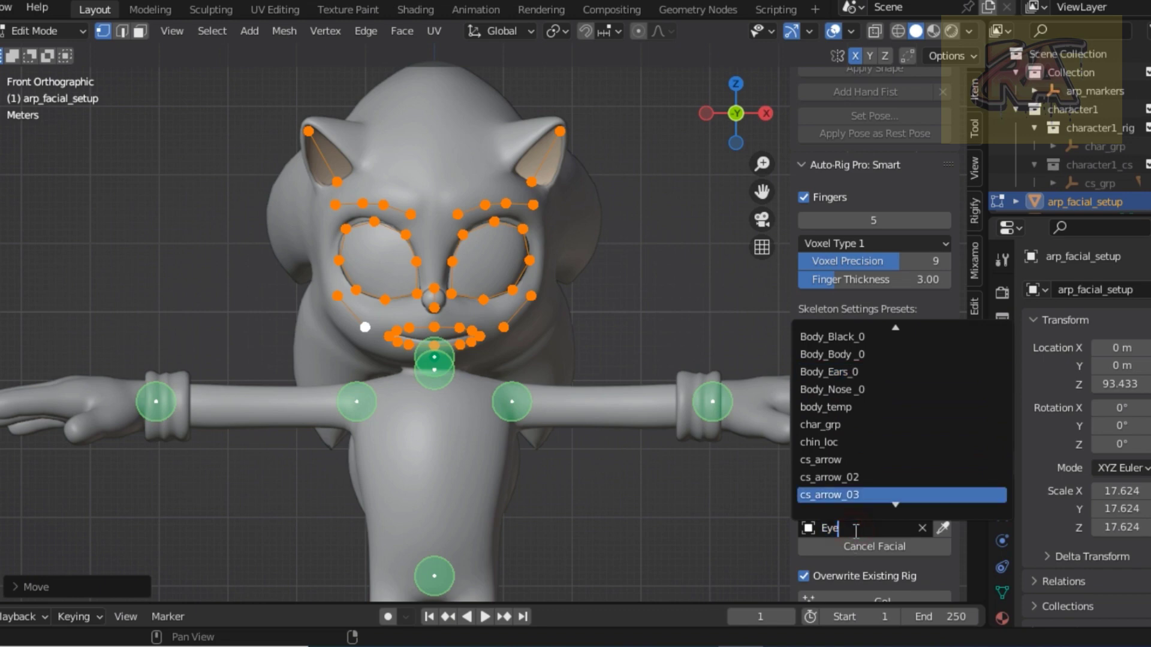
{"action": "key", "text": "BackSpace"}
{"action": "key", "text": "BackSpace"}
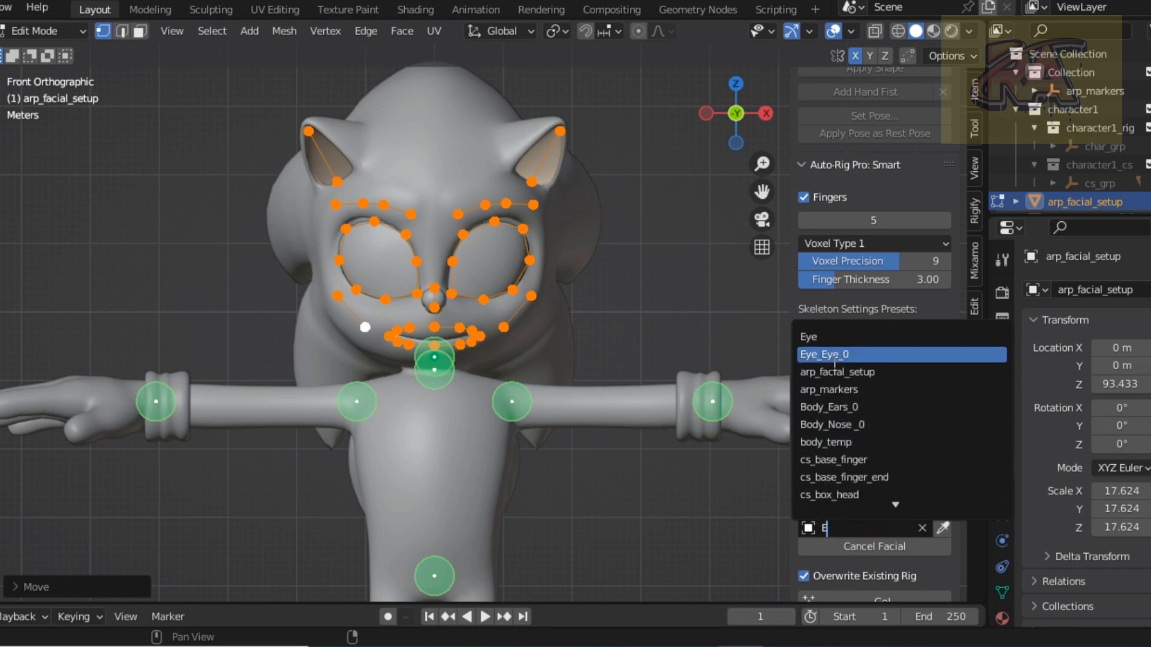
{"action": "left_click", "coordinate": [831, 355]}
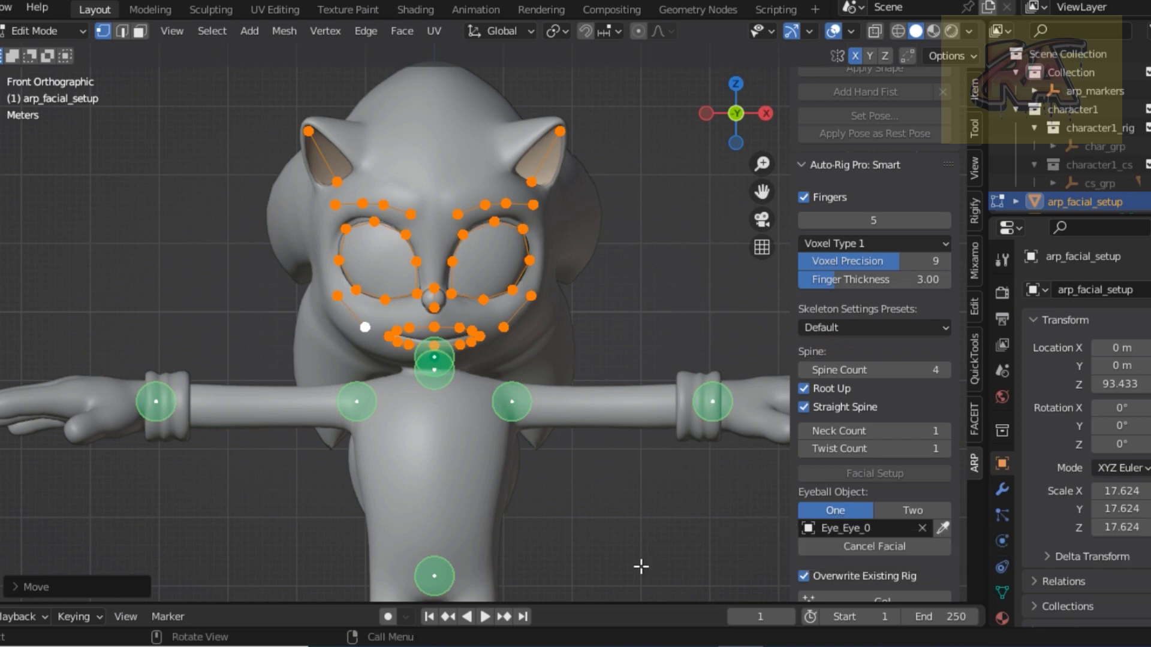
- Generate the skeleton with Go!, check it from top and front views, then Match to Rig
{"action": "scroll", "coordinate": [874, 589], "scroll_direction": "down", "scroll_amount": 2}
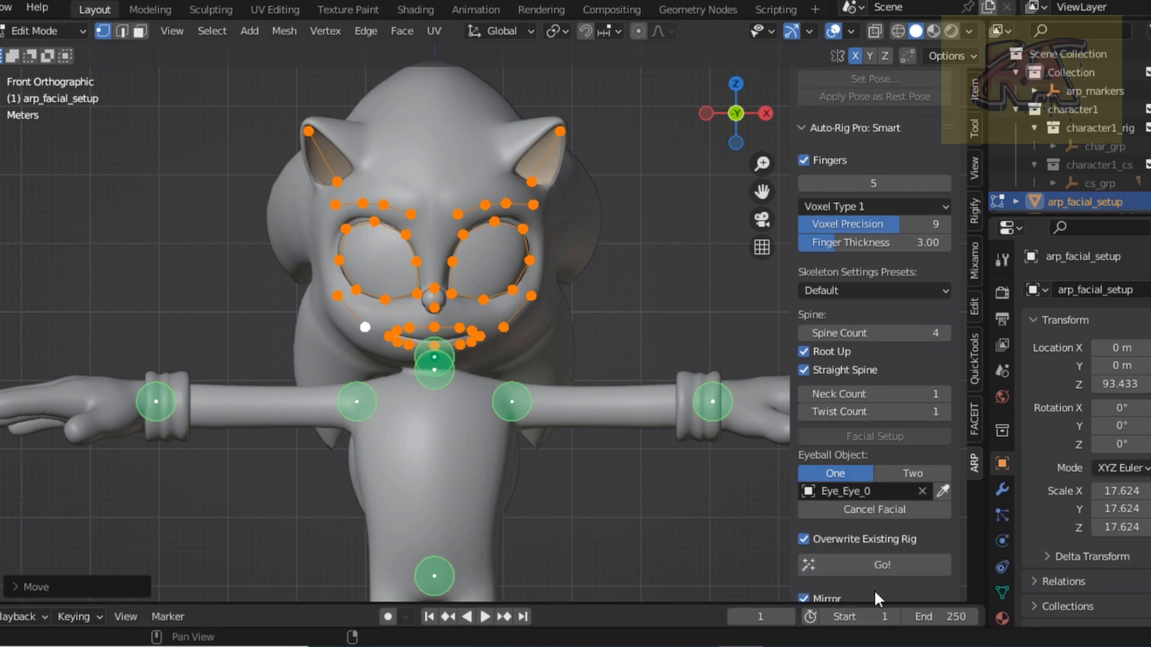
{"action": "left_click", "coordinate": [876, 566]}
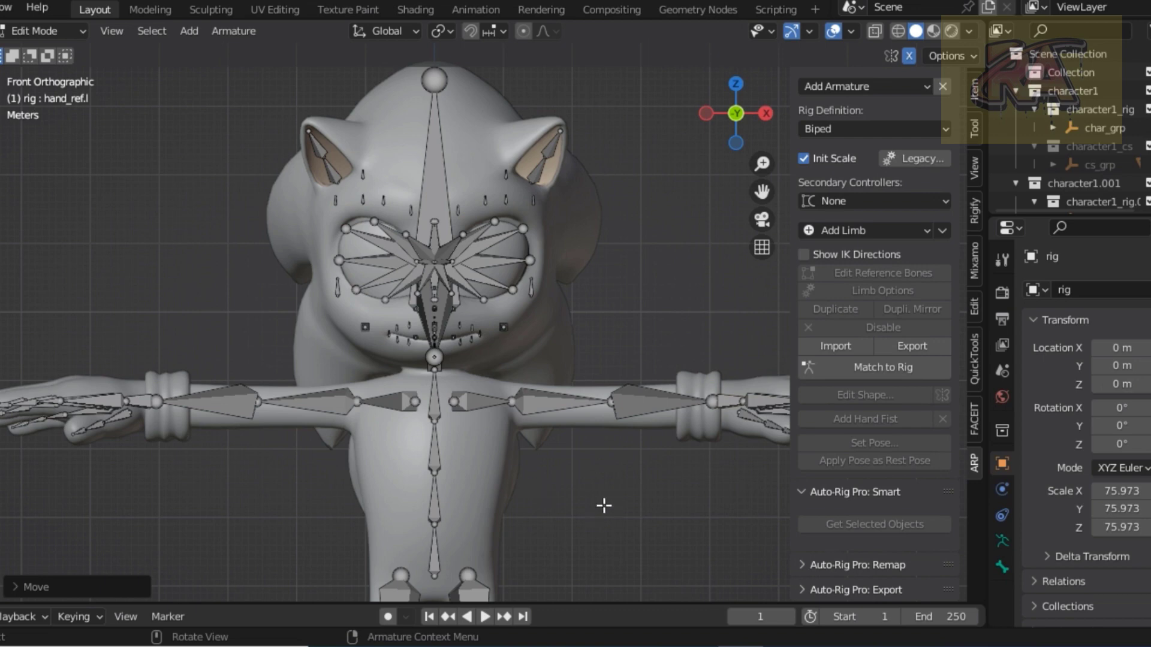
{"action": "key", "text": "KP_7"}
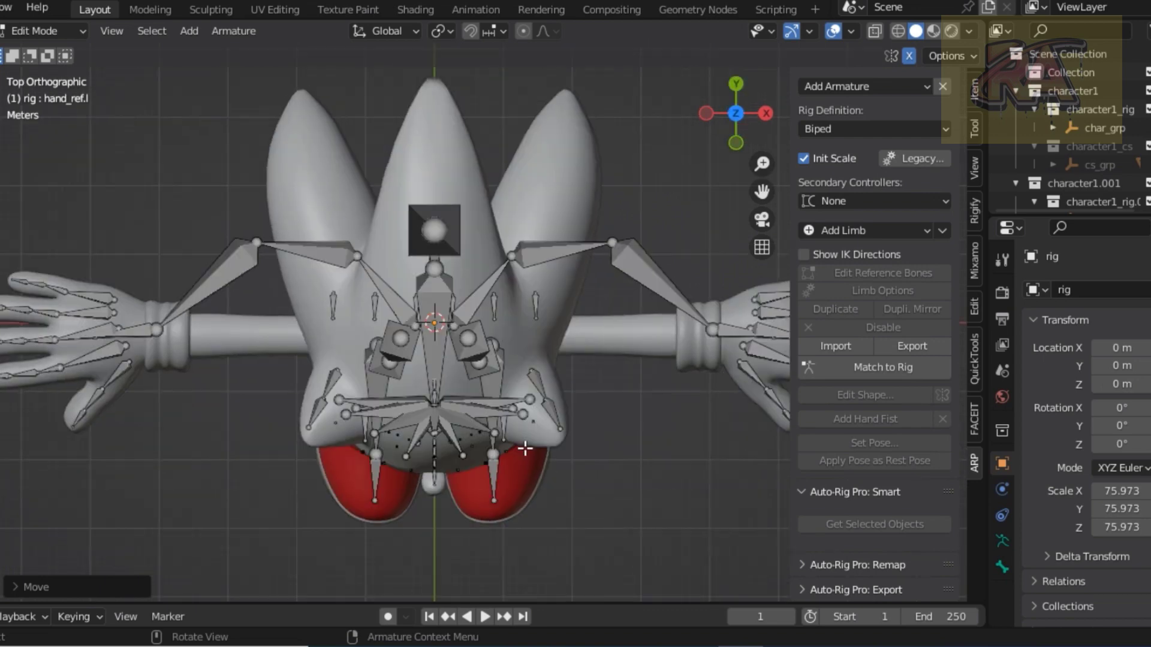
{"action": "scroll", "coordinate": [631, 461], "scroll_direction": "down", "scroll_amount": 2}
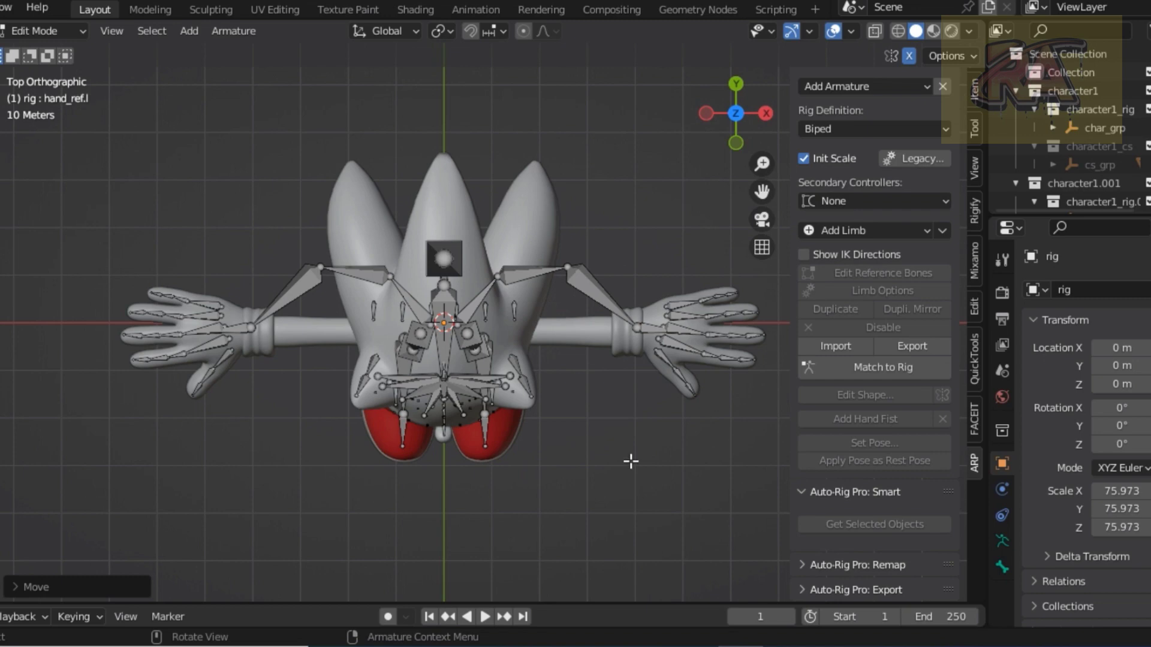
{"action": "key", "text": "KP_1"}
{"action": "scroll", "coordinate": [628, 462], "scroll_direction": "down", "scroll_amount": 3}
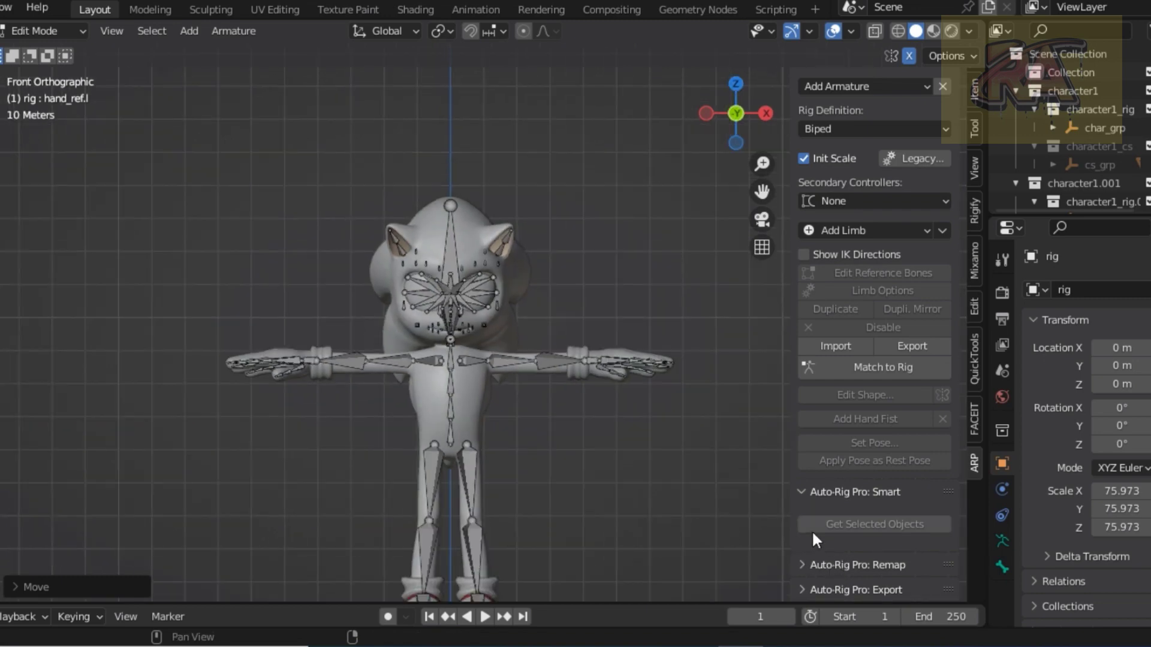
{"action": "left_click", "coordinate": [886, 372]}
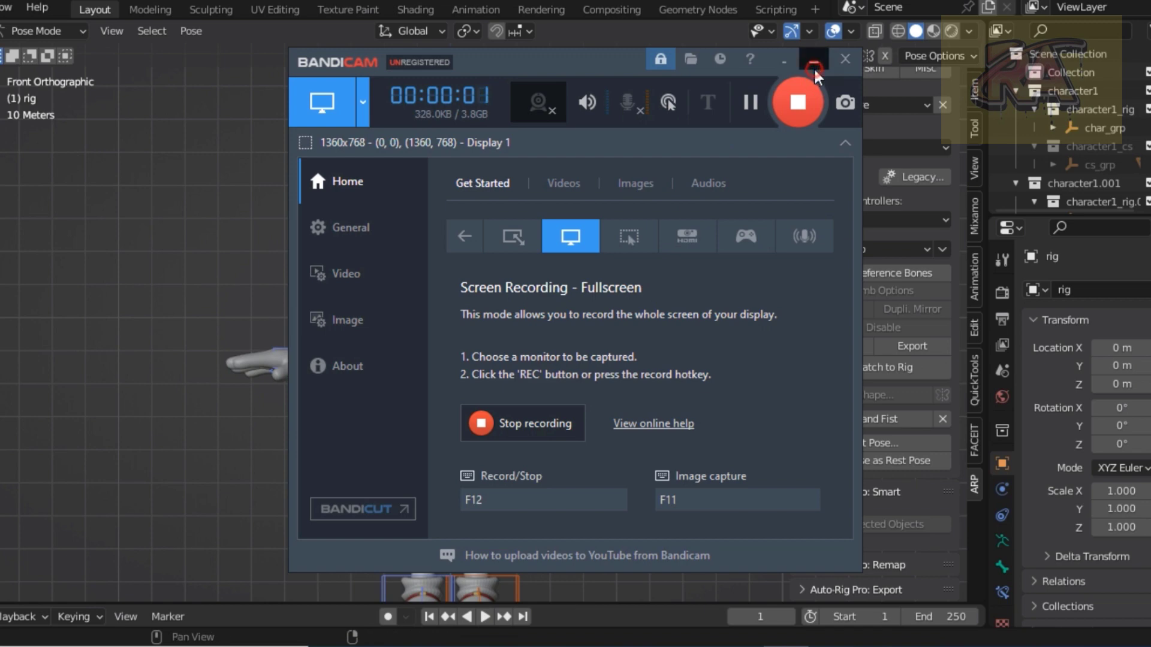
- Switch to Object Mode, enable wireframe shading, and select Sonic's mesh together with the rig
{"action": "left_click", "coordinate": [814, 65]}
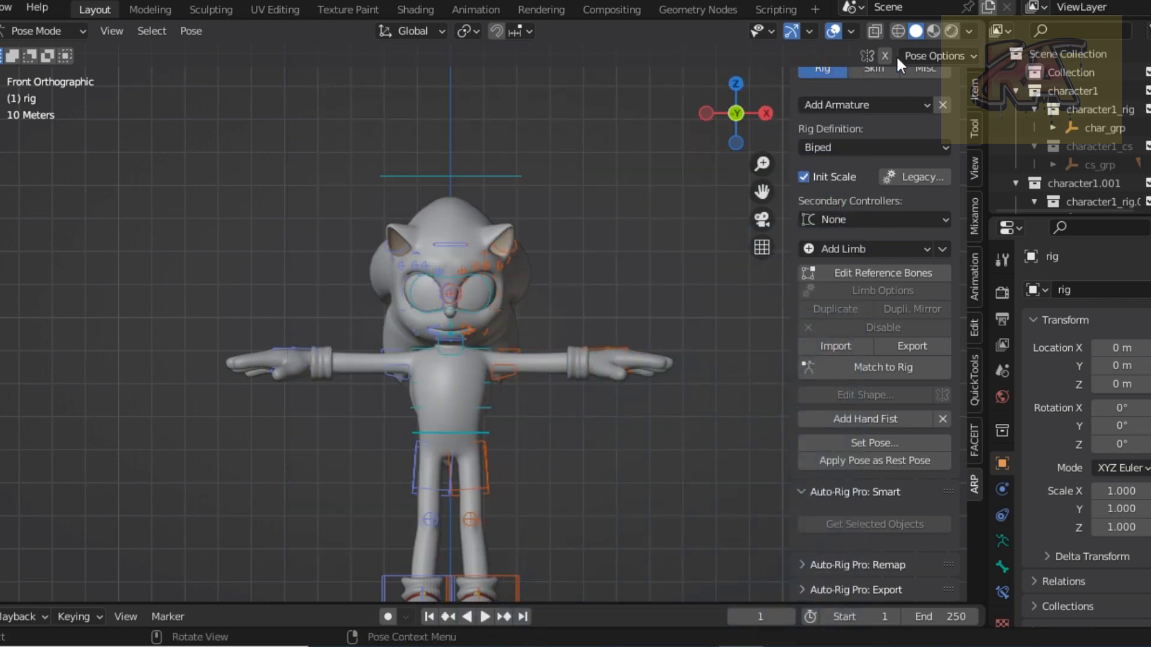
{"action": "scroll", "coordinate": [534, 200], "scroll_direction": "down", "scroll_amount": 2}
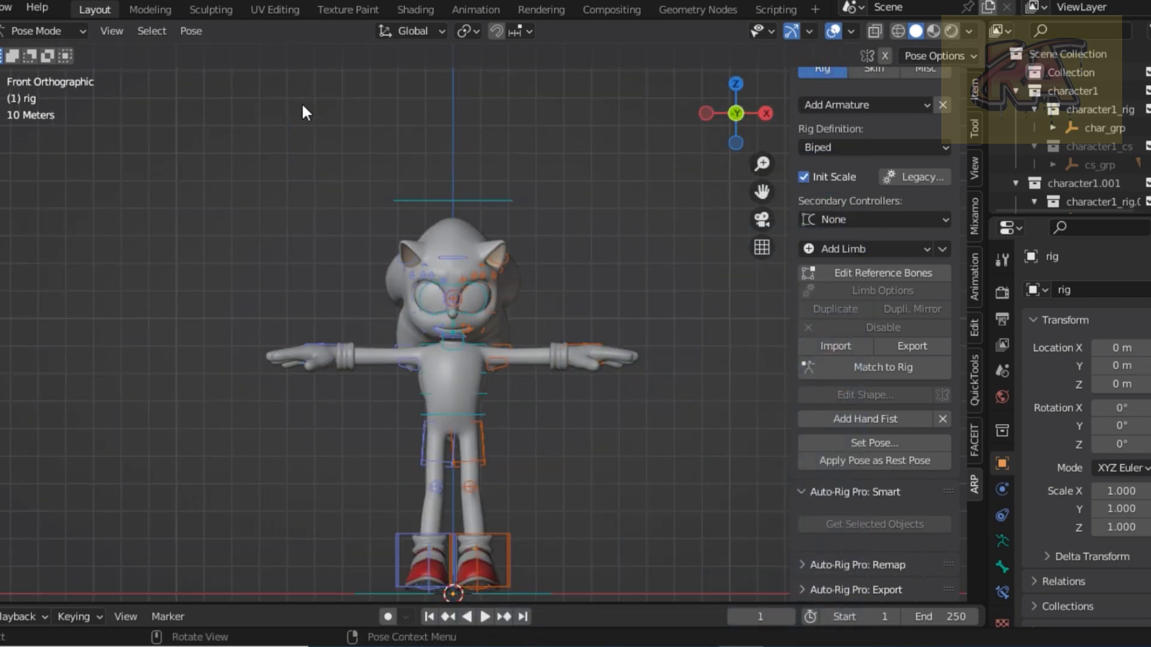
{"action": "left_click", "coordinate": [48, 30]}
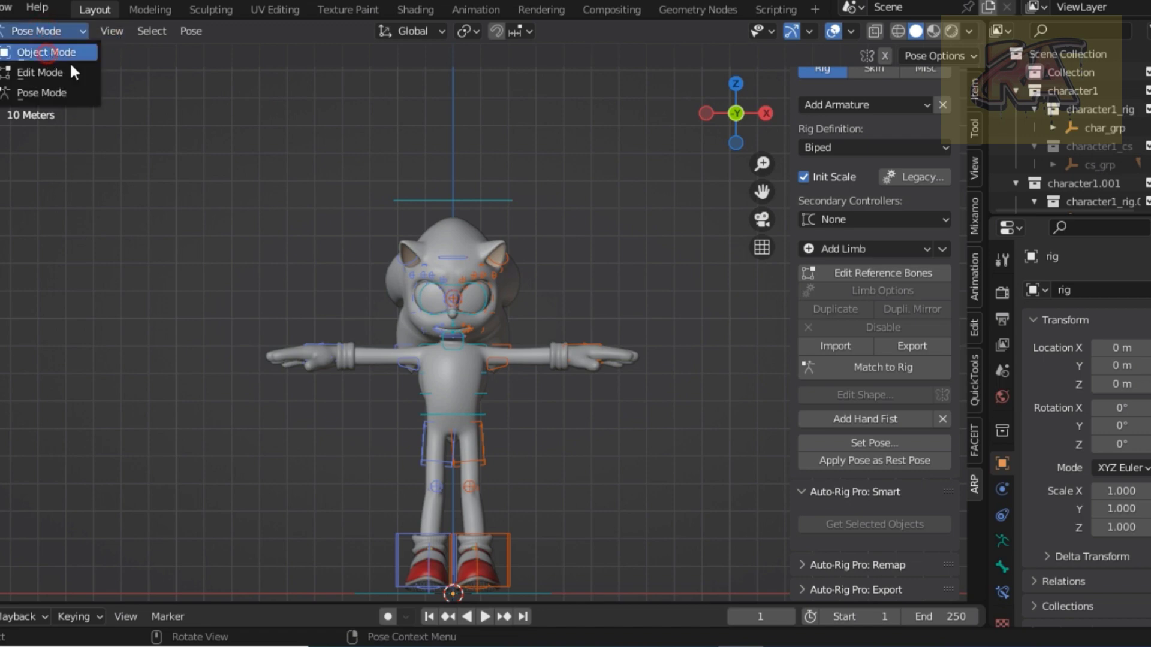
{"action": "left_click", "coordinate": [42, 50]}
{"action": "left_click", "coordinate": [897, 30]}
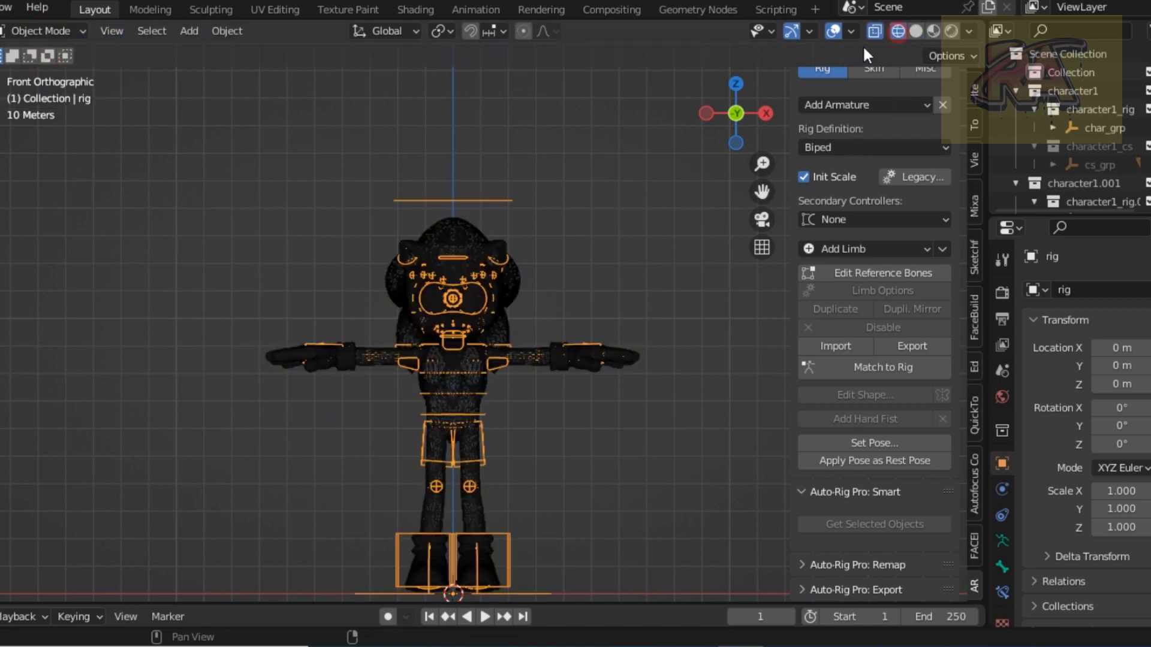
{"action": "scroll", "coordinate": [305, 190], "scroll_direction": "down", "scroll_amount": 2}
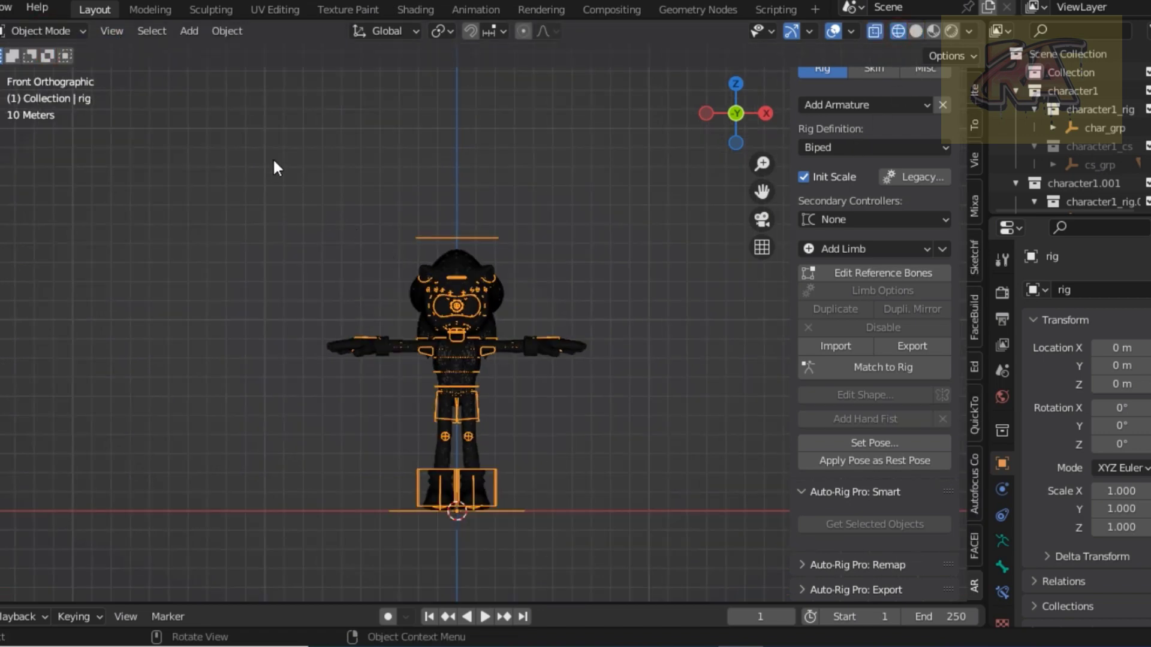
{"action": "key", "text": "a"}
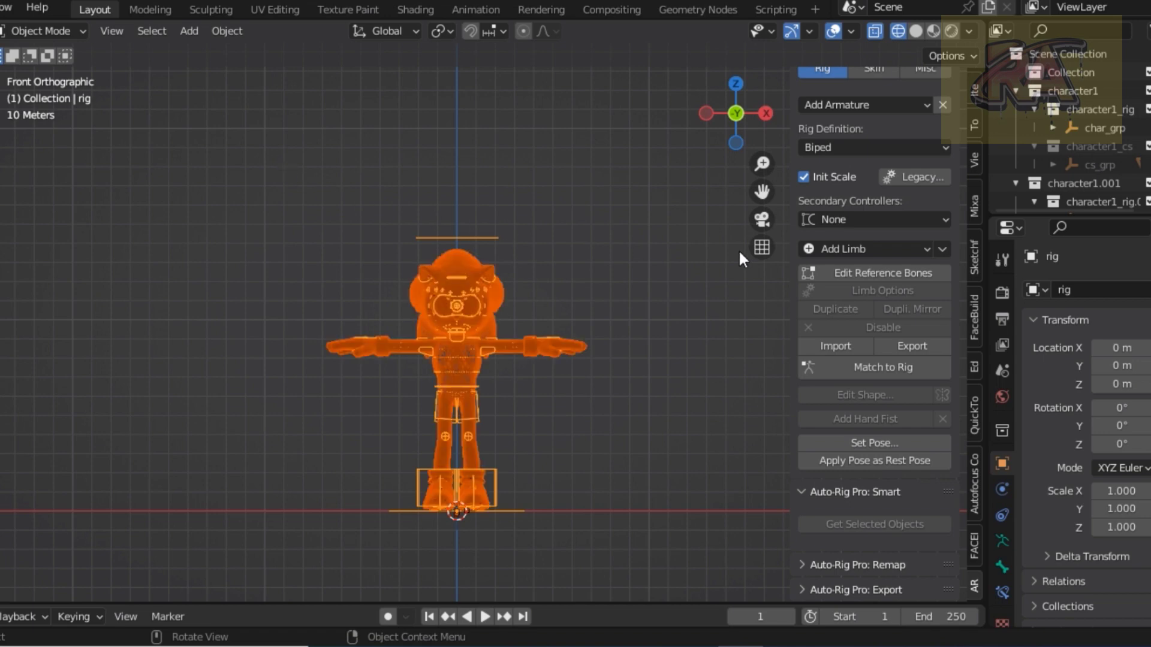
- In the ARP Skin tab, toggle Optimize High Res, keep Heat Maps engine, and check Specials
{"action": "left_click", "coordinate": [870, 67]}
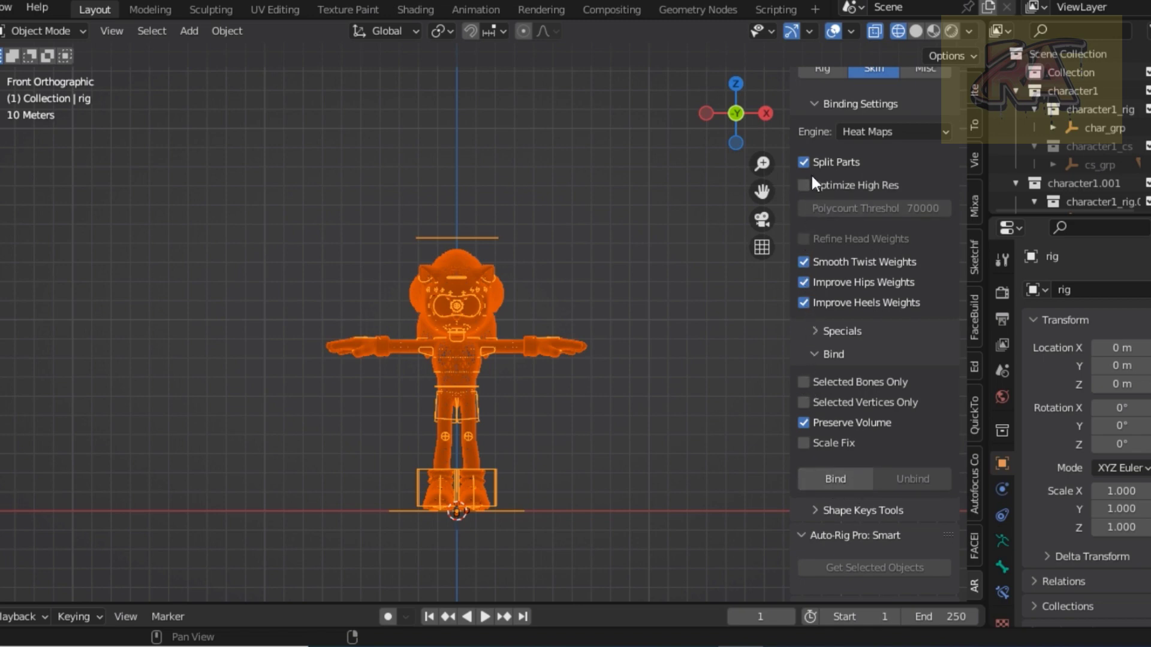
{"action": "mouse_move", "coordinate": [808, 186]}
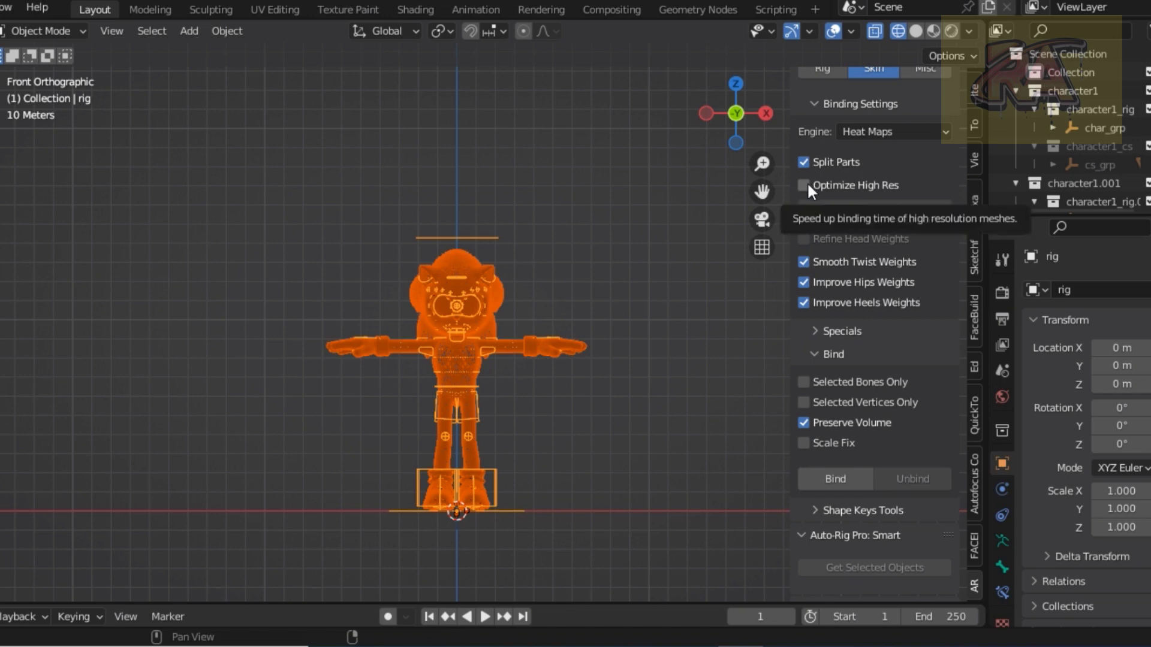
{"action": "left_click", "coordinate": [806, 183]}
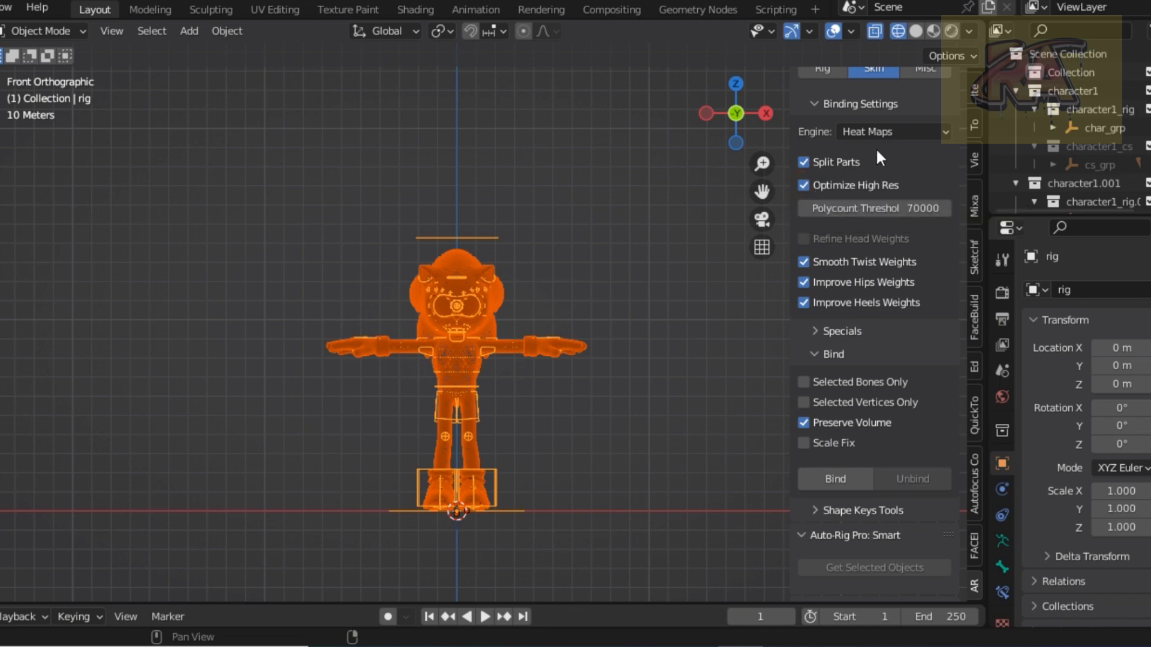
{"action": "left_click", "coordinate": [893, 131]}
{"action": "left_click", "coordinate": [893, 130]}
{"action": "left_click", "coordinate": [819, 328]}
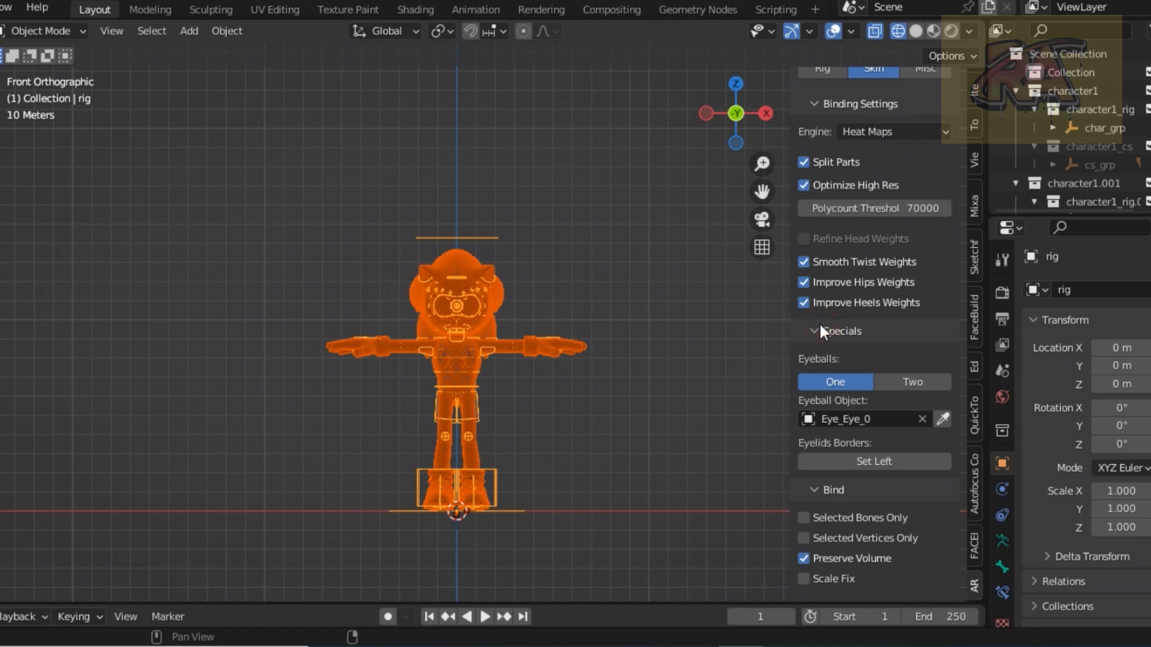
{"action": "left_click", "coordinate": [820, 330]}
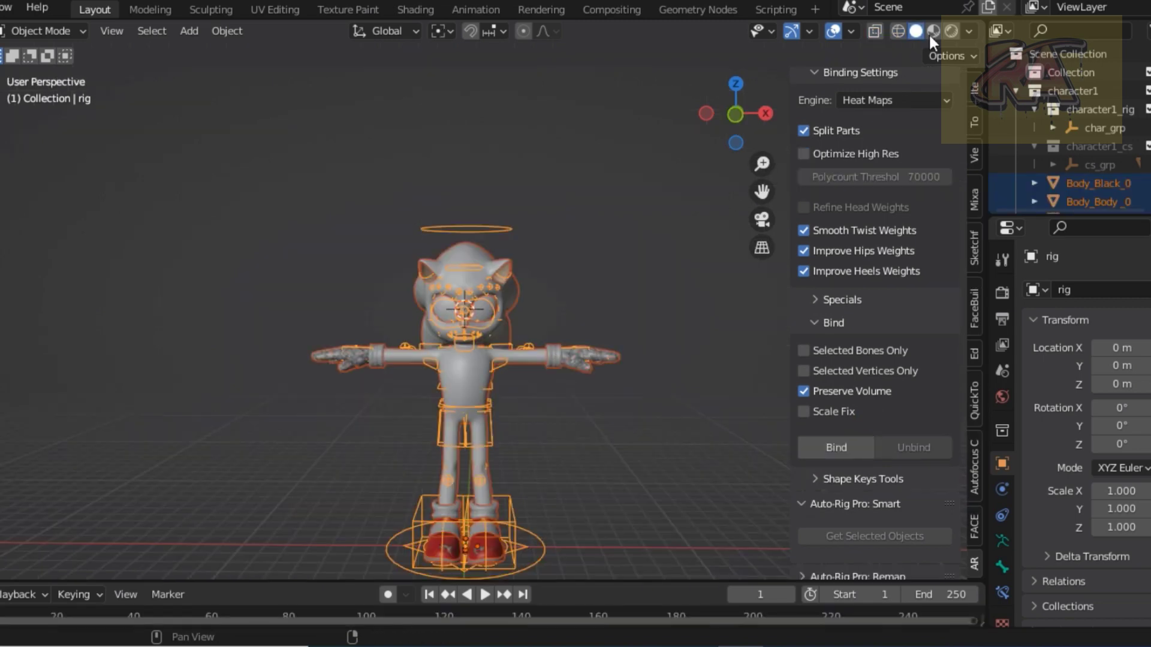
- Switch to Material Preview shading, hide the N sidebar, and put Sonic's rig into Pose Mode
{"action": "left_click", "coordinate": [935, 32]}
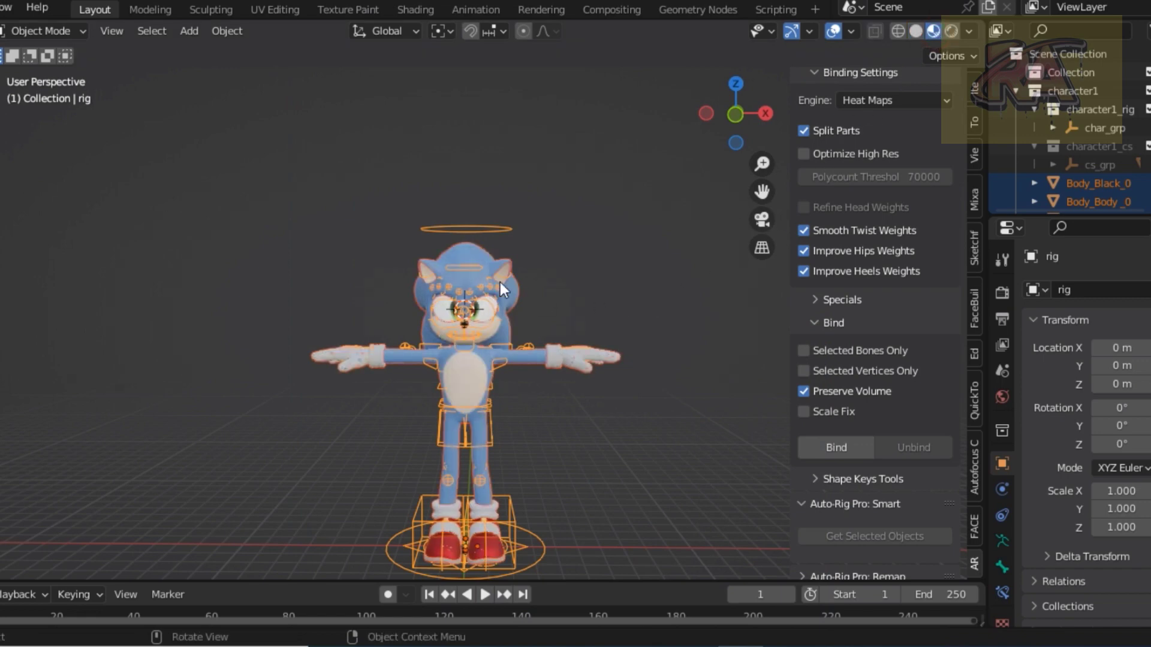
{"action": "key", "text": "n"}
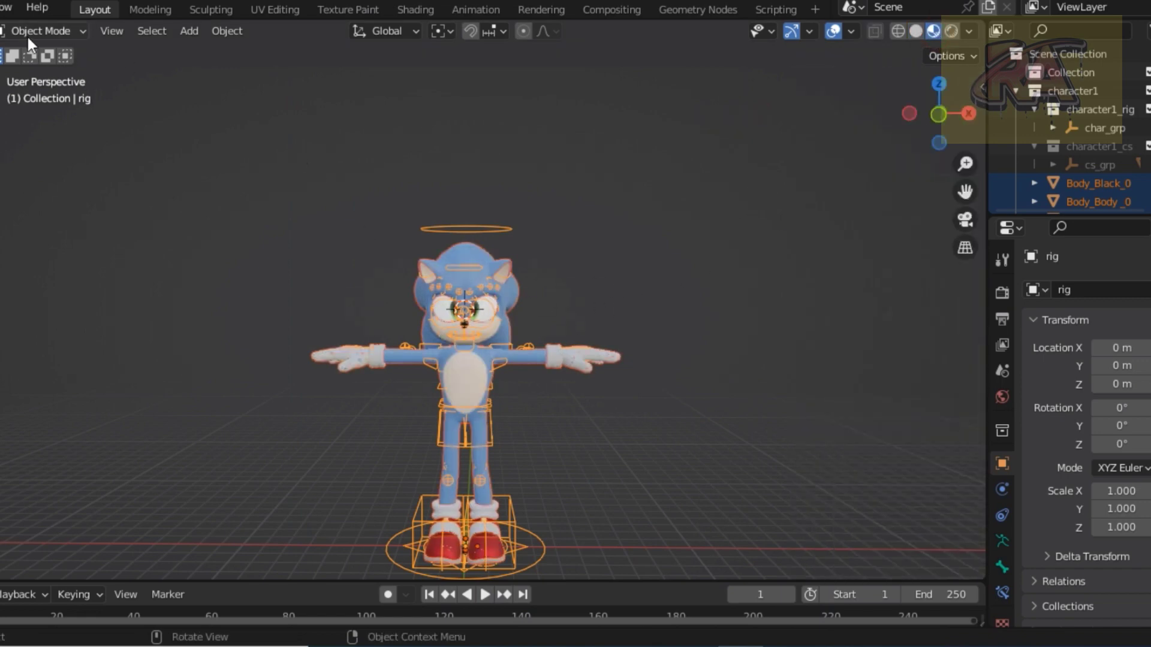
{"action": "left_click", "coordinate": [30, 33]}
{"action": "left_click", "coordinate": [41, 93]}
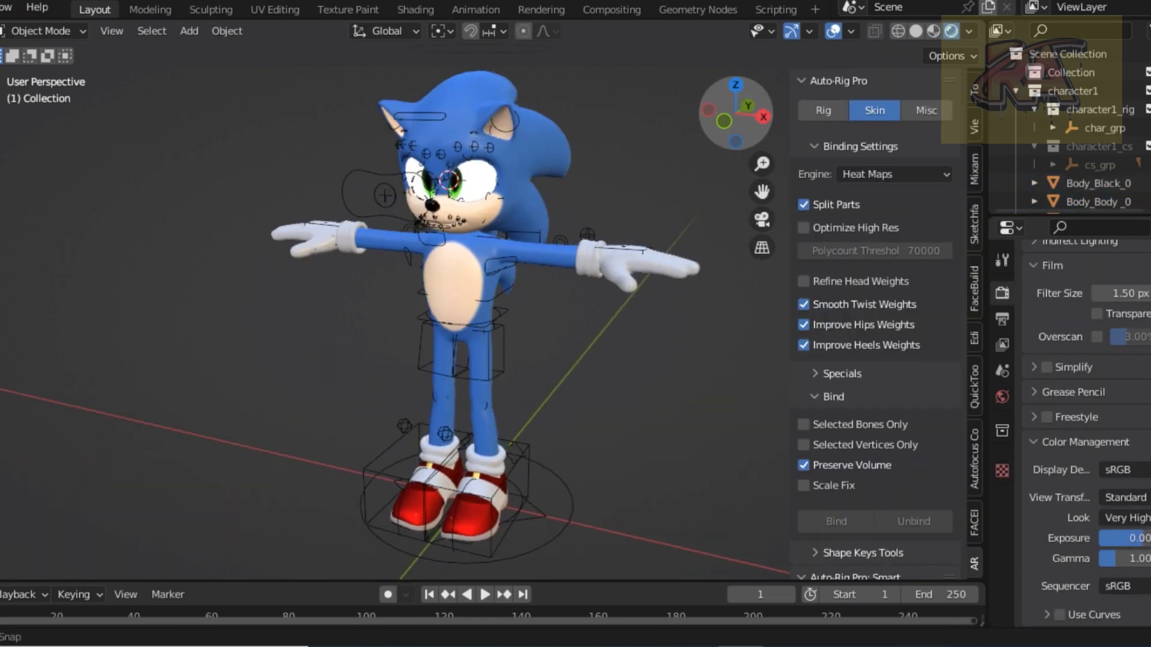
{"action": "middle_click_drag", "start_coordinate": [689, 360], "coordinate": [750, 360]}
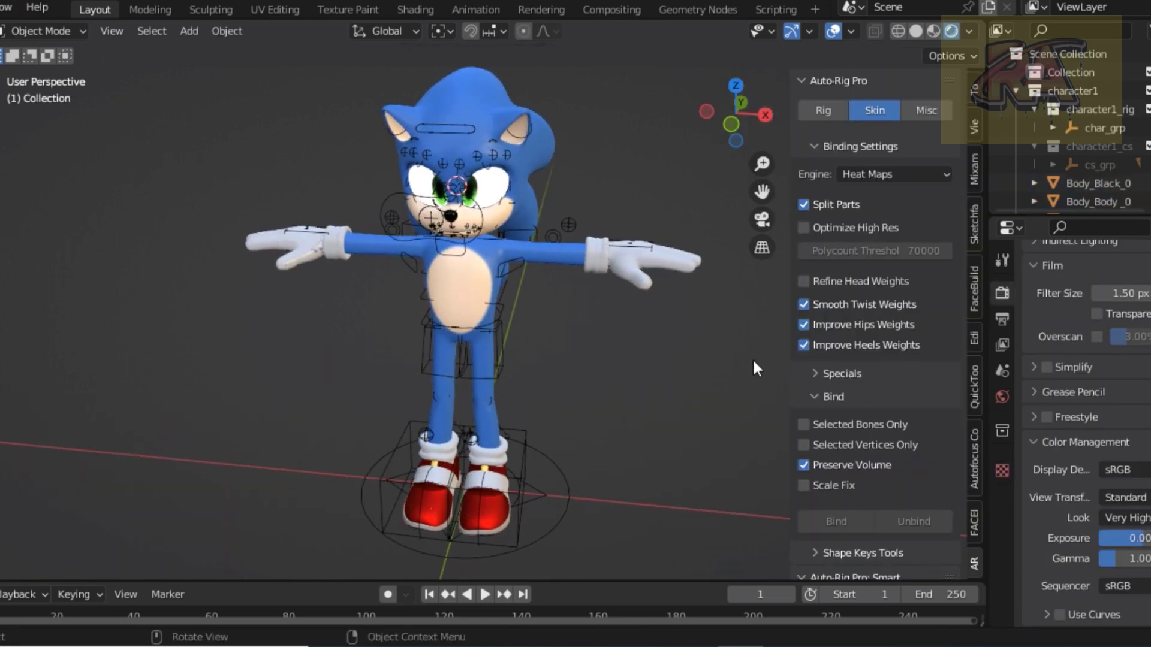
{"action": "key", "text": "n"}
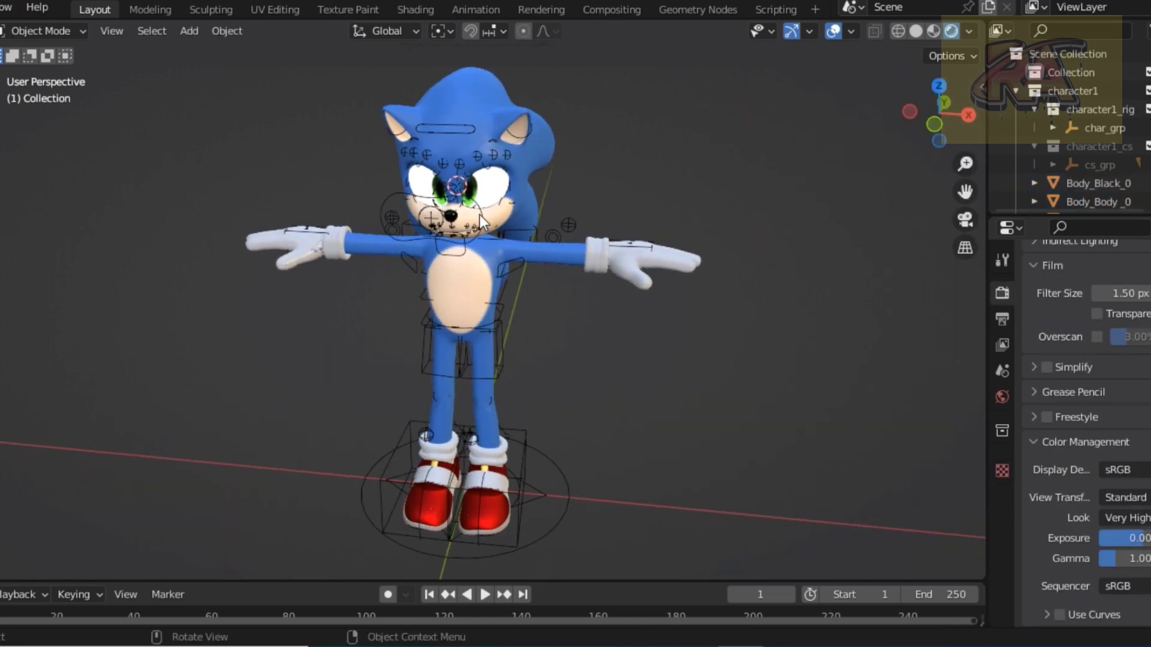
{"action": "left_click", "coordinate": [480, 214]}
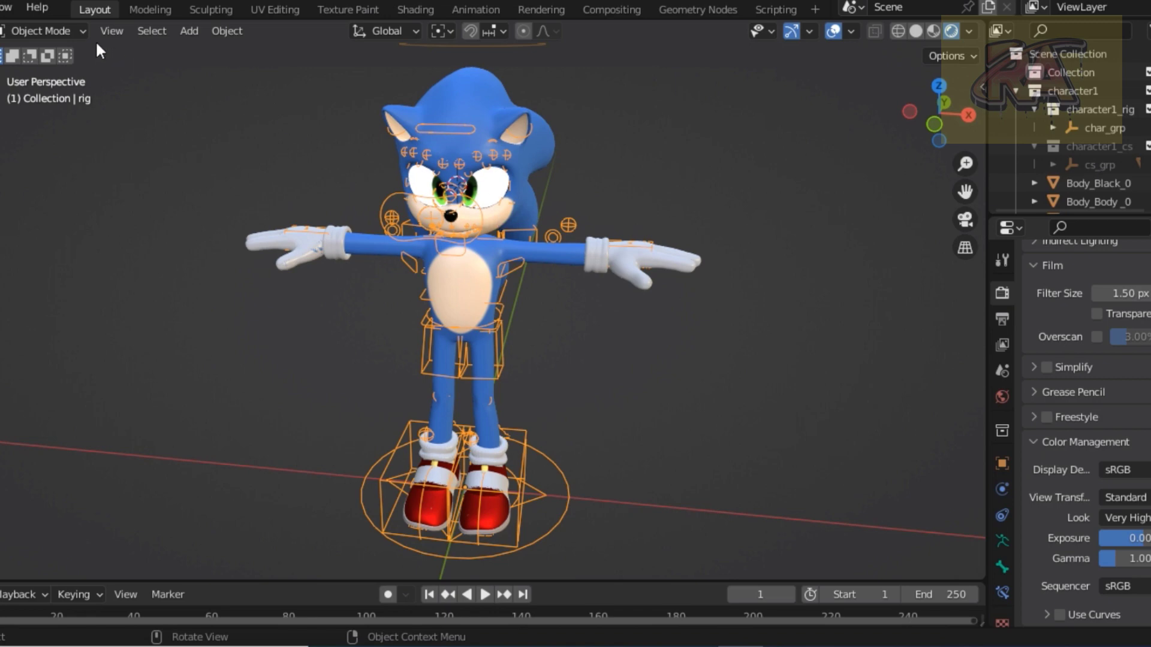
{"action": "left_click", "coordinate": [59, 33]}
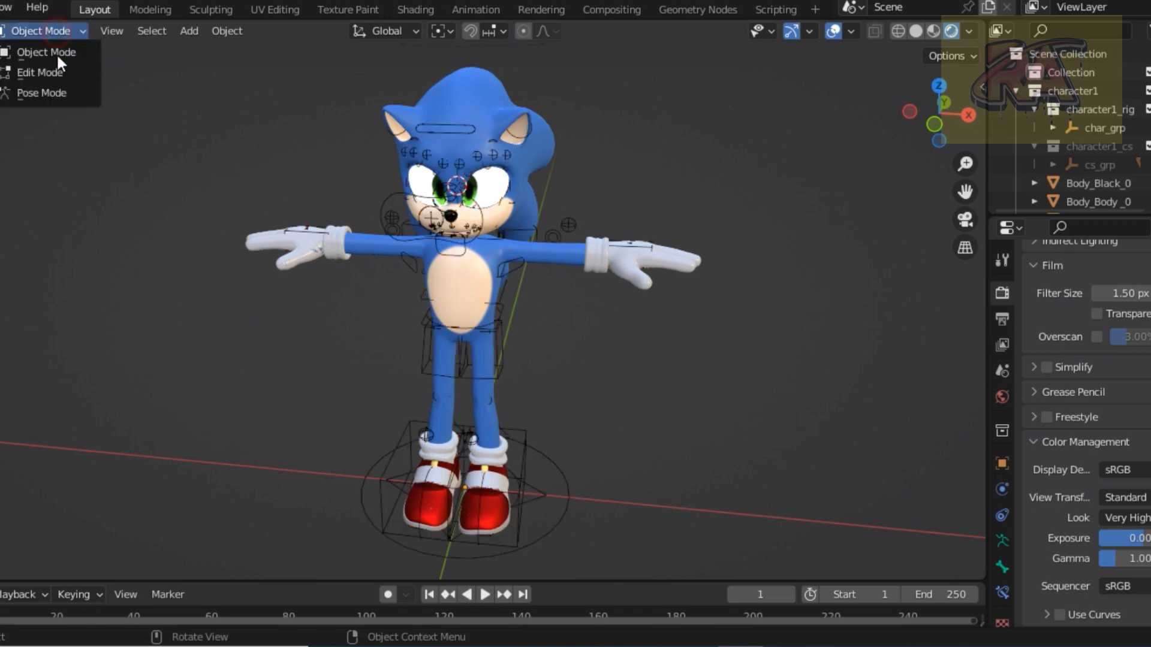
{"action": "left_click", "coordinate": [60, 91]}
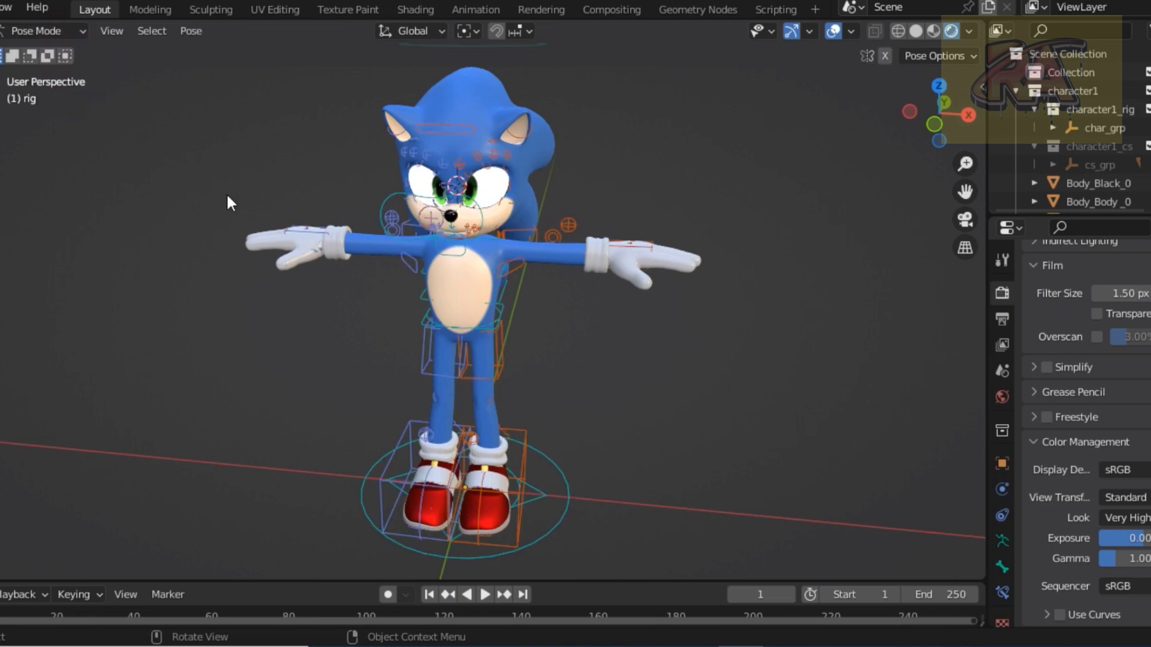
- Move the eye target controller twice to test the eye aim
{"action": "left_click", "coordinate": [480, 221]}
{"action": "key", "text": "g"}
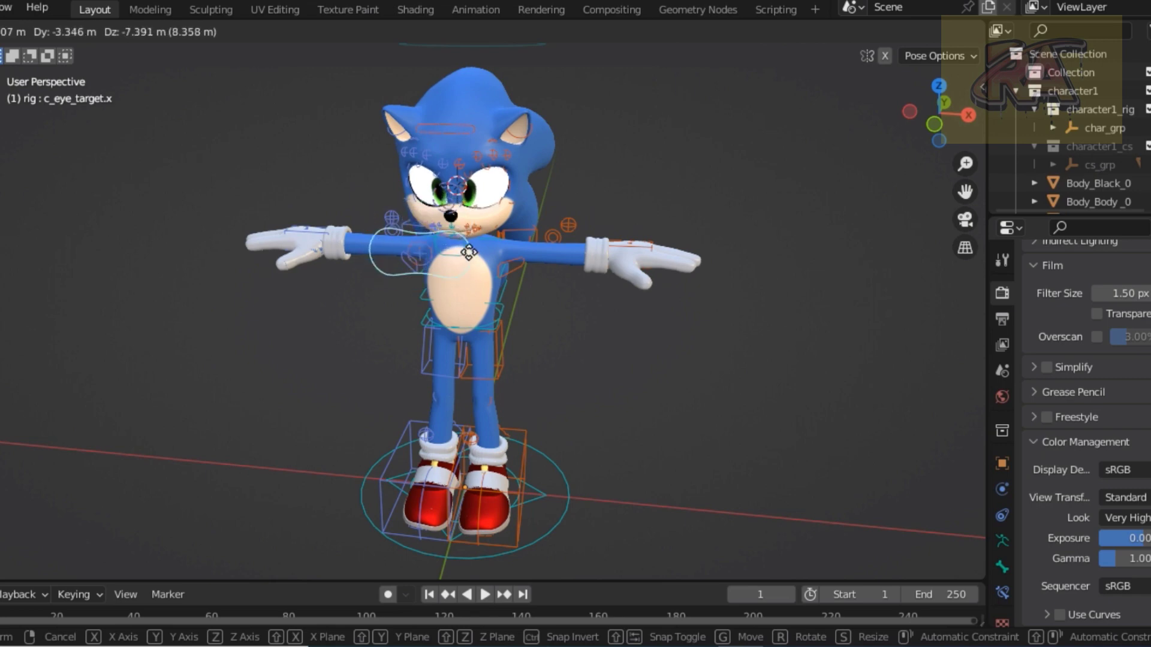
{"action": "left_click", "coordinate": [473, 228]}
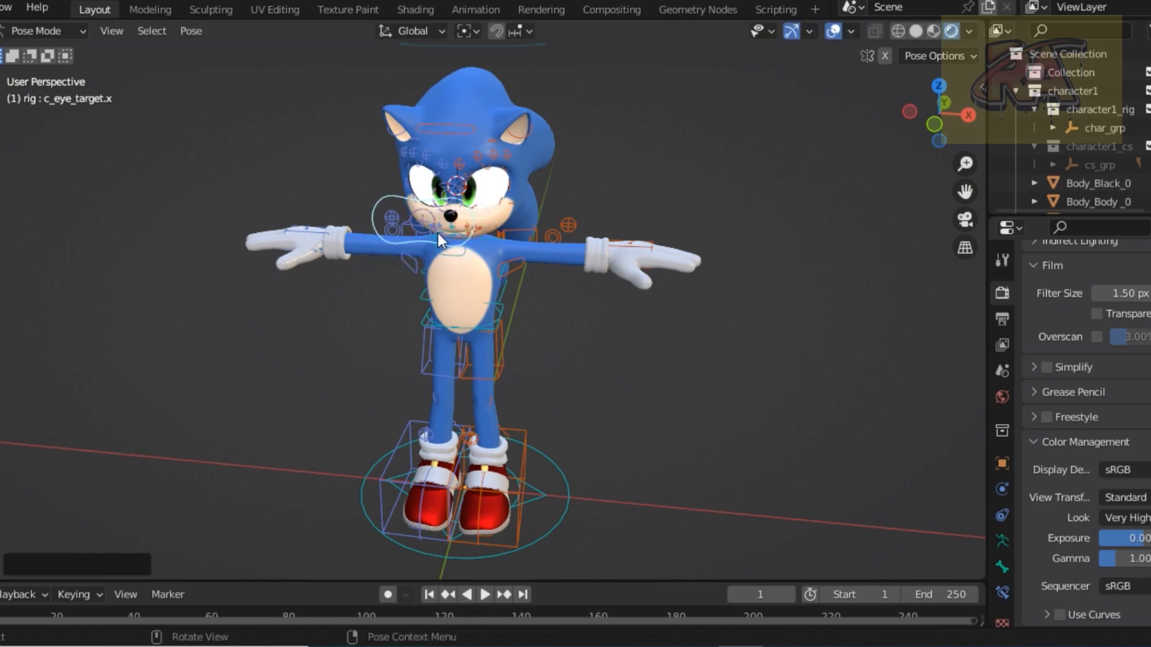
{"action": "left_click", "coordinate": [424, 233]}
{"action": "key", "text": "g"}
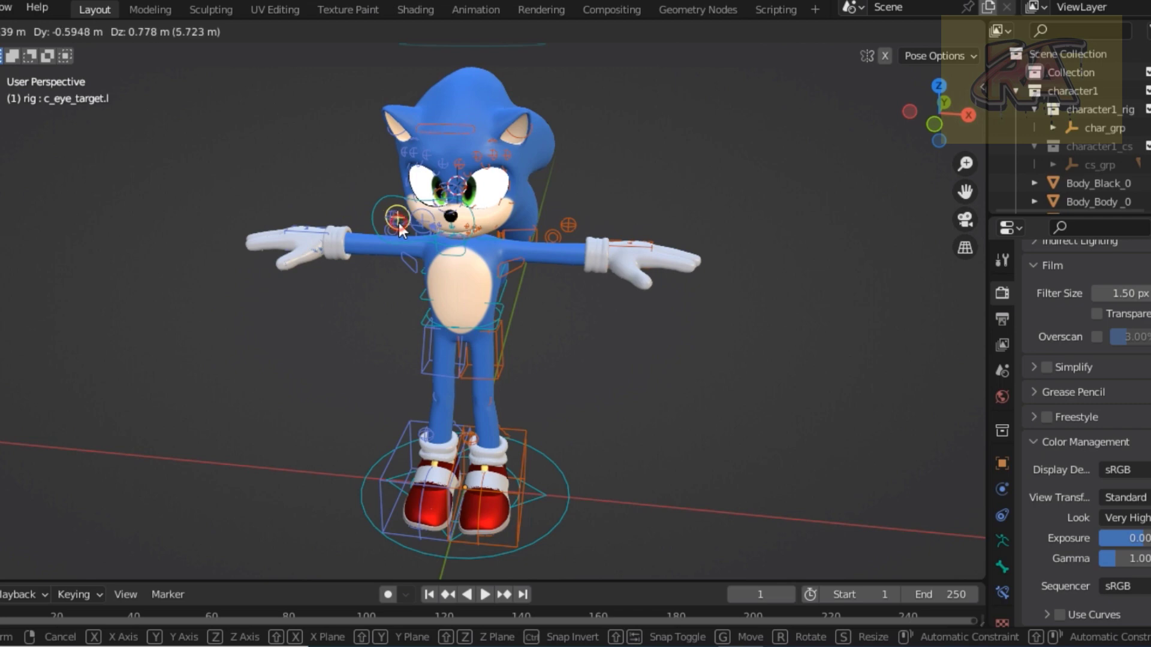
{"action": "left_click", "coordinate": [396, 219]}
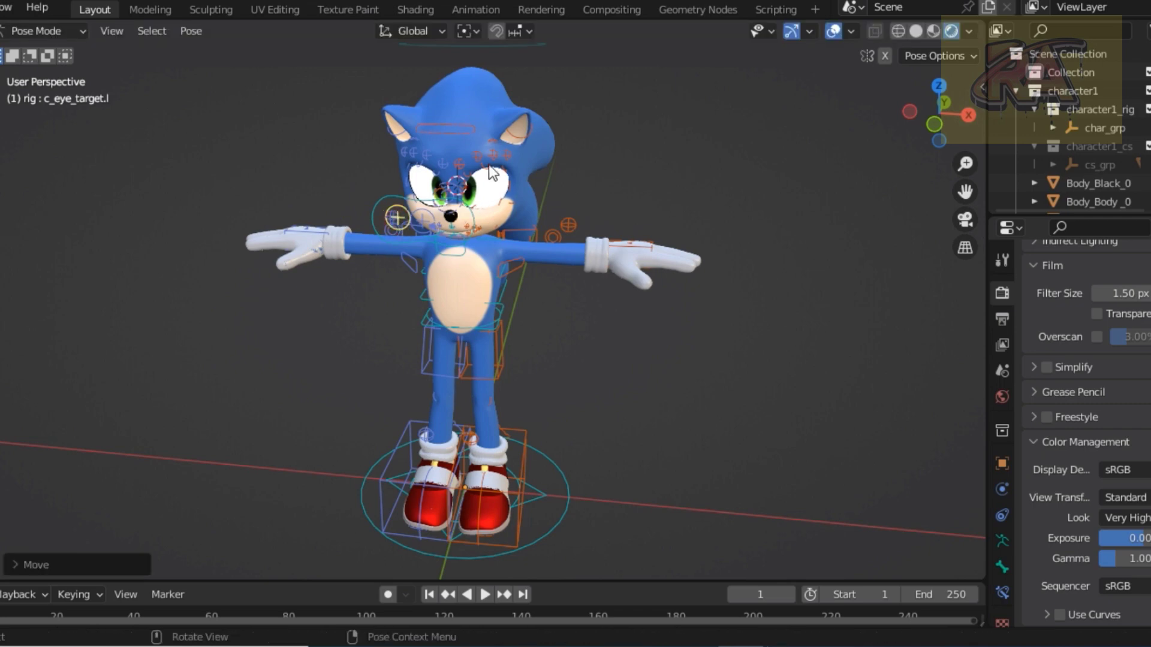
- Move the left ear control and rotate the base of the left pinky
{"action": "left_click", "coordinate": [521, 141]}
{"action": "key", "text": "g"}
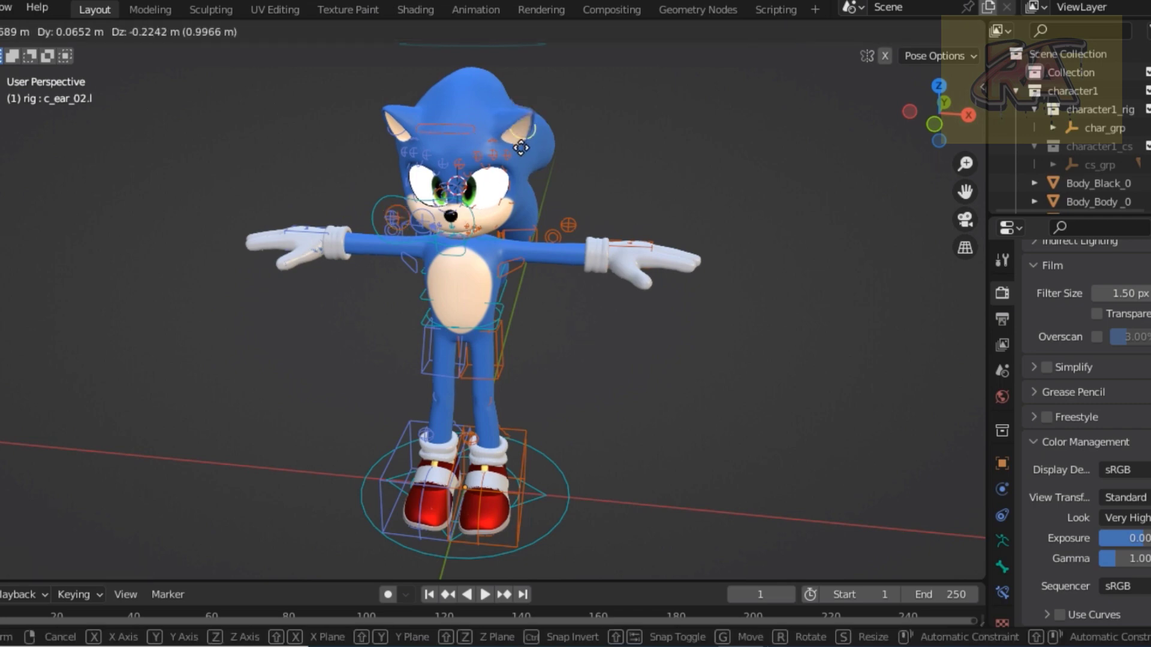
{"action": "left_click", "coordinate": [524, 130]}
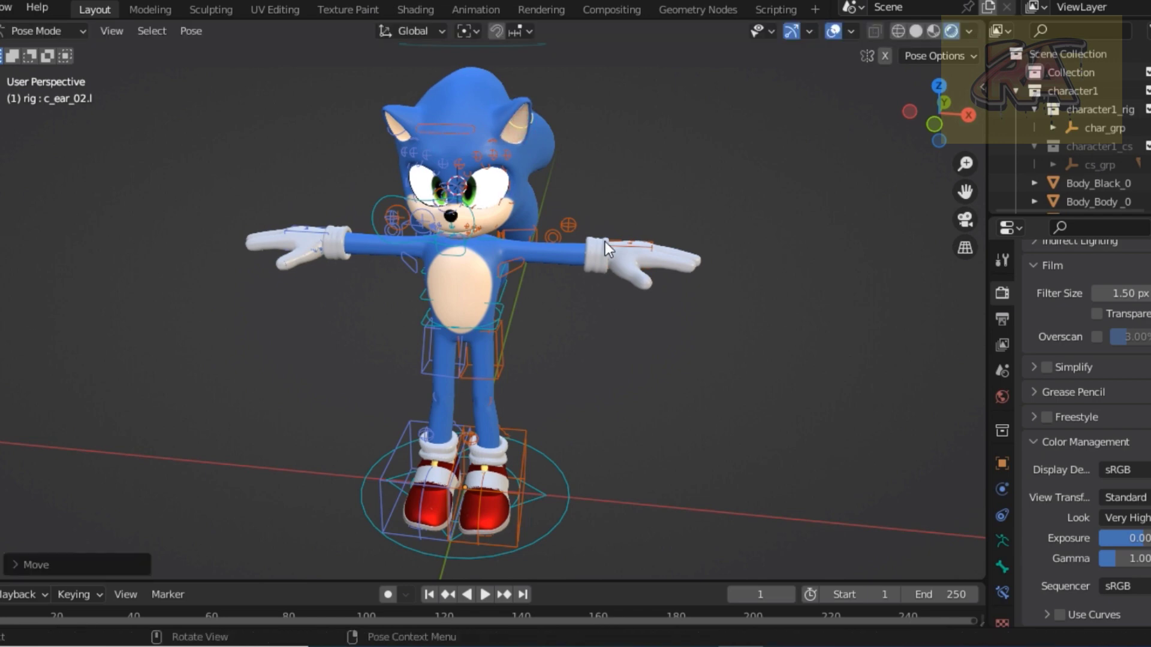
{"action": "left_click", "coordinate": [643, 247]}
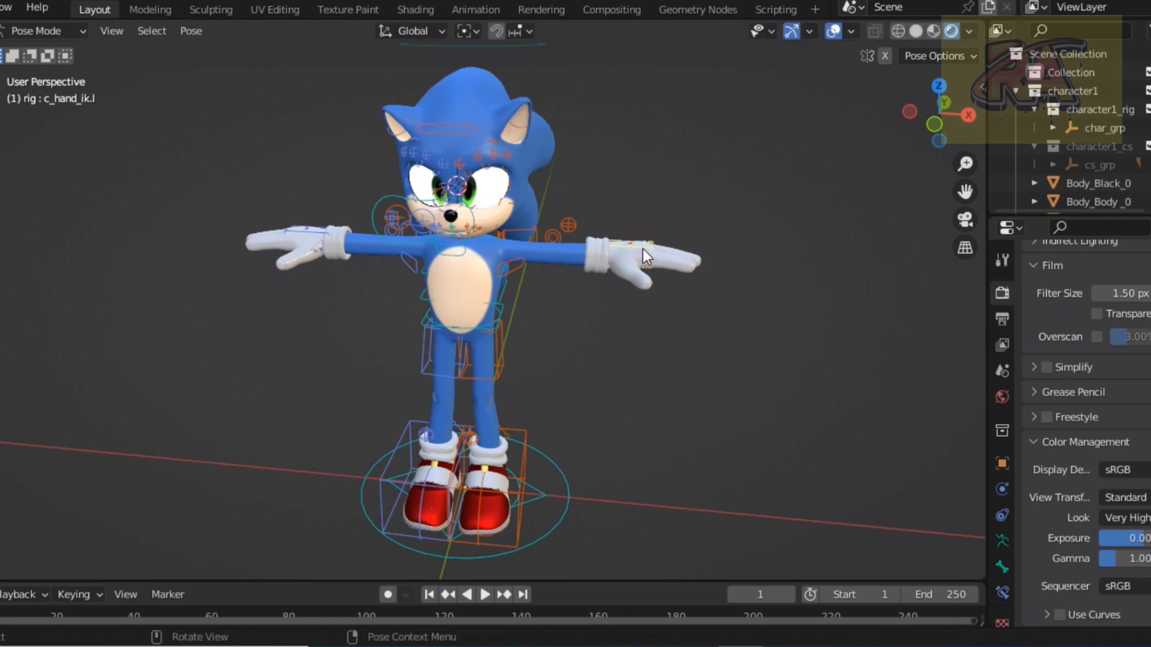
{"action": "left_click", "coordinate": [643, 249]}
{"action": "key", "text": "r"}
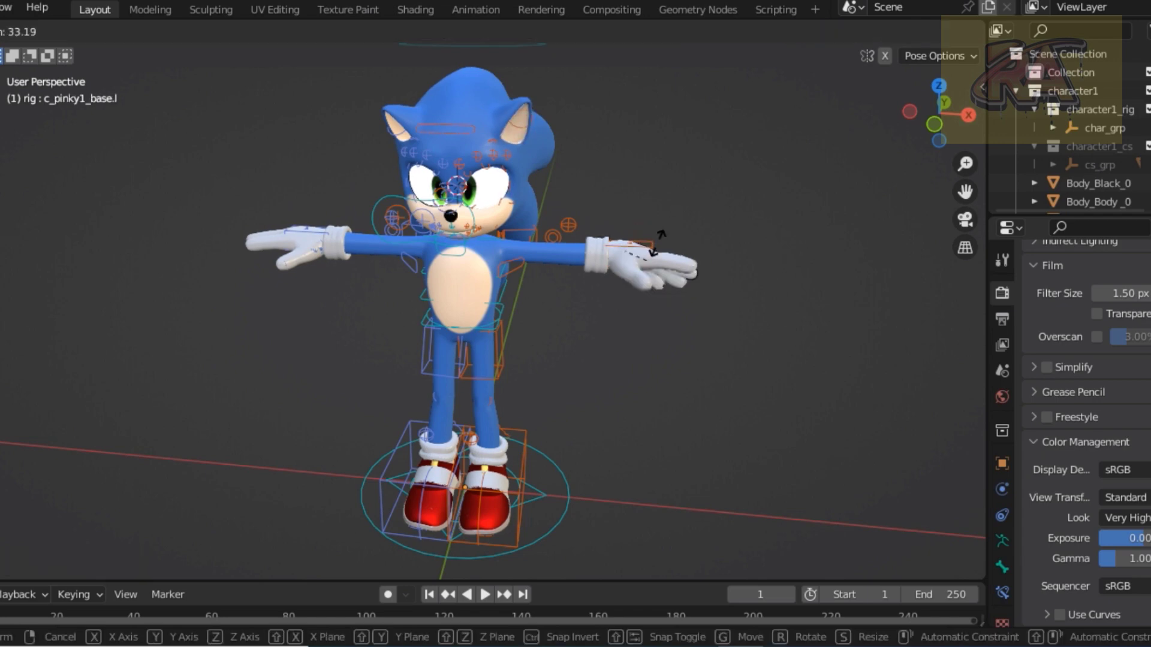
{"action": "left_click", "coordinate": [669, 237]}
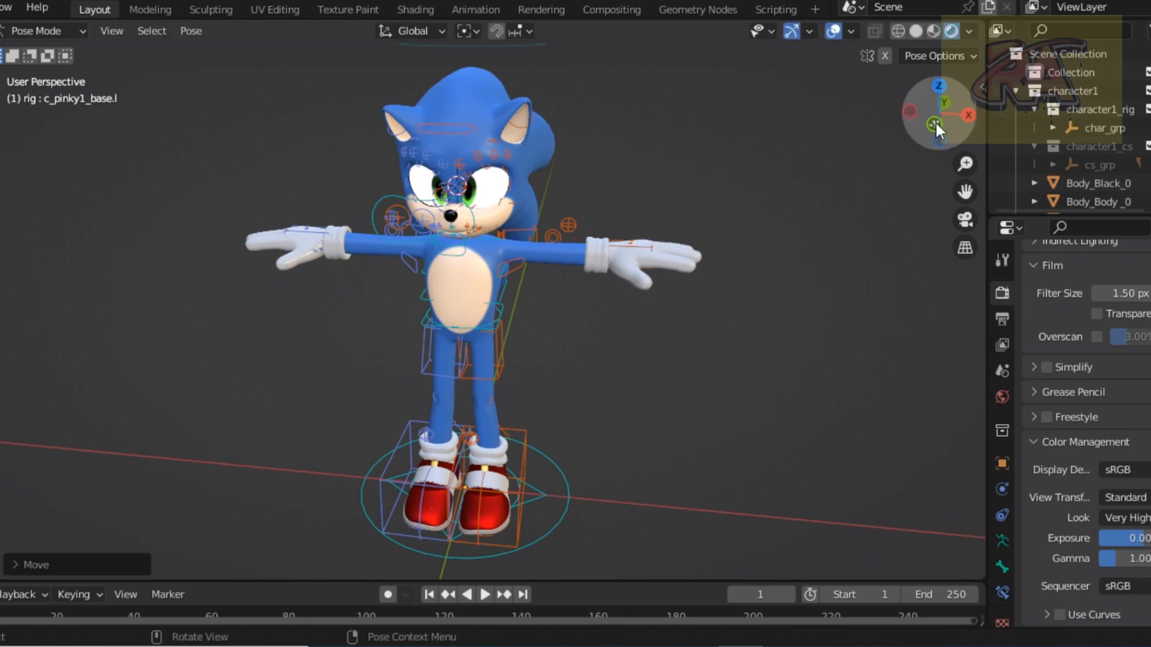
- Bend the left index finger by rotating c_index1_base.l
{"action": "left_click_drag", "start_coordinate": [941, 130], "coordinate": [922, 123]}
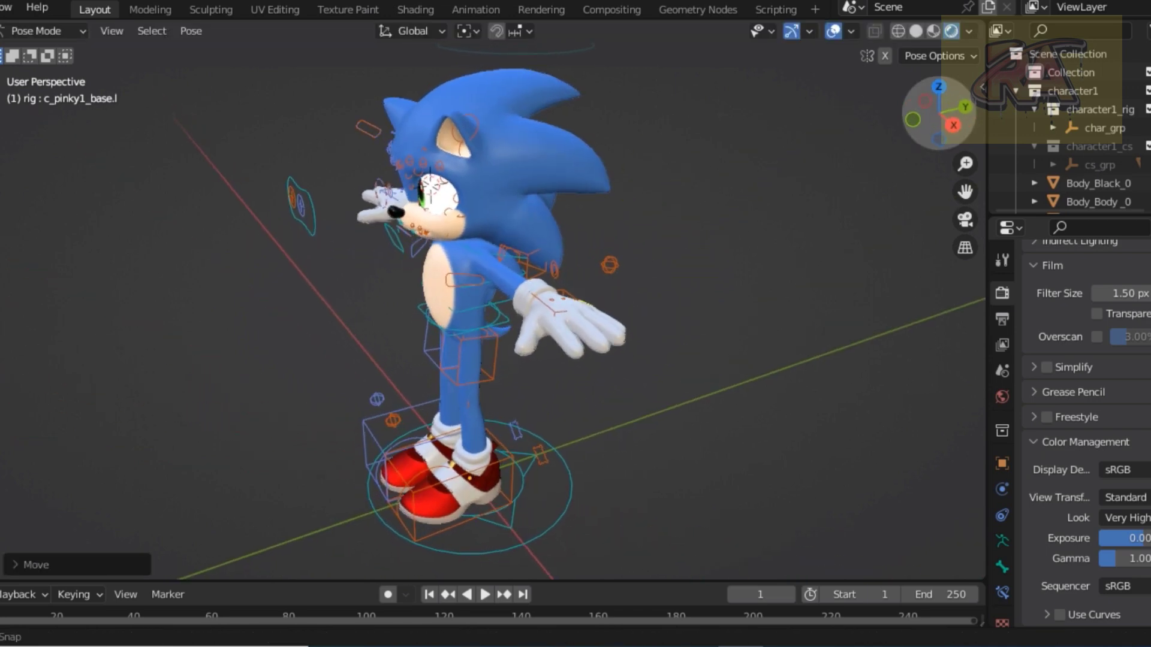
{"action": "scroll", "coordinate": [569, 300], "scroll_direction": "up", "scroll_amount": 3}
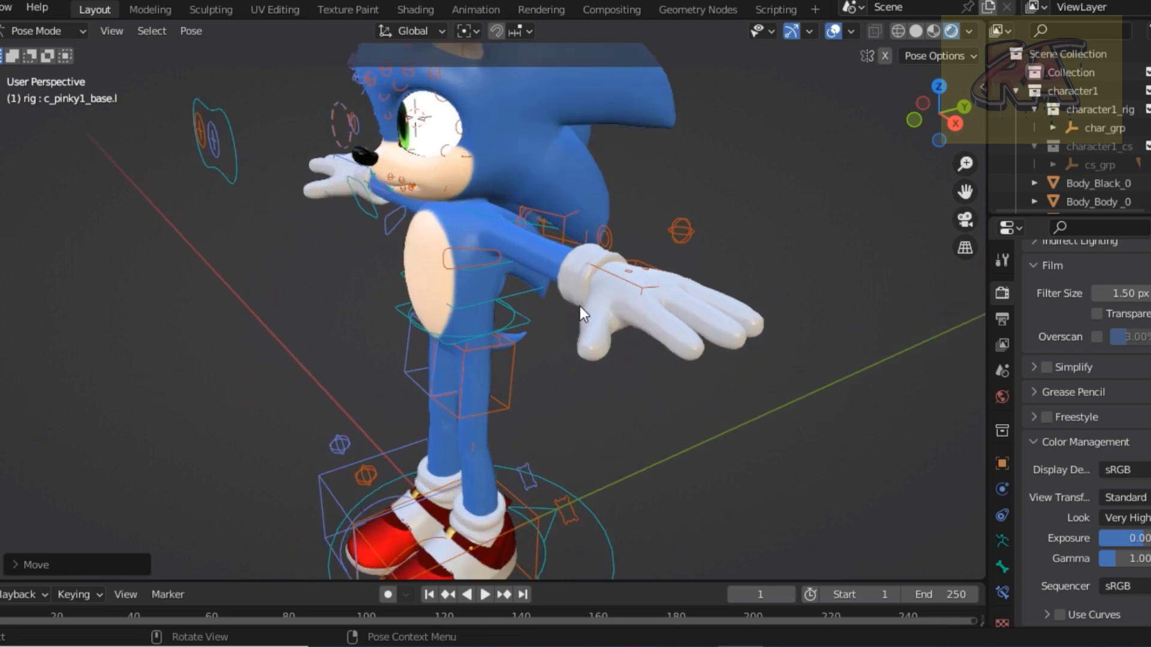
{"action": "left_click", "coordinate": [634, 278]}
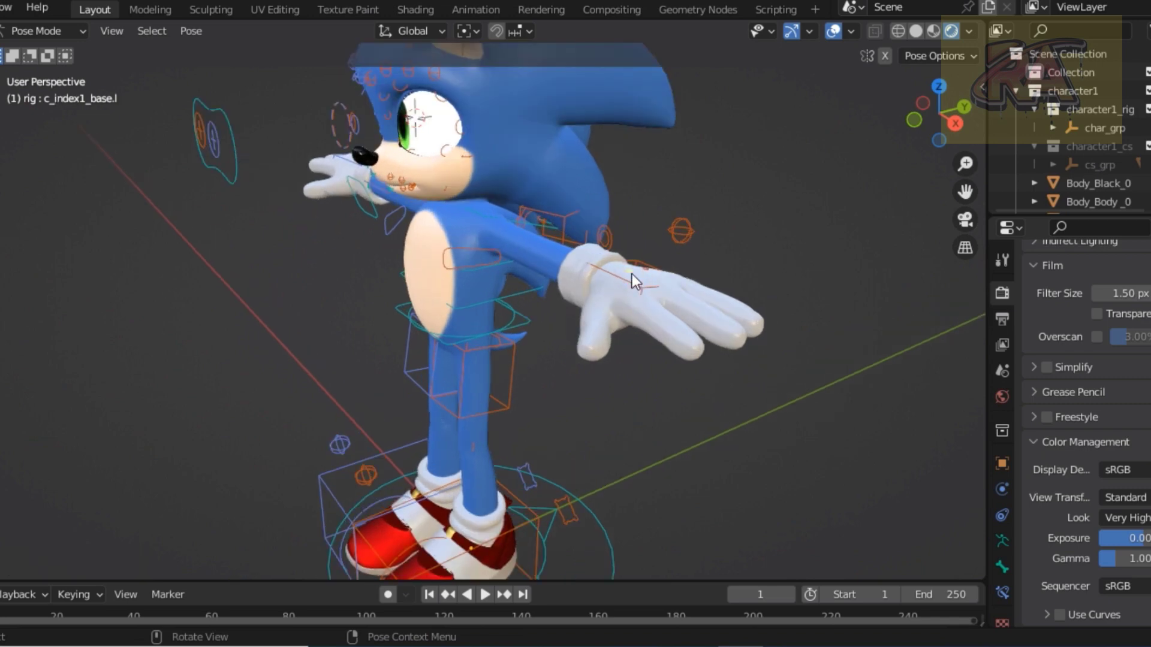
{"action": "key", "text": "r"}
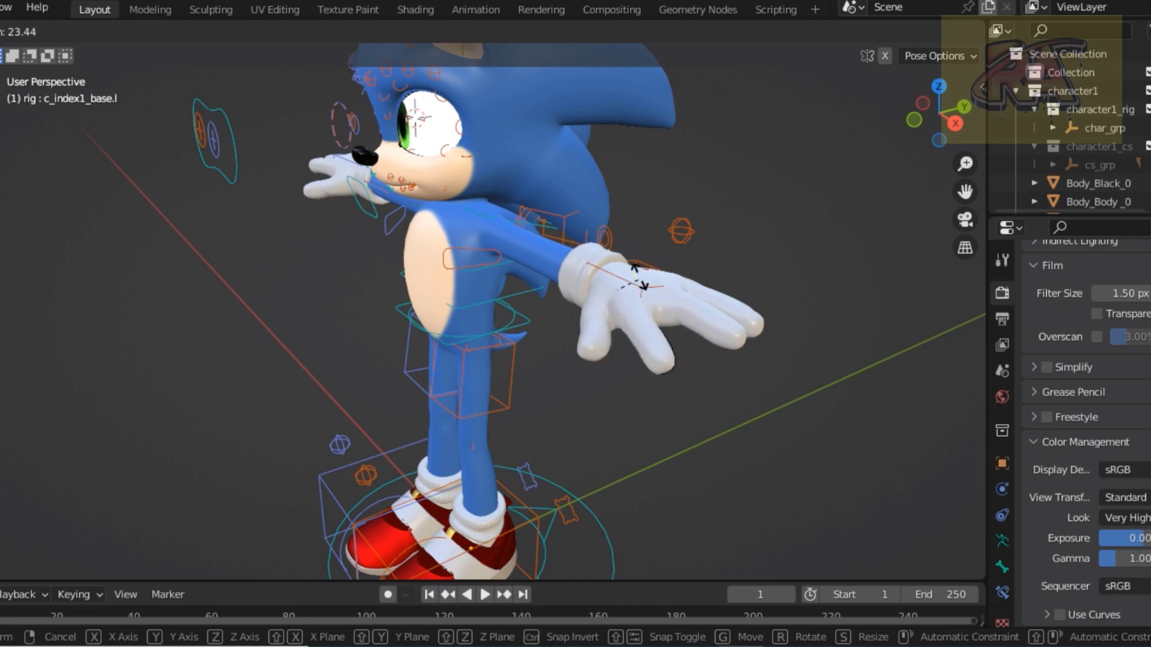
{"action": "left_click", "coordinate": [534, 317]}
- Lower the whole body by moving the c_root.x control
{"action": "scroll", "coordinate": [509, 335], "scroll_direction": "down", "scroll_amount": 3}
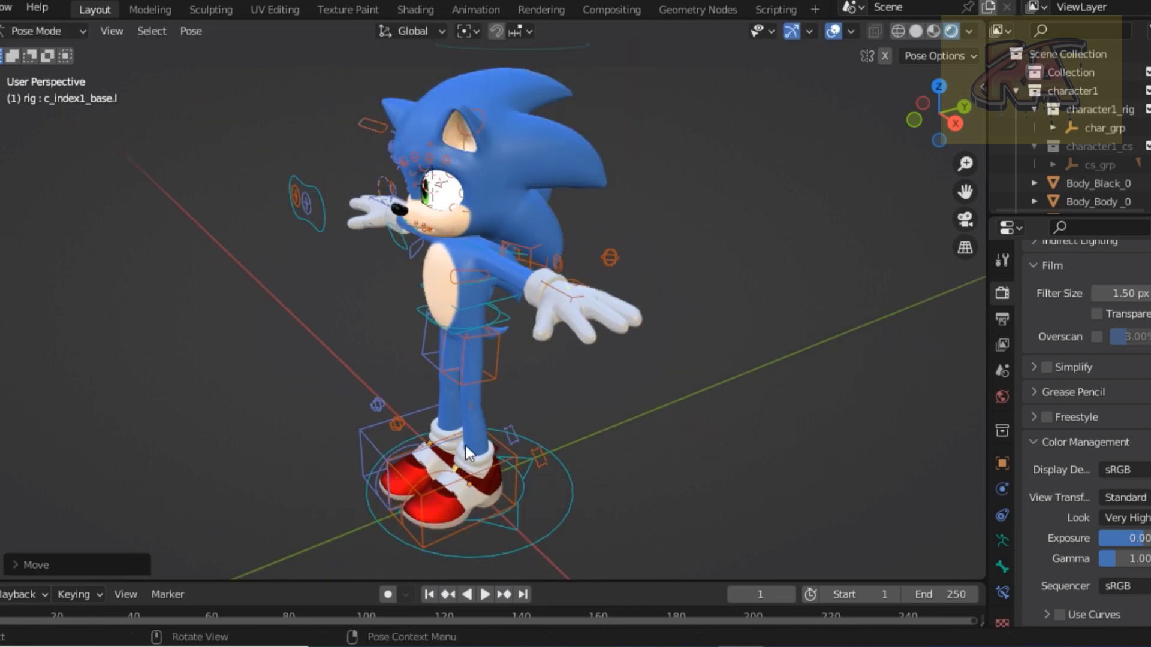
{"action": "left_click_drag", "start_coordinate": [953, 128], "coordinate": [925, 126]}
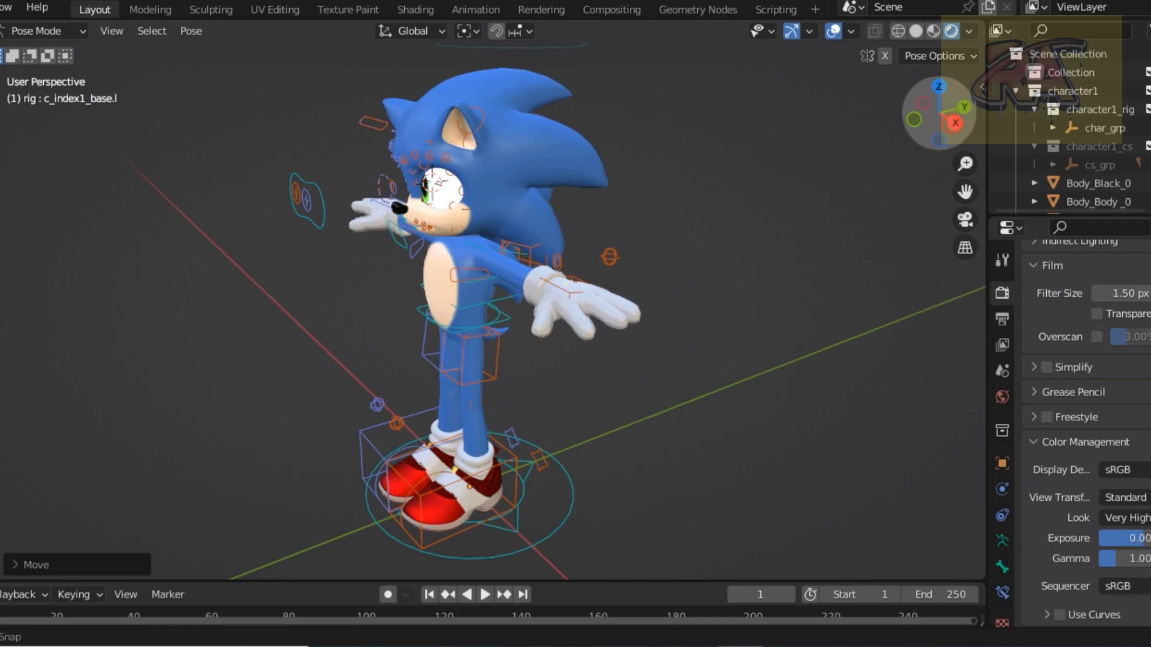
{"action": "middle_click_drag", "start_coordinate": [570, 534], "coordinate": [570, 534]}
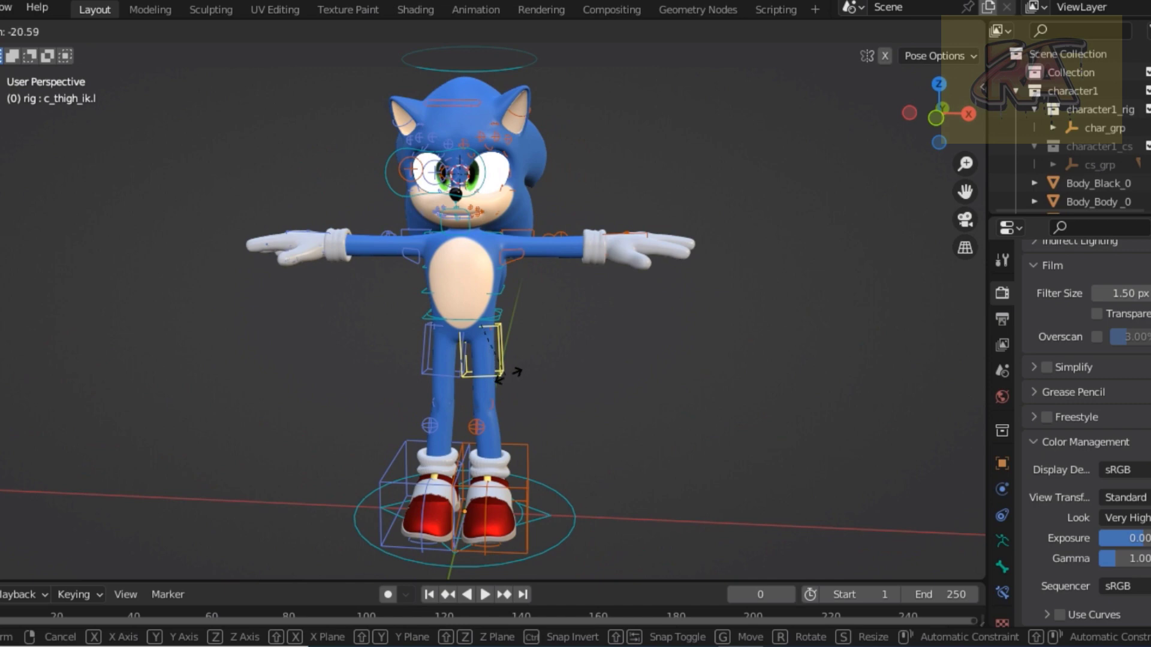
{"action": "left_click", "coordinate": [451, 320]}
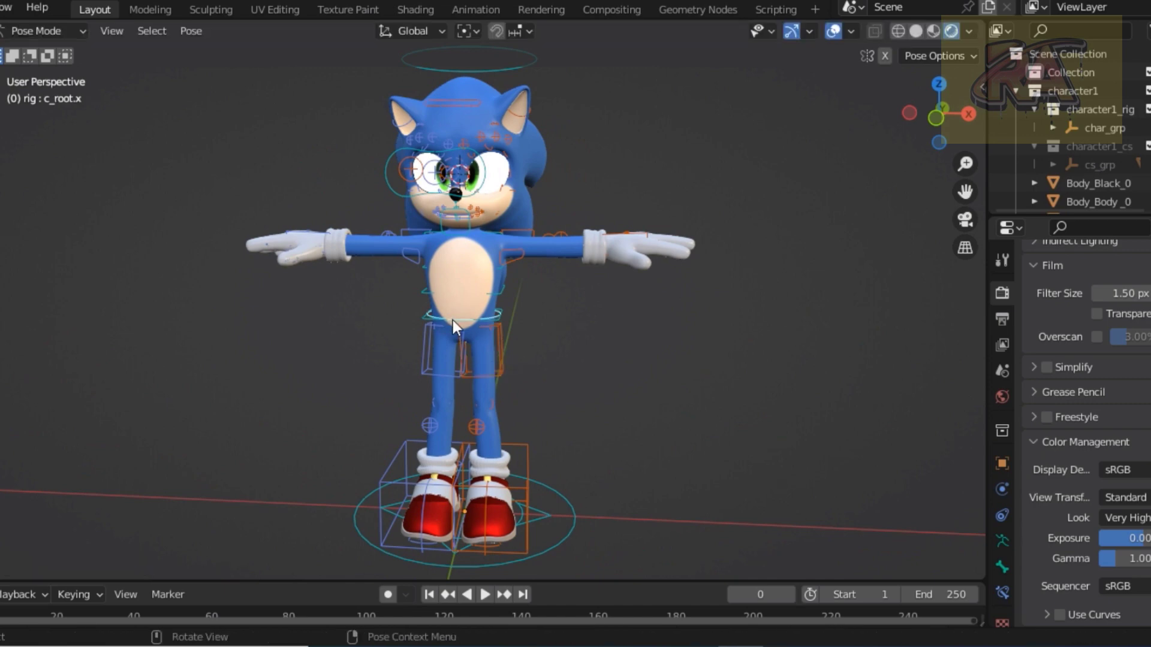
{"action": "key", "text": "g"}
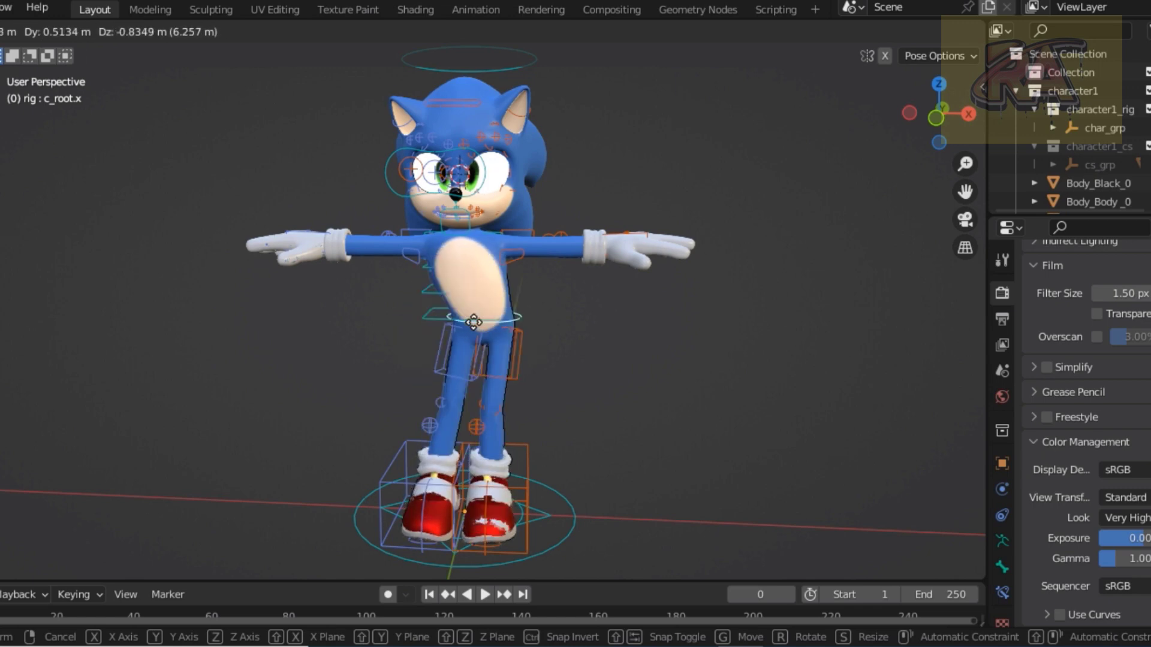
{"action": "left_click", "coordinate": [451, 143]}
- Tilt the head with c_head.x and shift the upper body with c_spine_01.x
{"action": "left_click", "coordinate": [487, 68]}
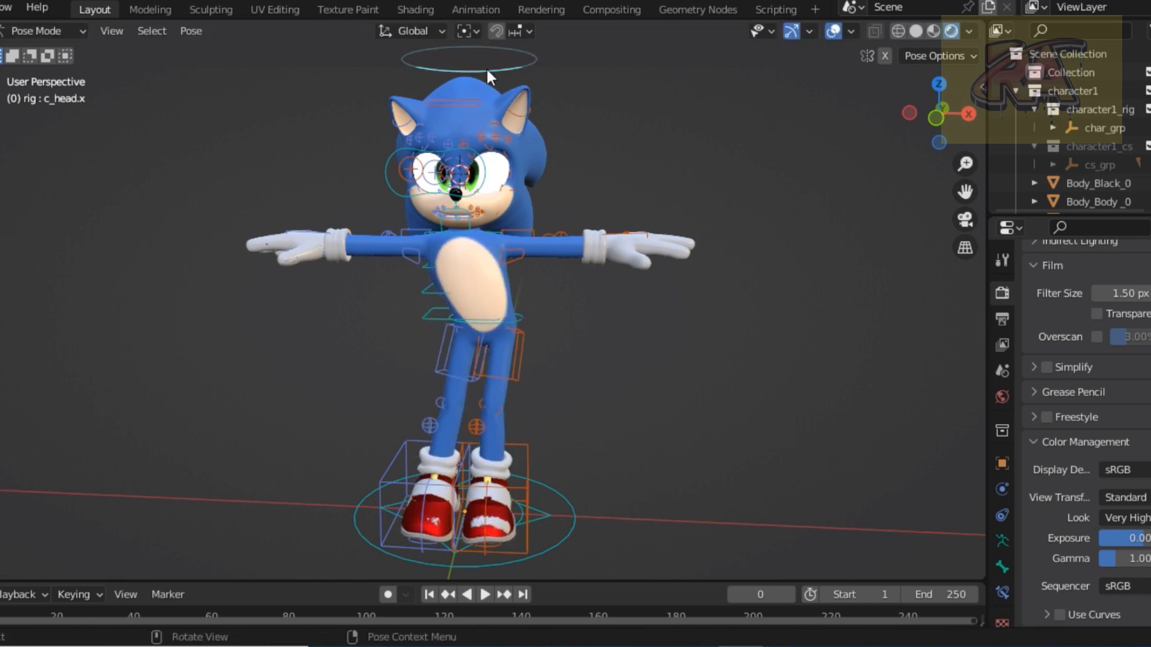
{"action": "key", "text": "g"}
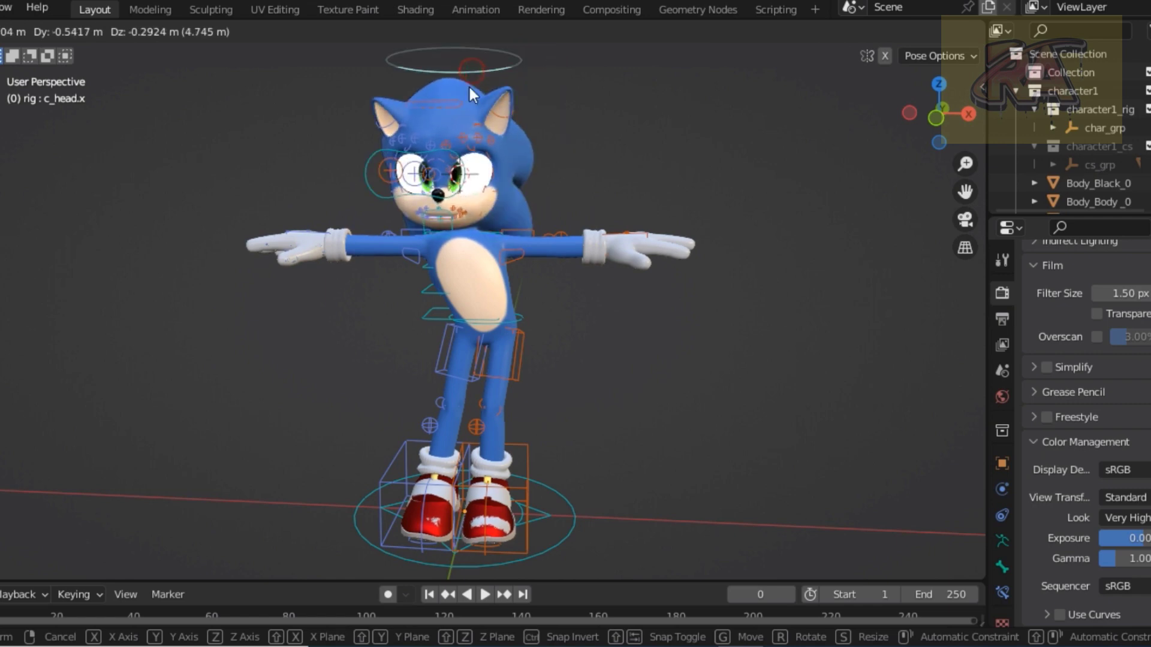
{"action": "left_click", "coordinate": [469, 85]}
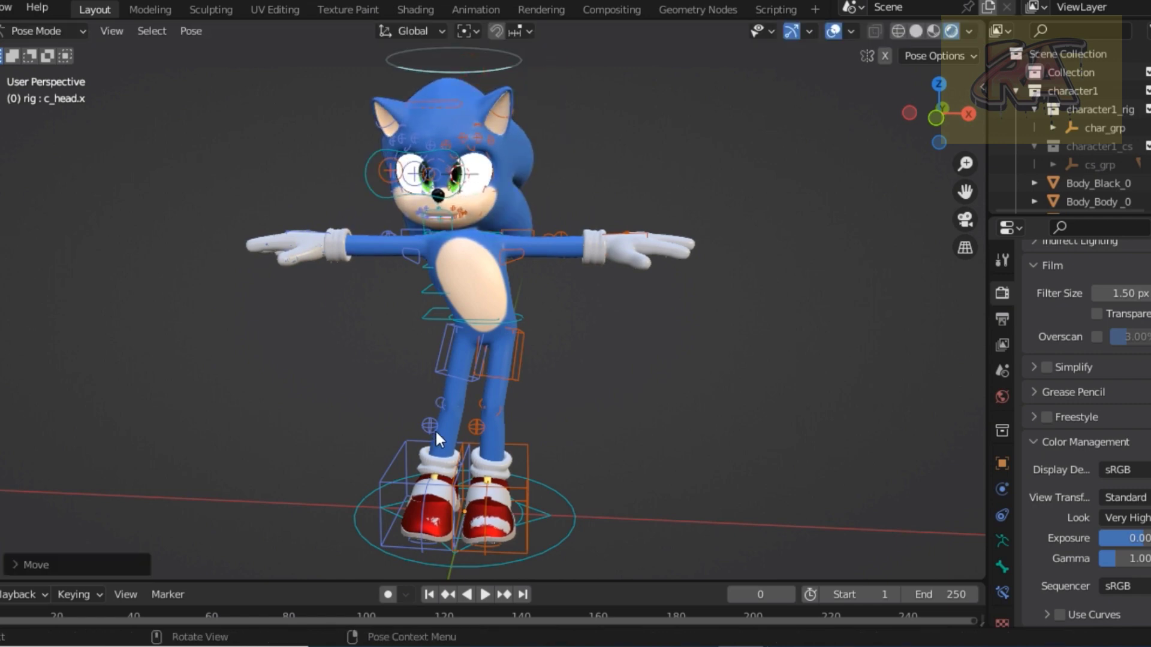
{"action": "left_click", "coordinate": [437, 292]}
{"action": "key", "text": "g"}
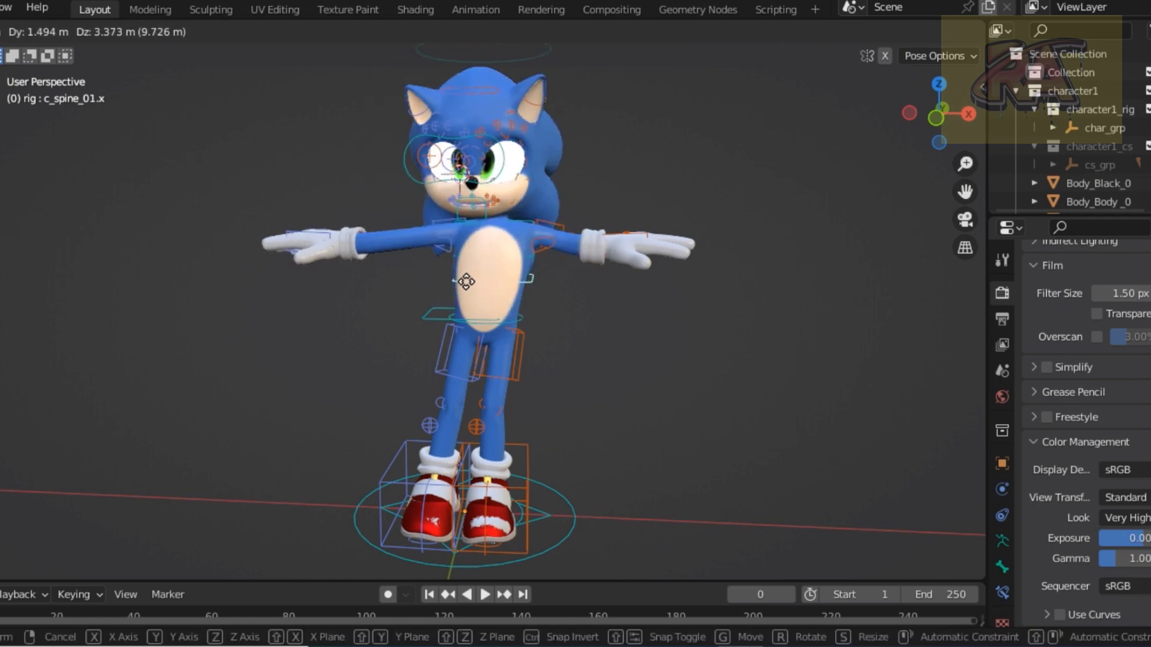
{"action": "left_click", "coordinate": [448, 282]}
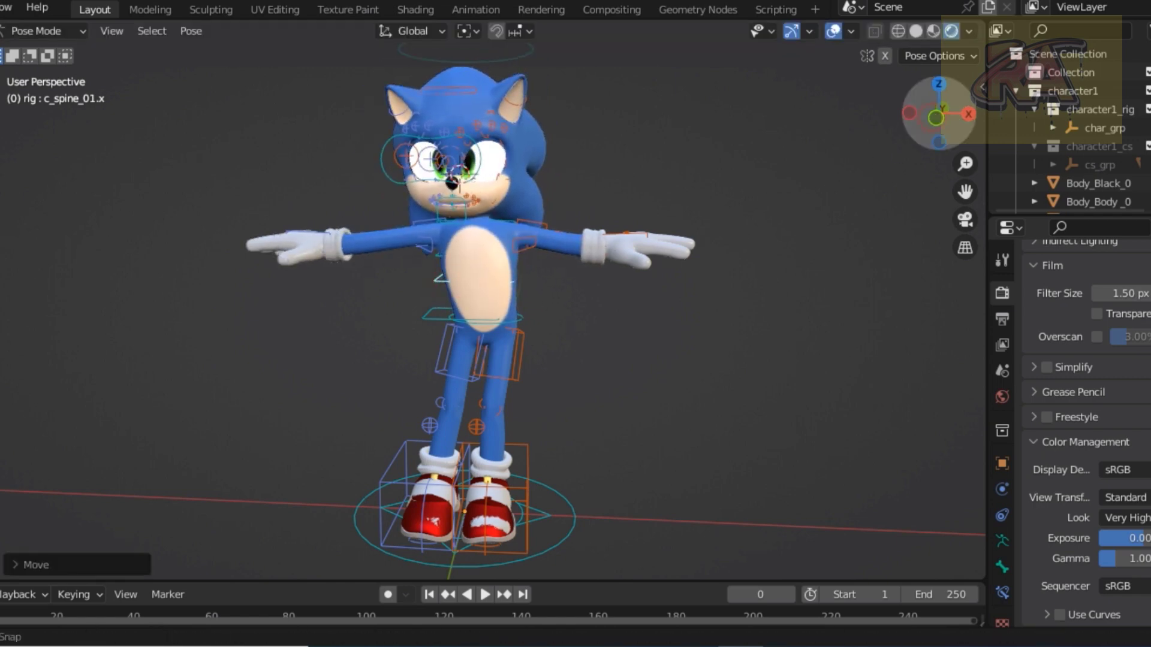
- Lower the body from the root control and move the head control
{"action": "left_click_drag", "start_coordinate": [937, 117], "coordinate": [926, 119]}
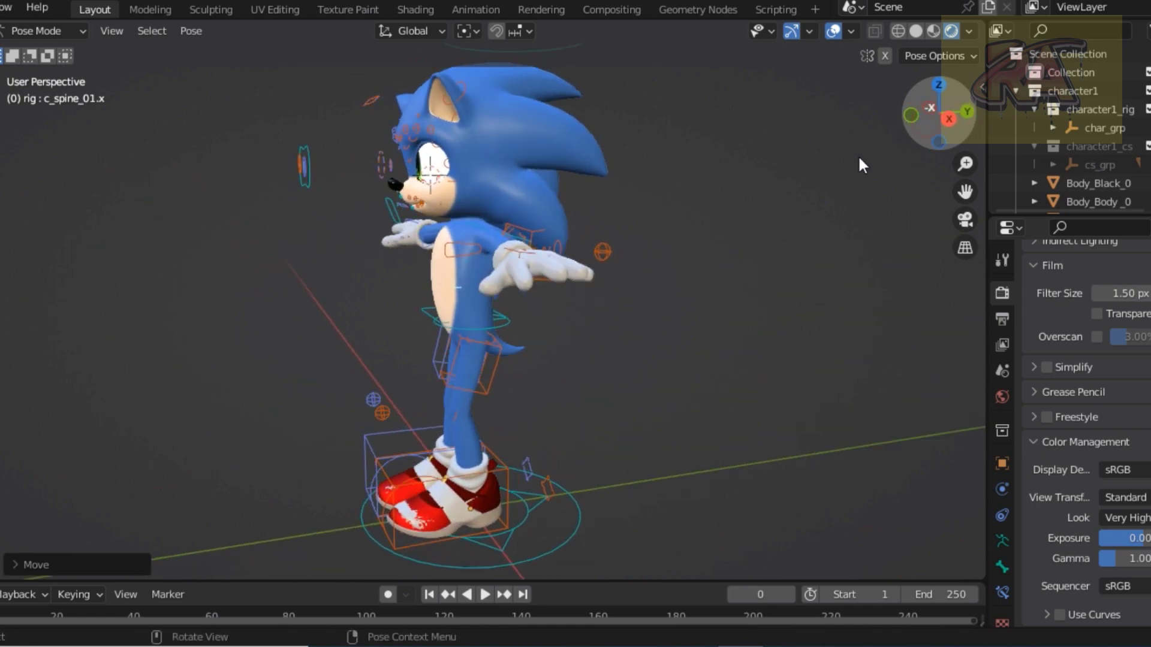
{"action": "left_click", "coordinate": [504, 326]}
{"action": "key", "text": "g"}
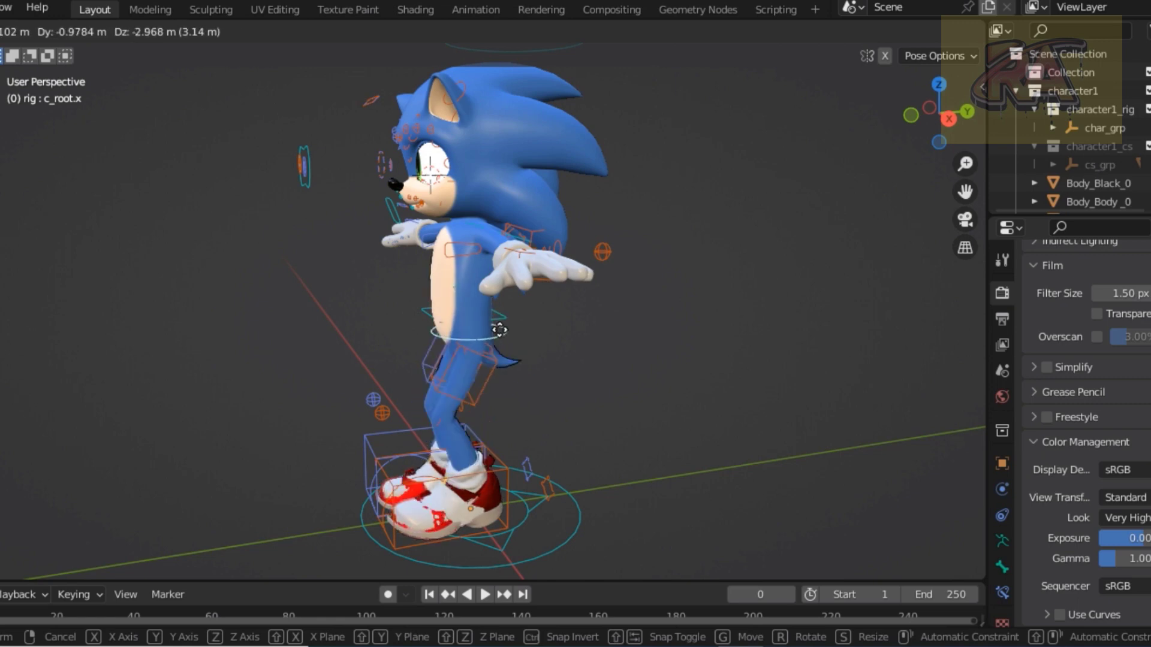
{"action": "left_click", "coordinate": [500, 331]}
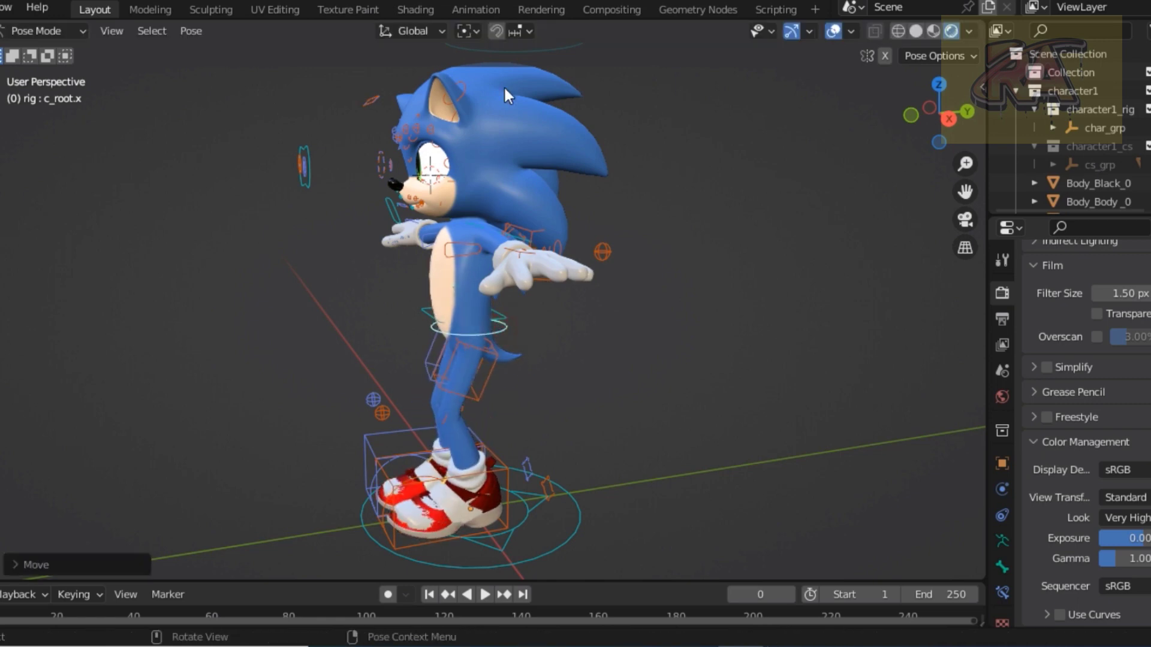
{"action": "left_click", "coordinate": [506, 49]}
{"action": "key", "text": "g"}
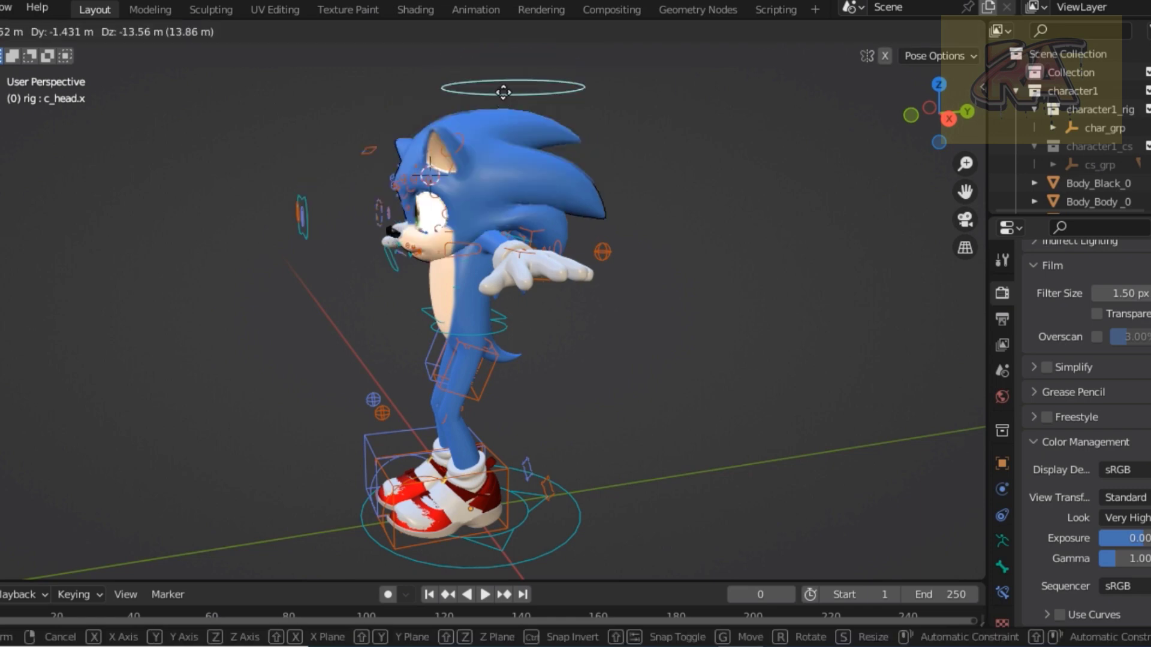
{"action": "left_click", "coordinate": [521, 201]}
- Rotate the left arm IK control and move the left shoulder control
{"action": "left_click", "coordinate": [527, 234]}
{"action": "key", "text": "r"}
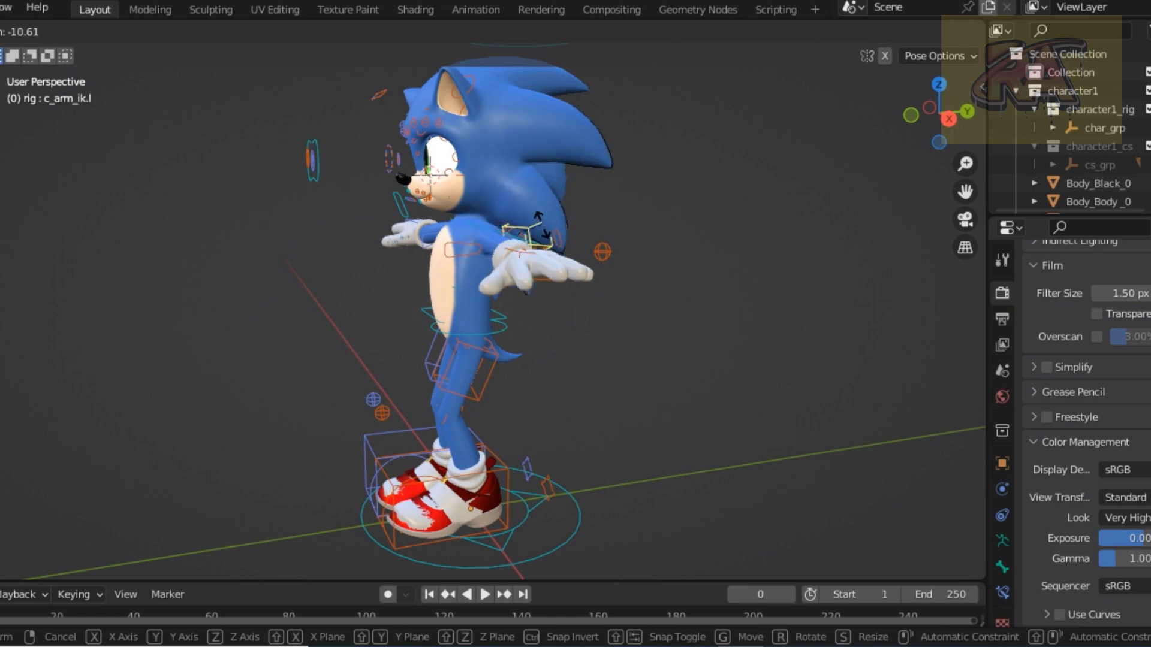
{"action": "left_click", "coordinate": [505, 243]}
{"action": "left_click", "coordinate": [461, 248]}
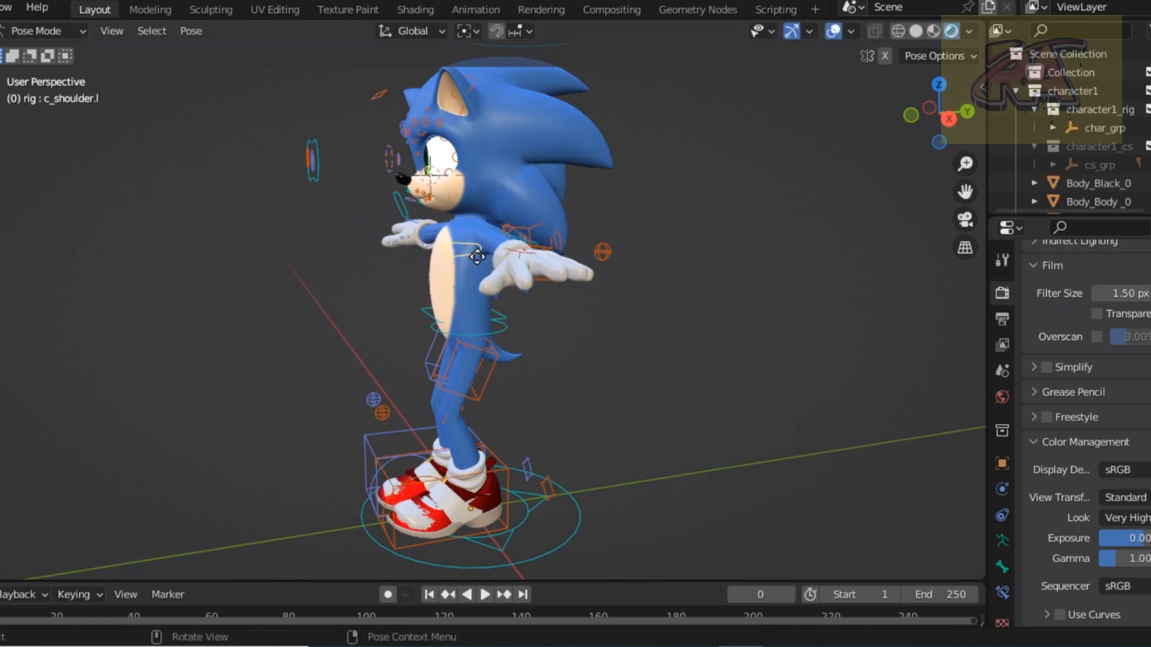
{"action": "key", "text": "g"}
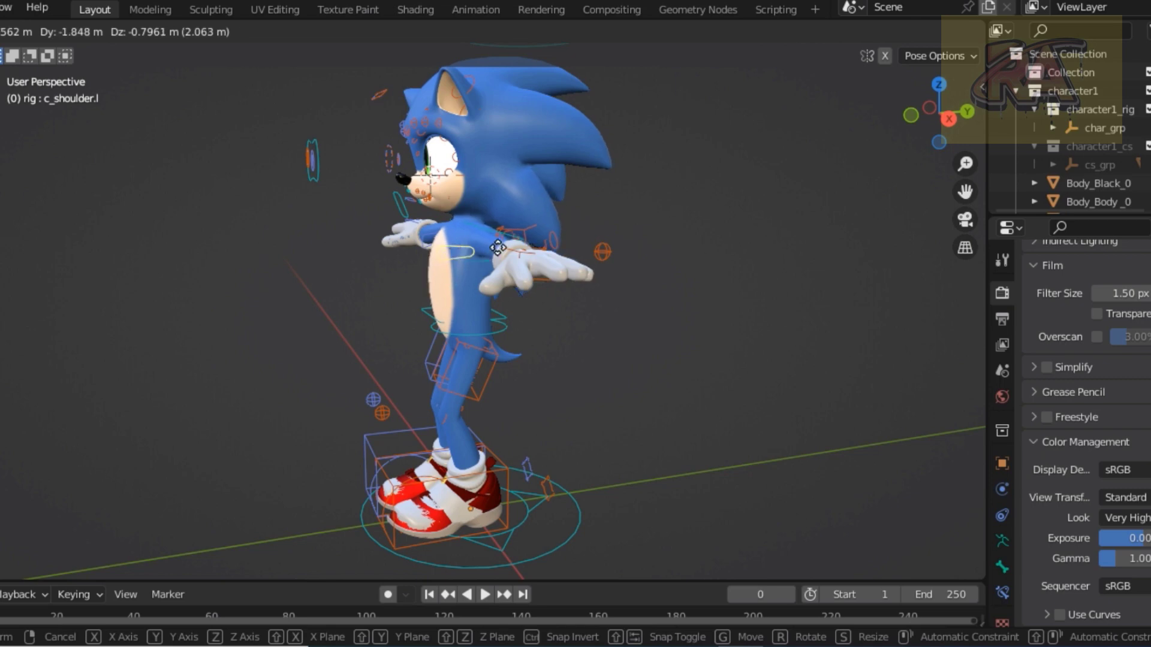
{"action": "left_click", "coordinate": [446, 250]}
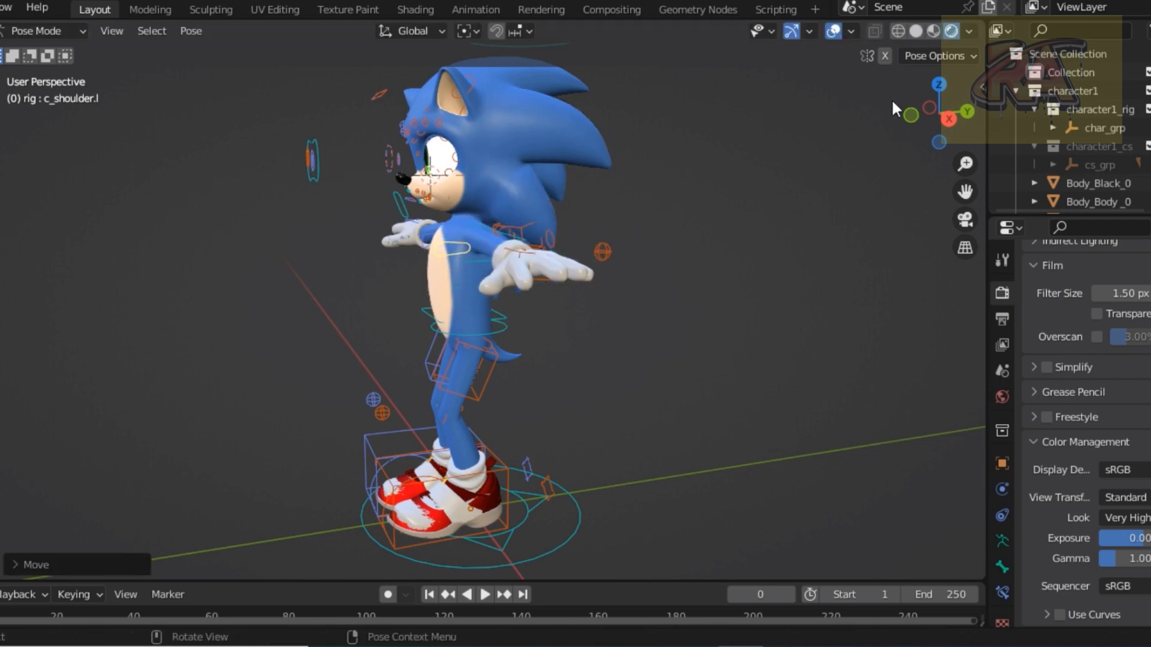
- From a side view, move the lower spine c_spine_01.x and root c_root_master.x controllers
{"action": "left_click_drag", "start_coordinate": [914, 108], "coordinate": [839, 114]}
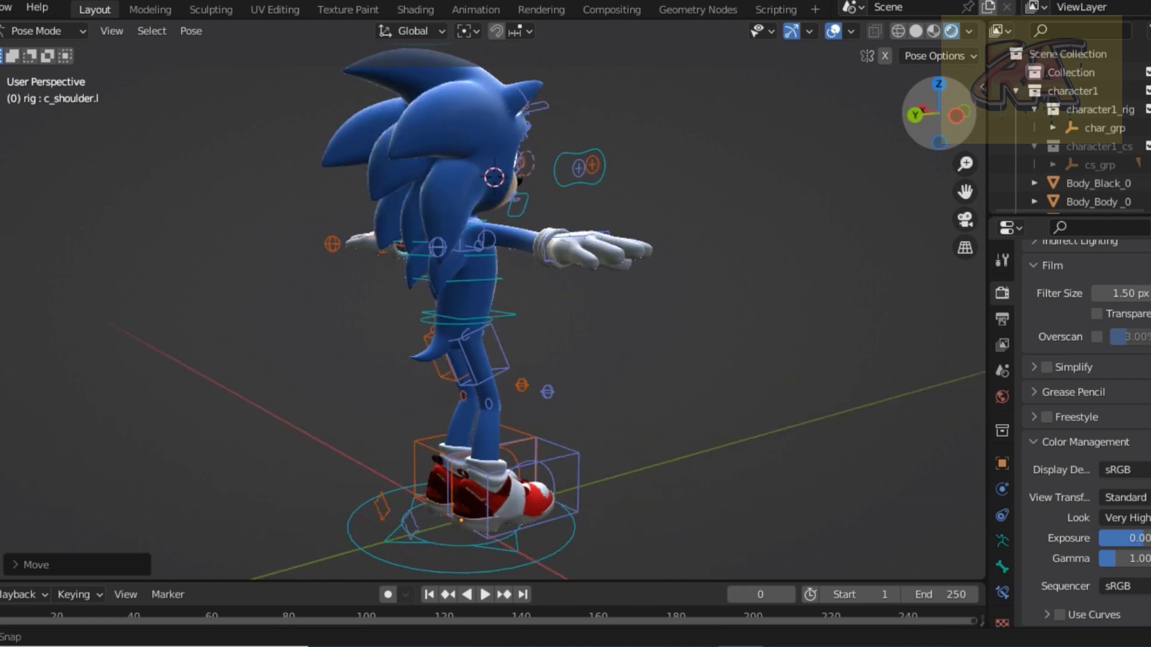
{"action": "left_click_drag", "start_coordinate": [938, 114], "coordinate": [365, 286]}
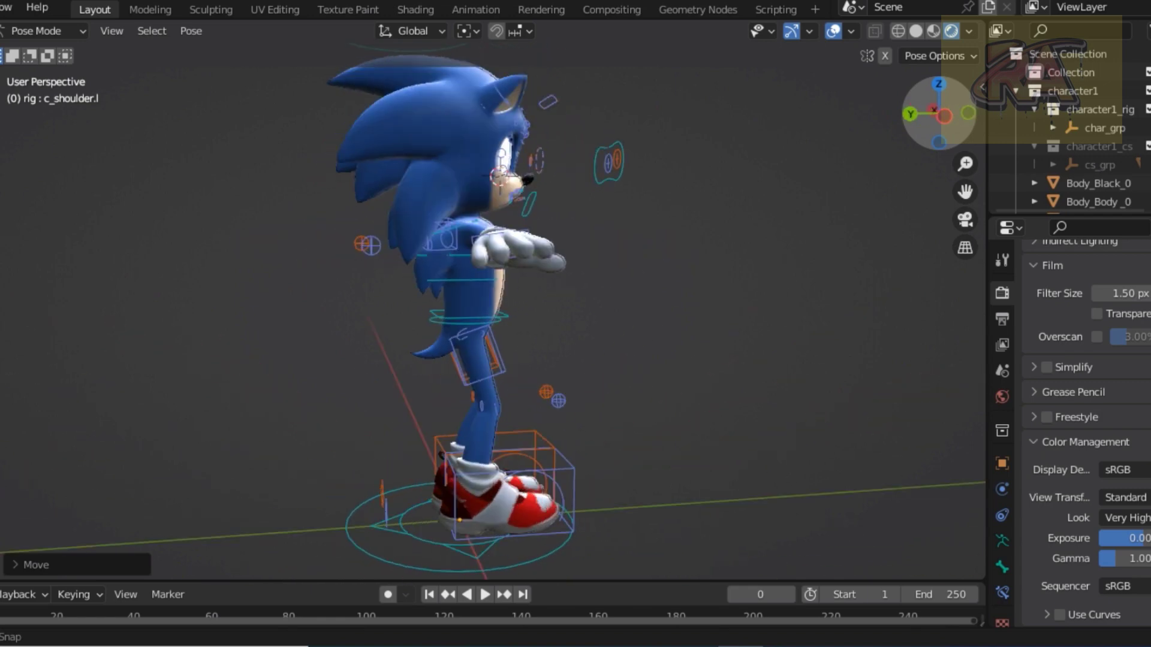
{"action": "left_click", "coordinate": [459, 276]}
{"action": "key", "text": "g"}
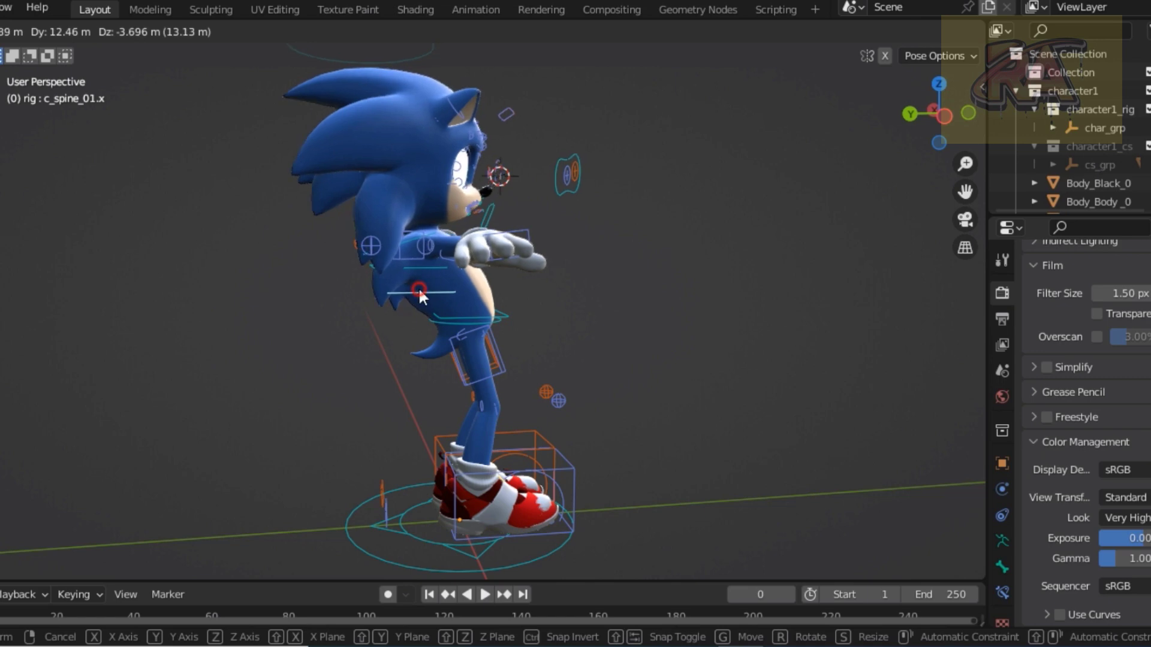
{"action": "left_click", "coordinate": [419, 287]}
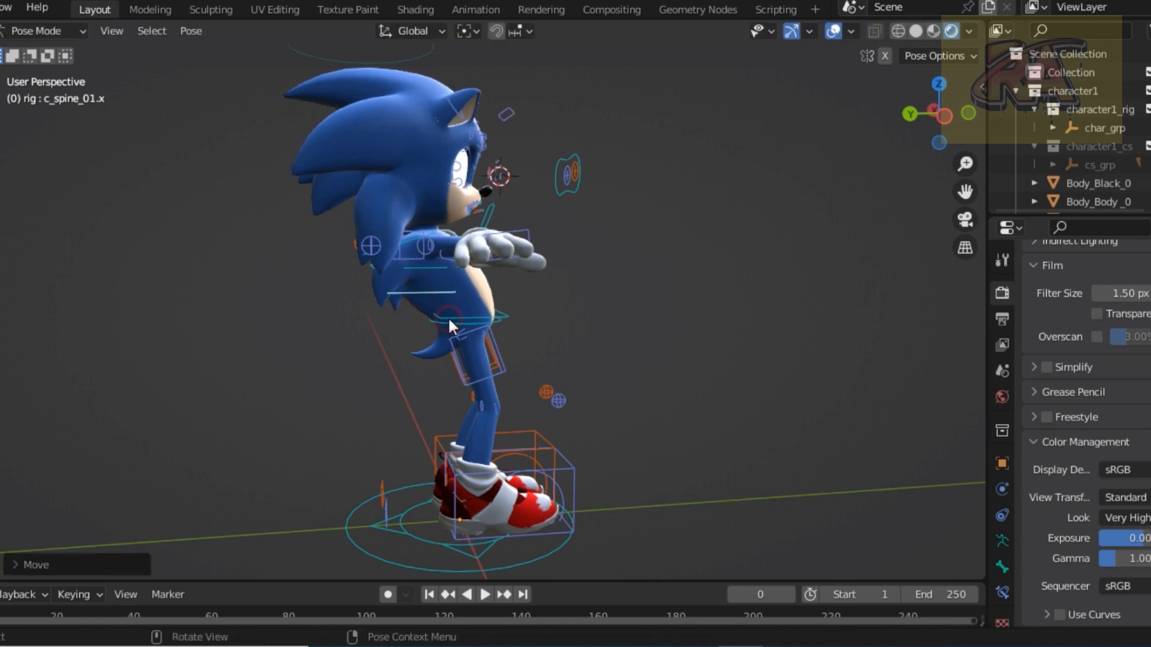
{"action": "left_click", "coordinate": [448, 317]}
{"action": "key", "text": "g"}
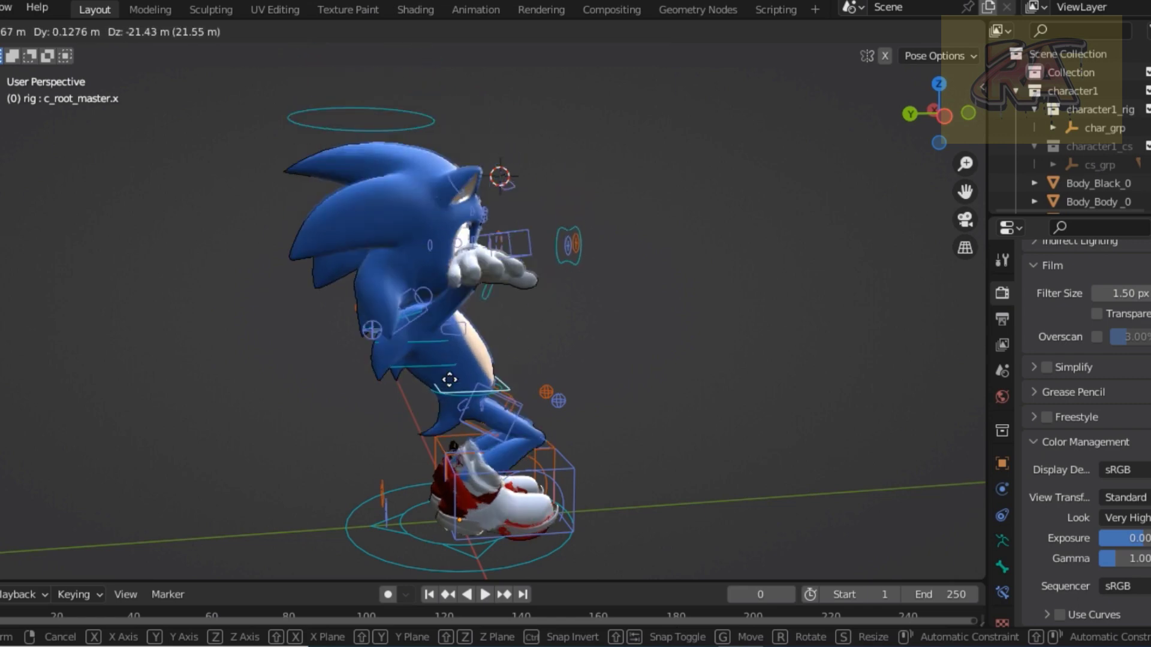
{"action": "left_click", "coordinate": [453, 307]}
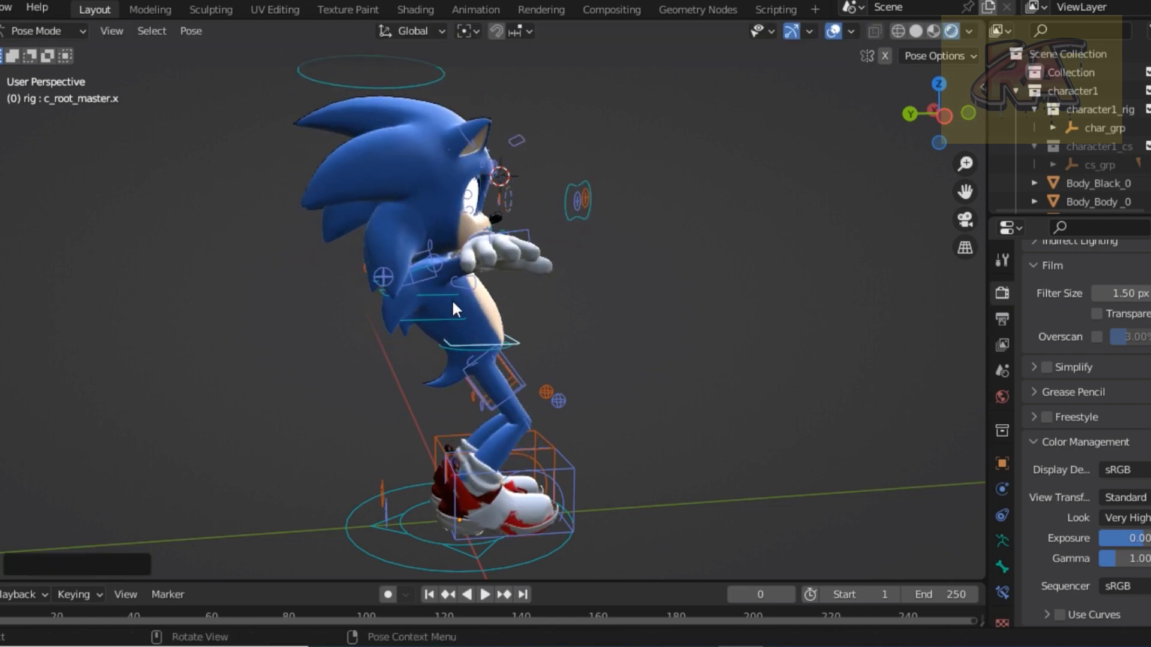
- Move c_spine_02.x and c_spine_01.x again to lean the upper body
{"action": "left_click", "coordinate": [445, 290]}
{"action": "key", "text": "g"}
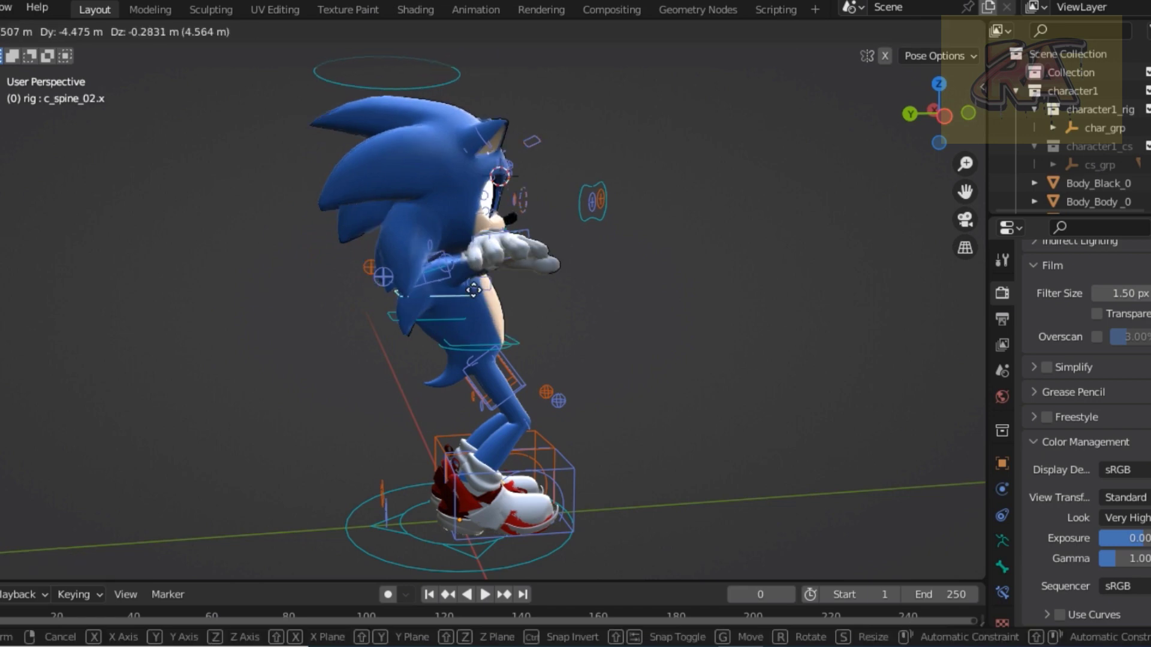
{"action": "left_click", "coordinate": [455, 314]}
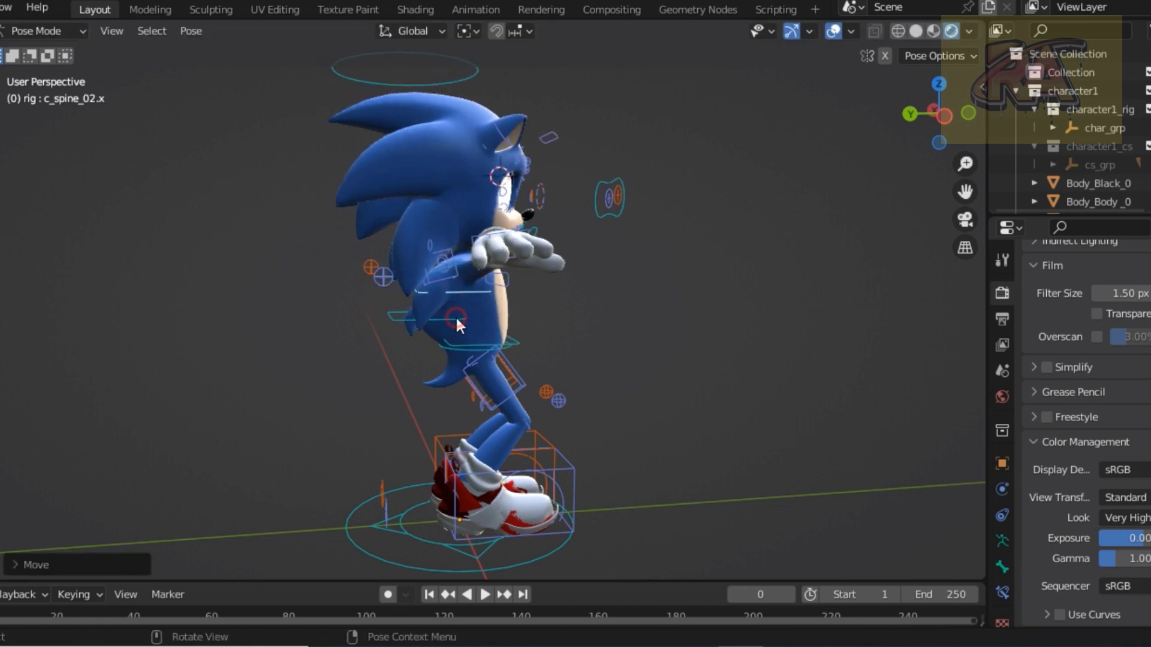
{"action": "key", "text": "g"}
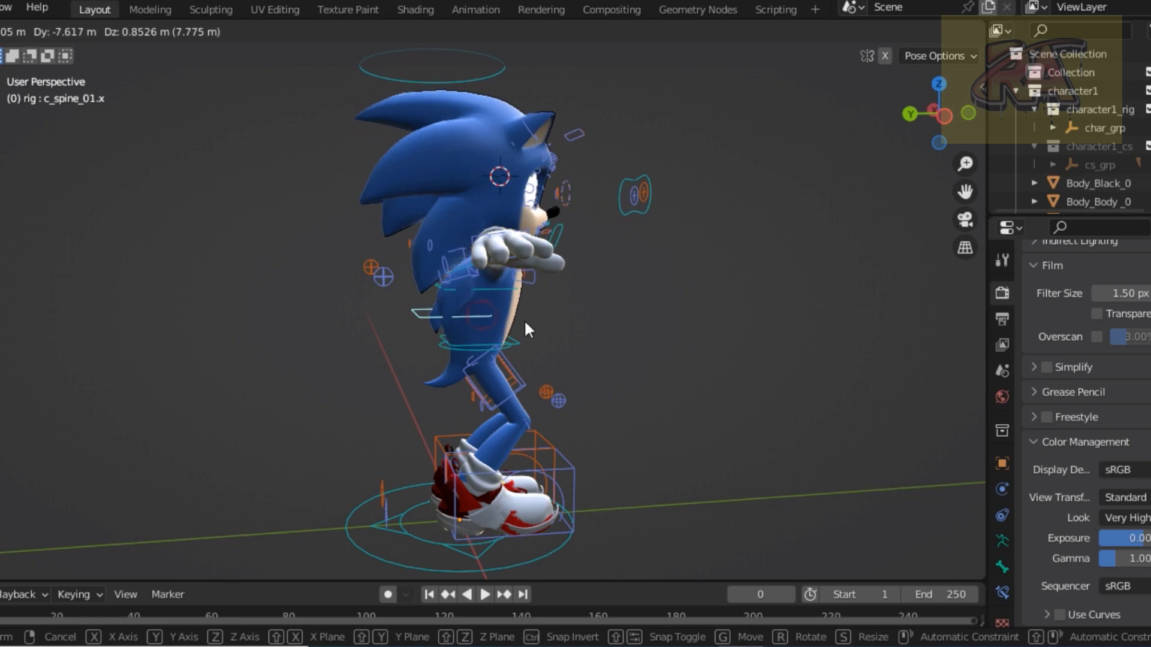
{"action": "left_click", "coordinate": [525, 320]}
{"action": "left_click_drag", "start_coordinate": [946, 119], "coordinate": [911, 123]}
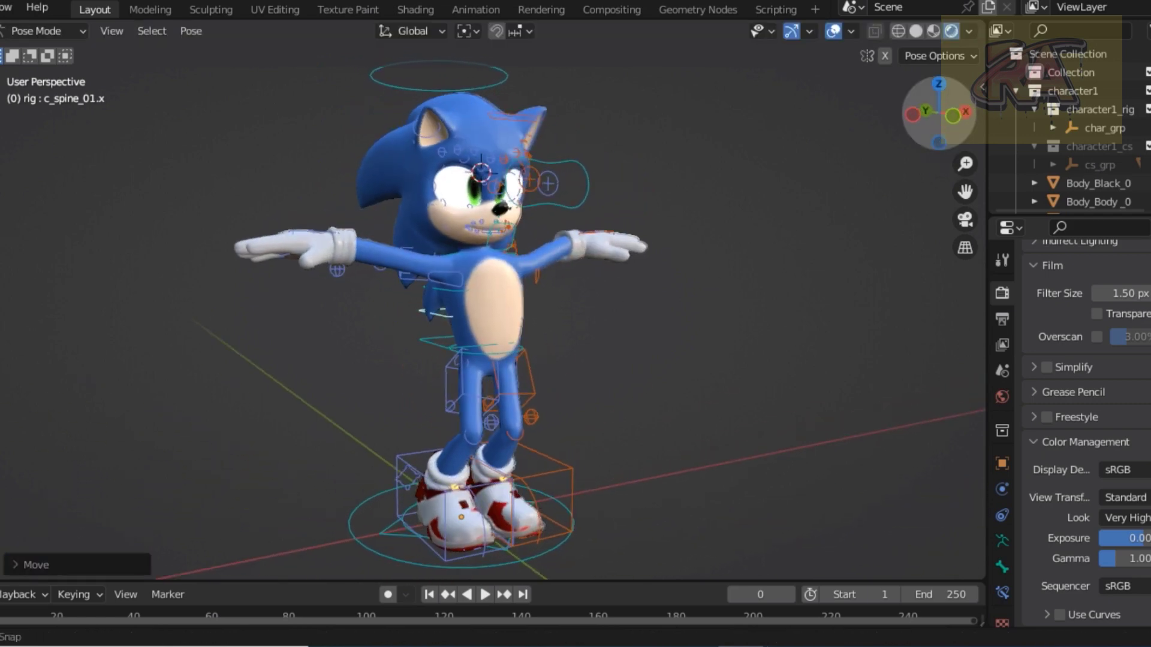
- From a front view, move the c_shoulder.r and c_spine_03.x controllers to test them
{"action": "left_click_drag", "start_coordinate": [911, 123], "coordinate": [493, 223]}
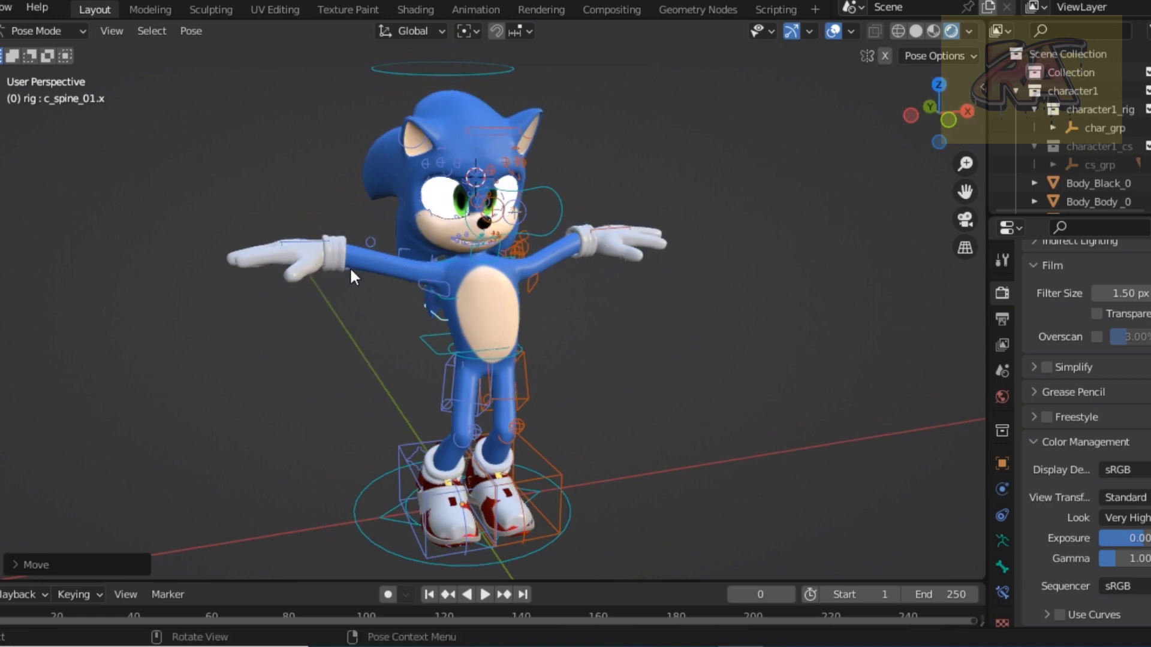
{"action": "left_click", "coordinate": [441, 285]}
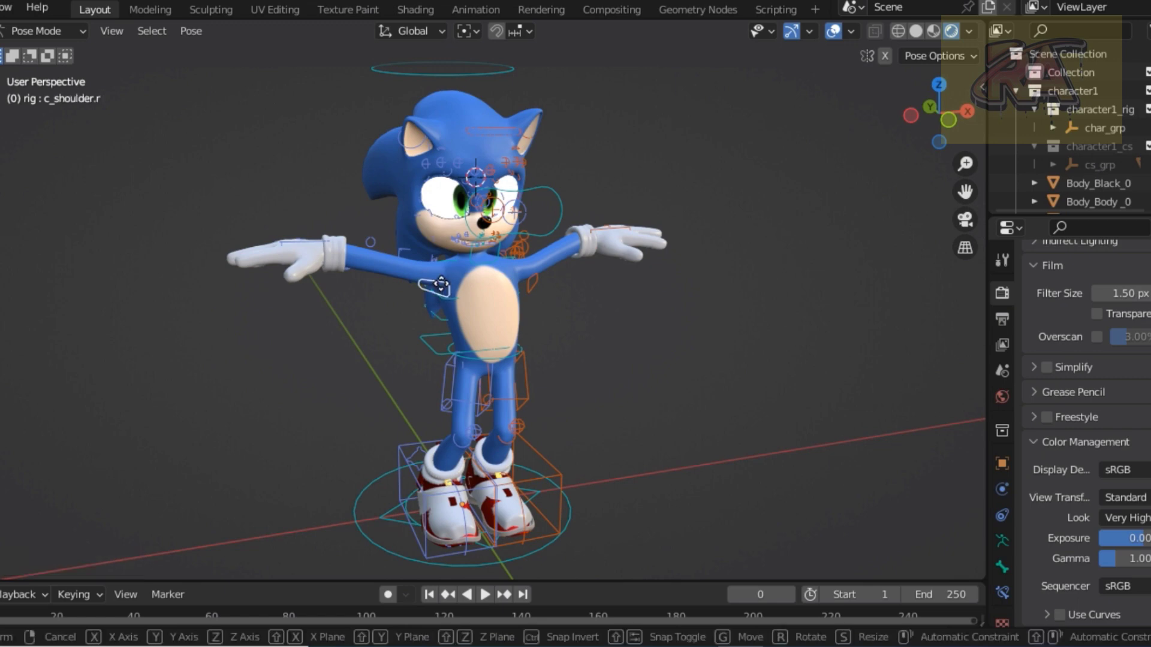
{"action": "key", "text": "g"}
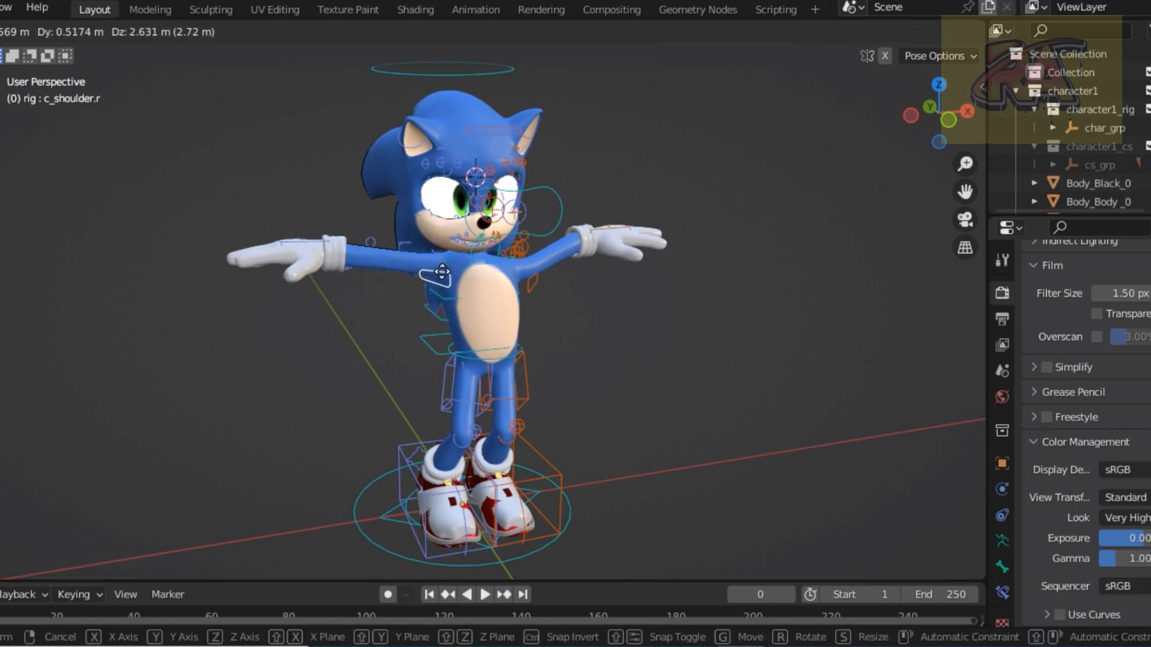
{"action": "left_click", "coordinate": [446, 268]}
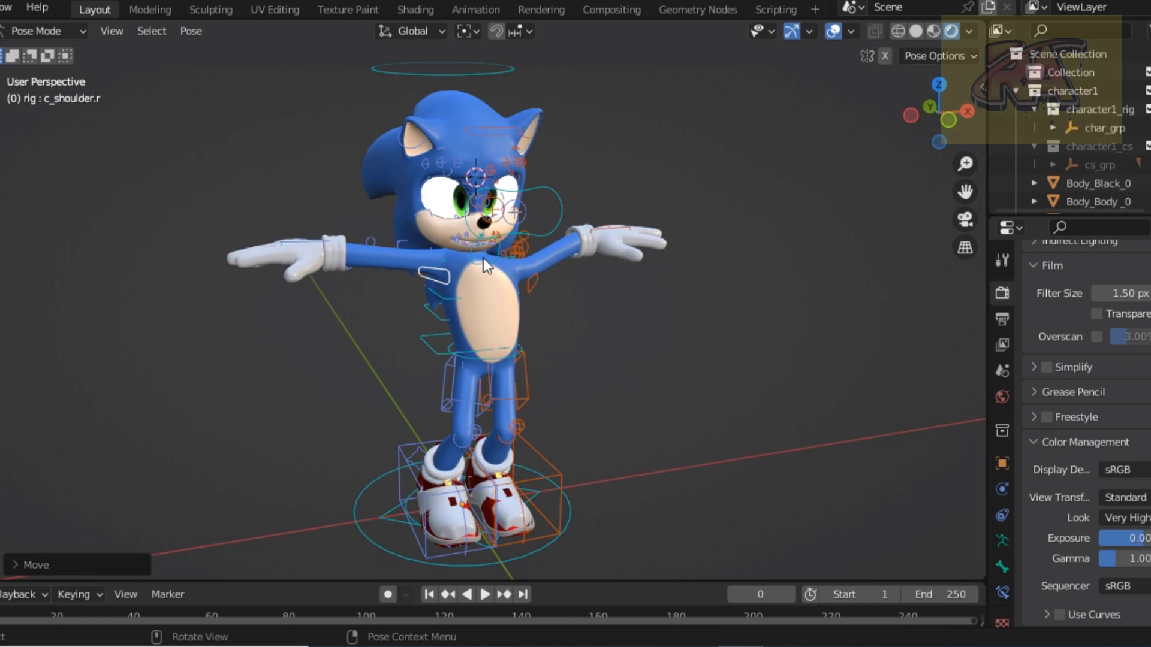
{"action": "left_click", "coordinate": [483, 258]}
{"action": "key", "text": "g"}
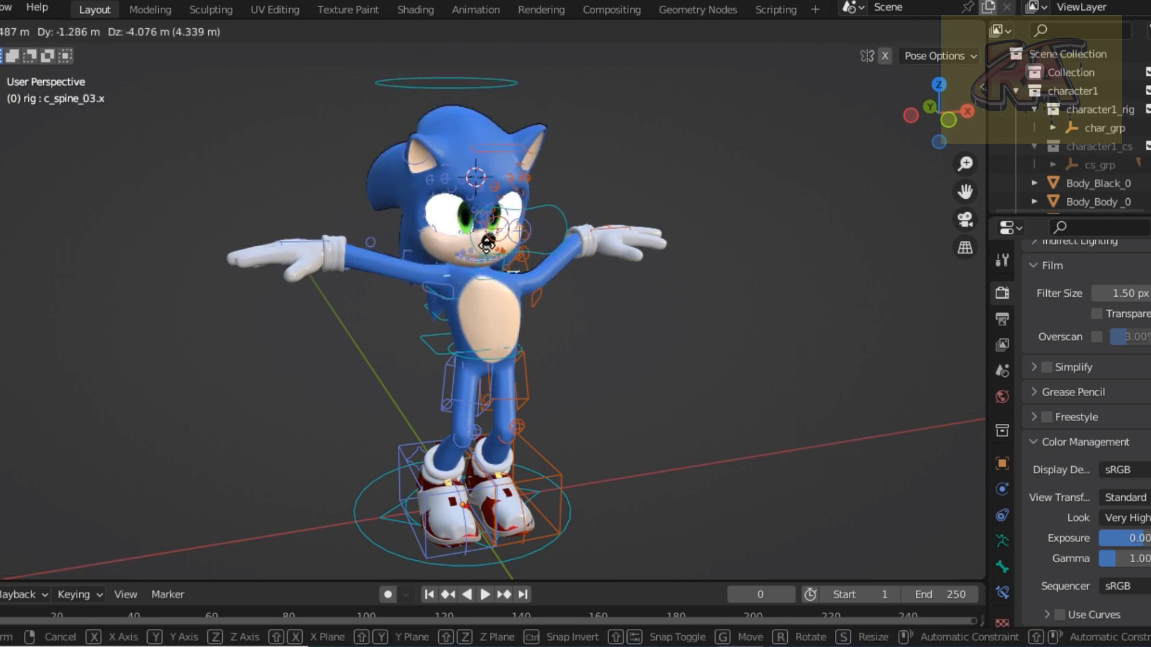
- Raise the body with the c_root_master.x controller so Sonic's legs stretch with the rig
{"action": "left_click", "coordinate": [452, 347]}
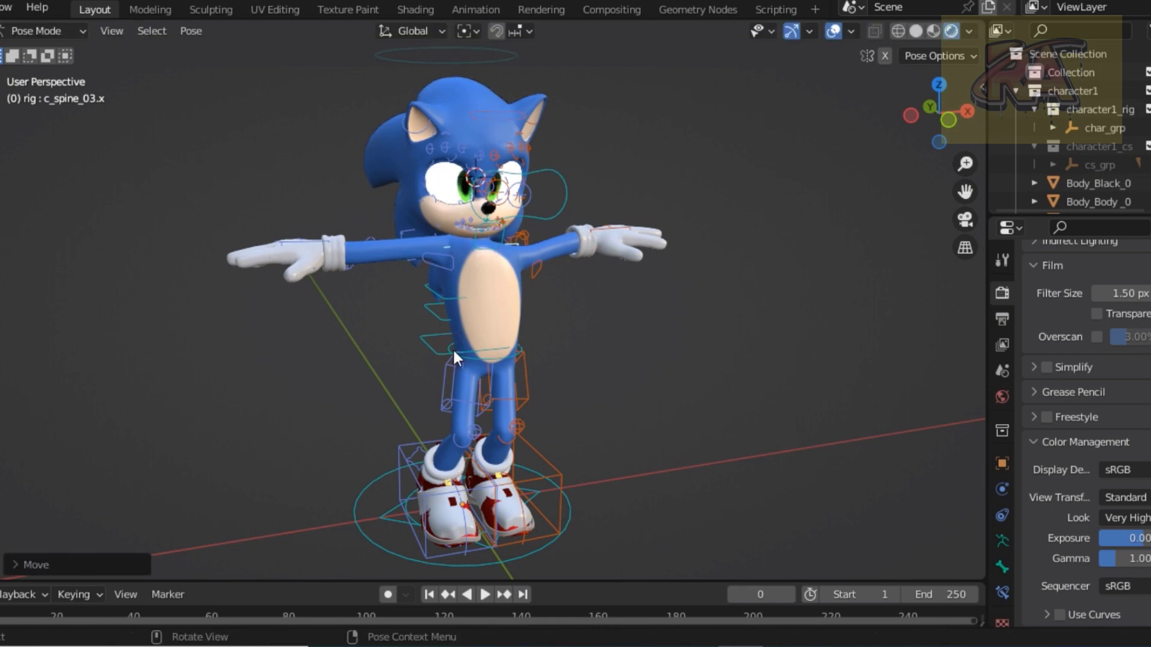
{"action": "key", "text": "g"}
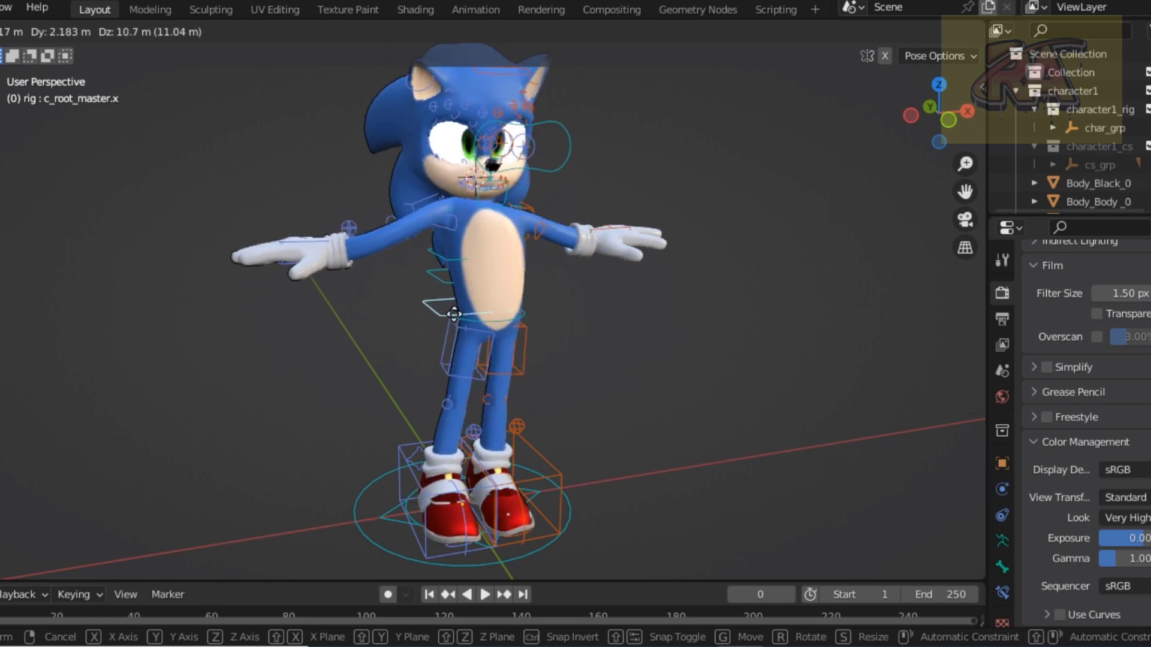
{"action": "left_click", "coordinate": [453, 313]}
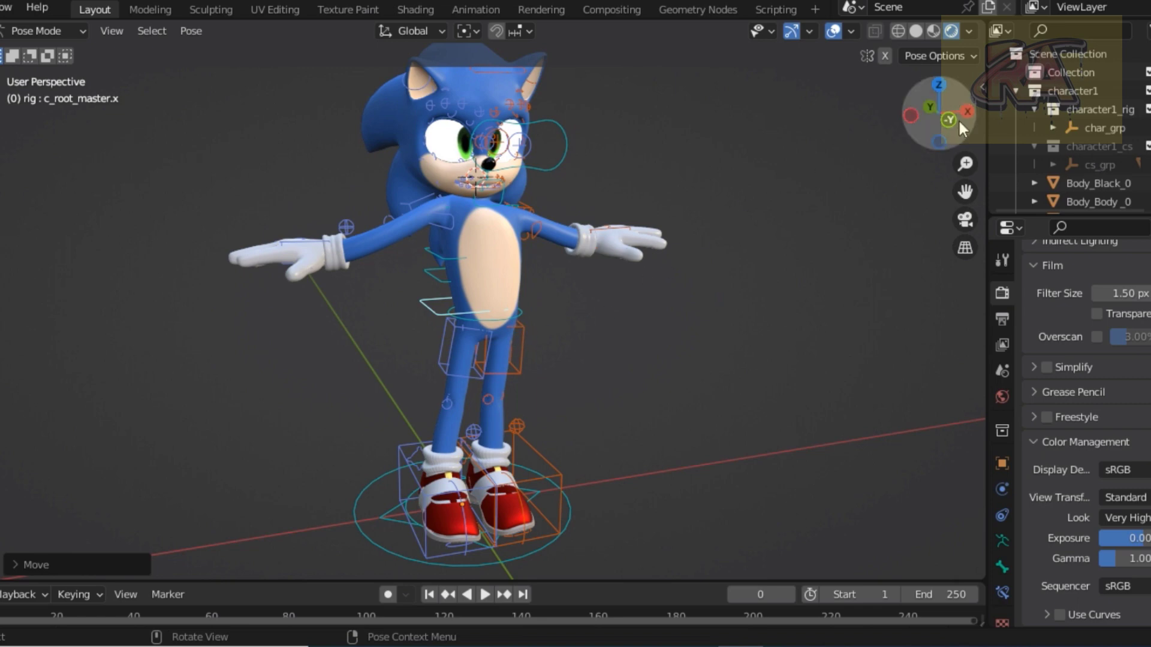
- Move the c_eyelid_top.l controller to check that the left upper eyelid follows
{"action": "left_click_drag", "start_coordinate": [959, 125], "coordinate": [839, 129]}
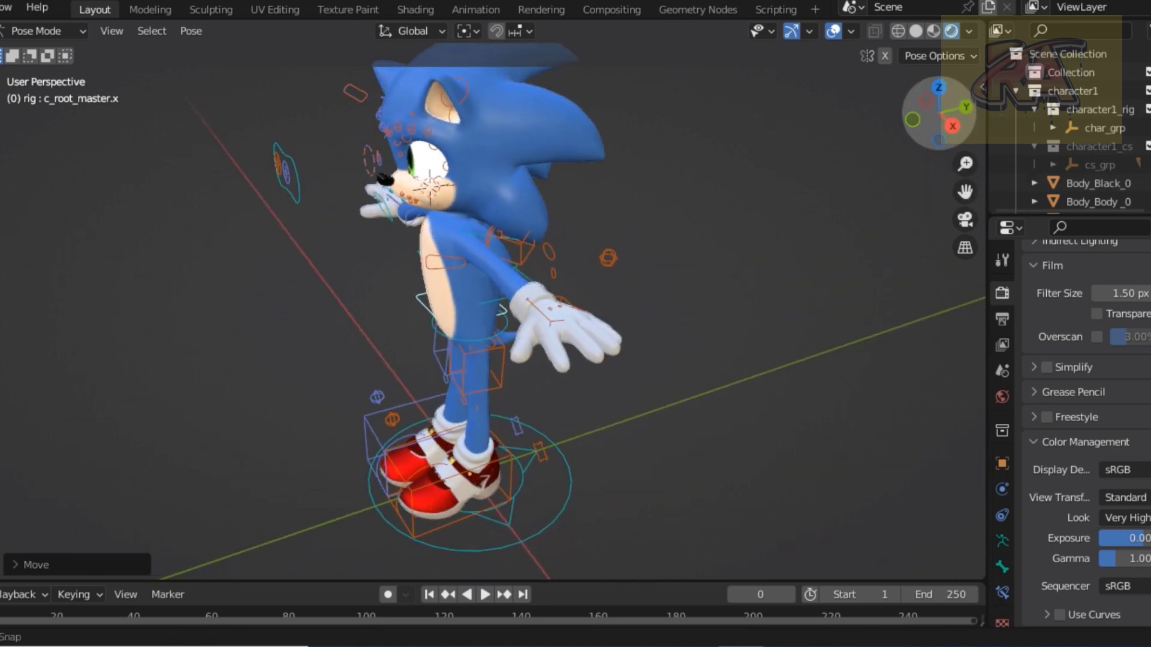
{"action": "left_click_drag", "start_coordinate": [938, 114], "coordinate": [927, 113]}
{"action": "left_click", "coordinate": [422, 99]}
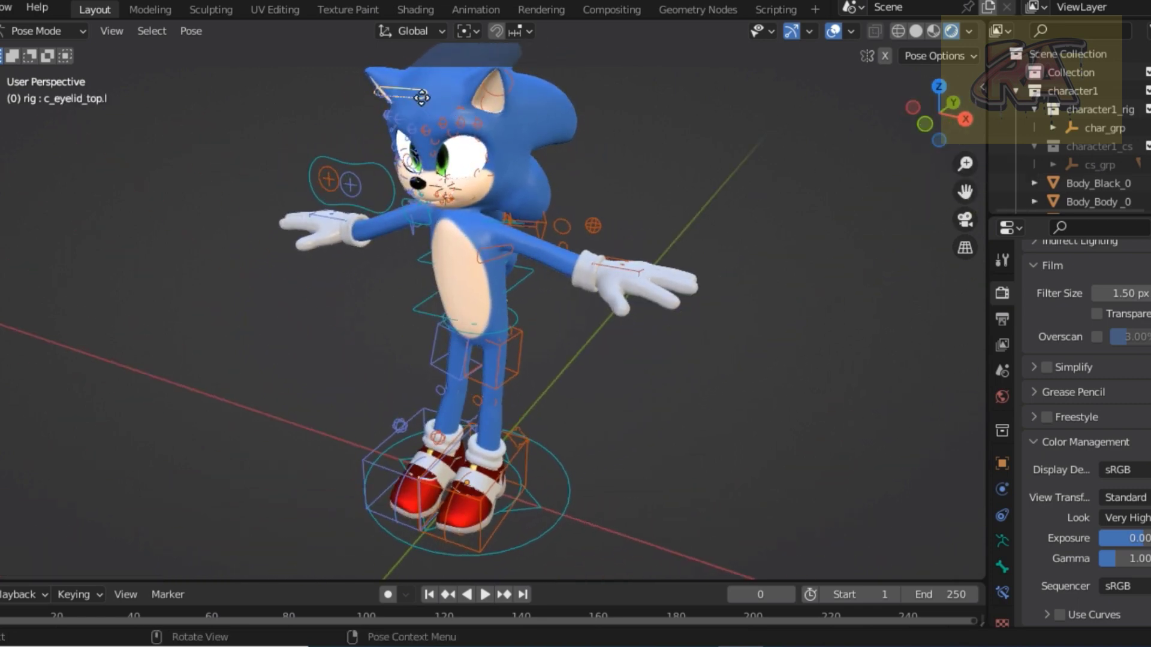
{"action": "key", "text": "g"}
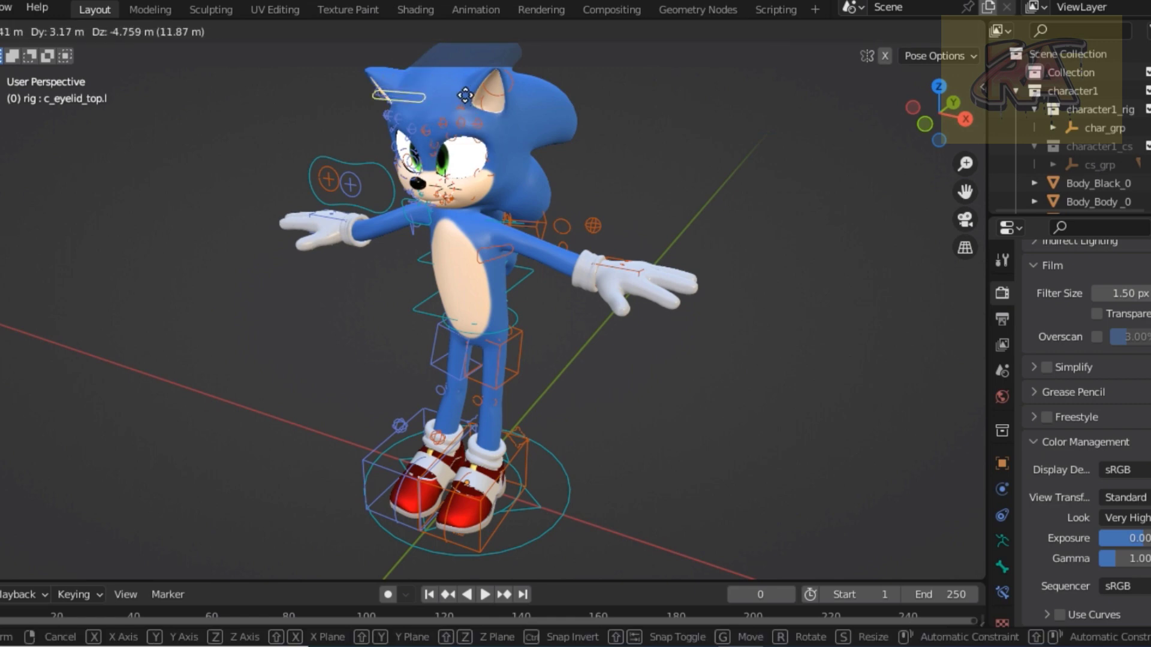
{"action": "left_click", "coordinate": [620, 221]}
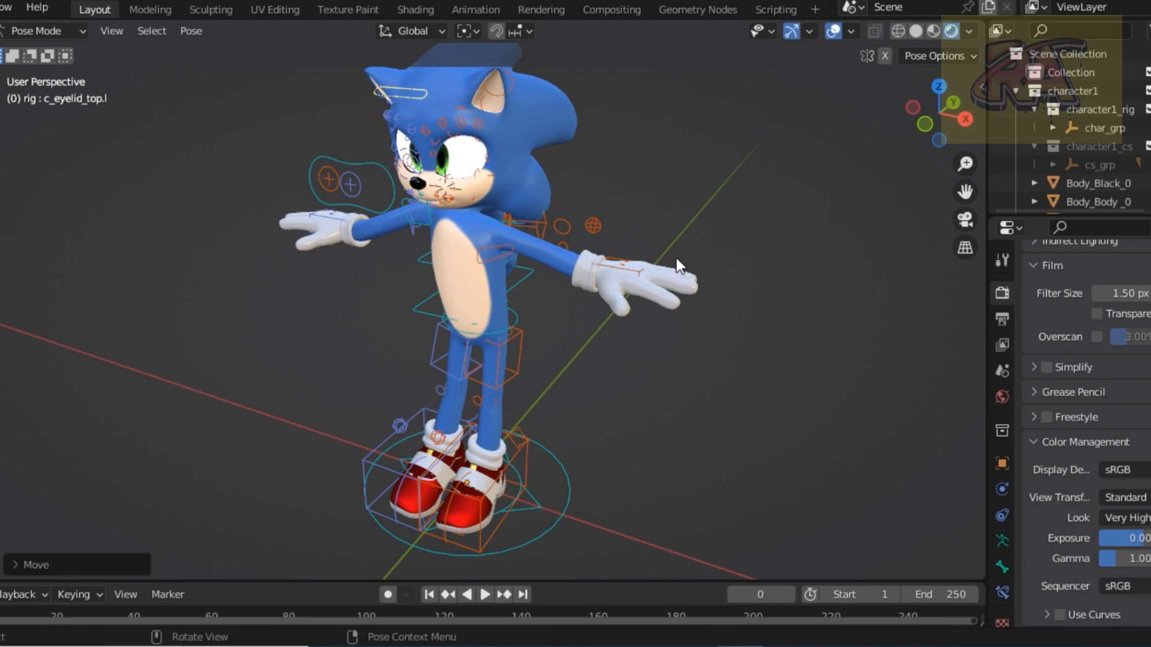
- Switch the rig back to Object Mode
{"action": "left_click_drag", "start_coordinate": [954, 144], "coordinate": [839, 146]}
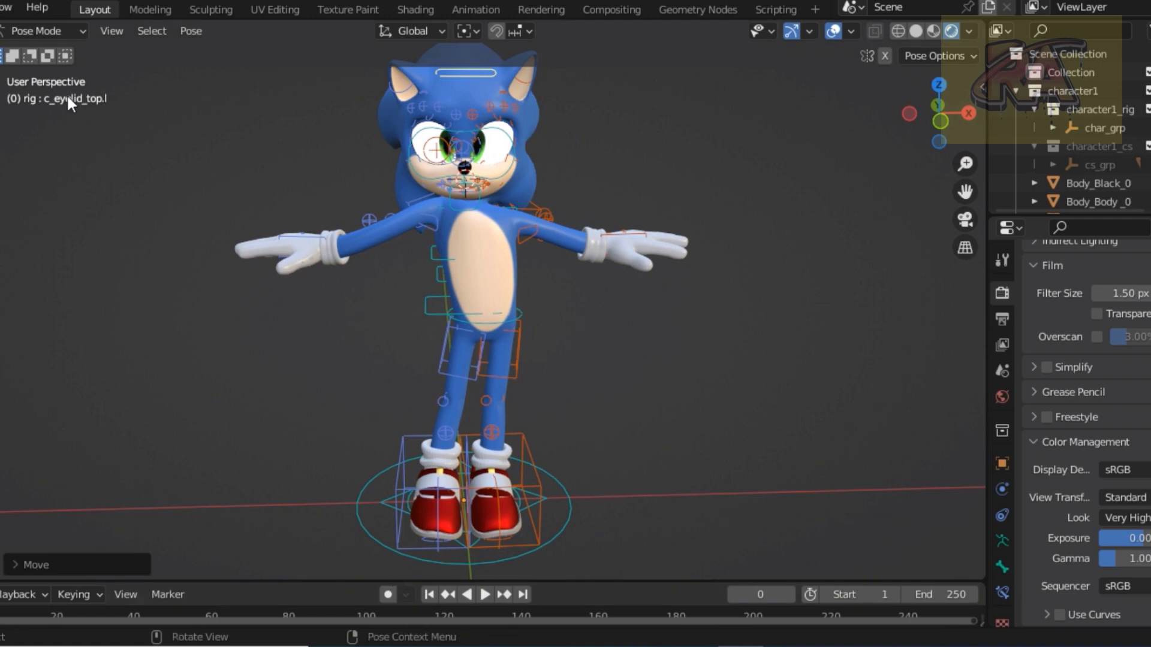
{"action": "left_click", "coordinate": [67, 33]}
{"action": "left_click", "coordinate": [70, 53]}
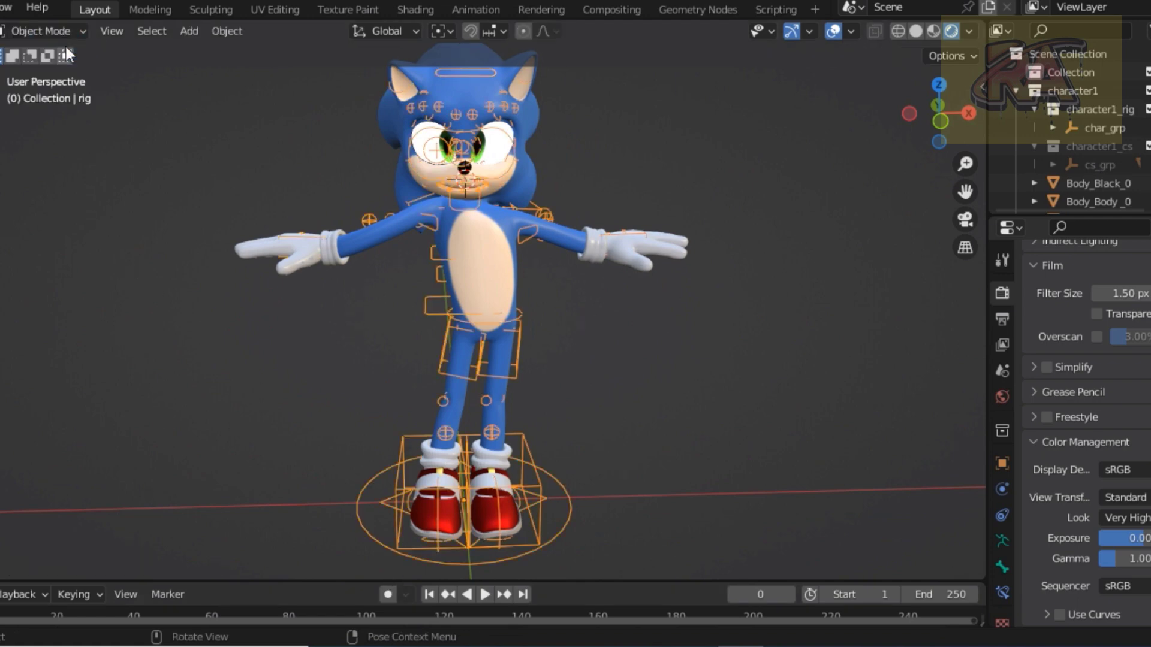